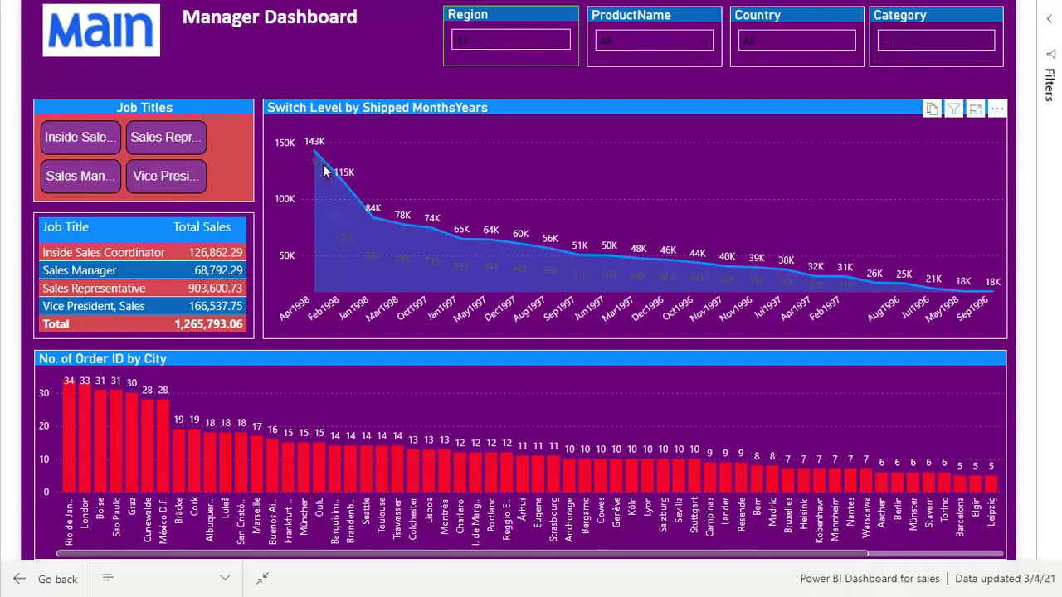
- Switch the Category slicer between Total Orders and Total Sales to compare the Switch Level chart, and clear the selection
{"action": "mouse_move", "coordinate": [318, 142]}
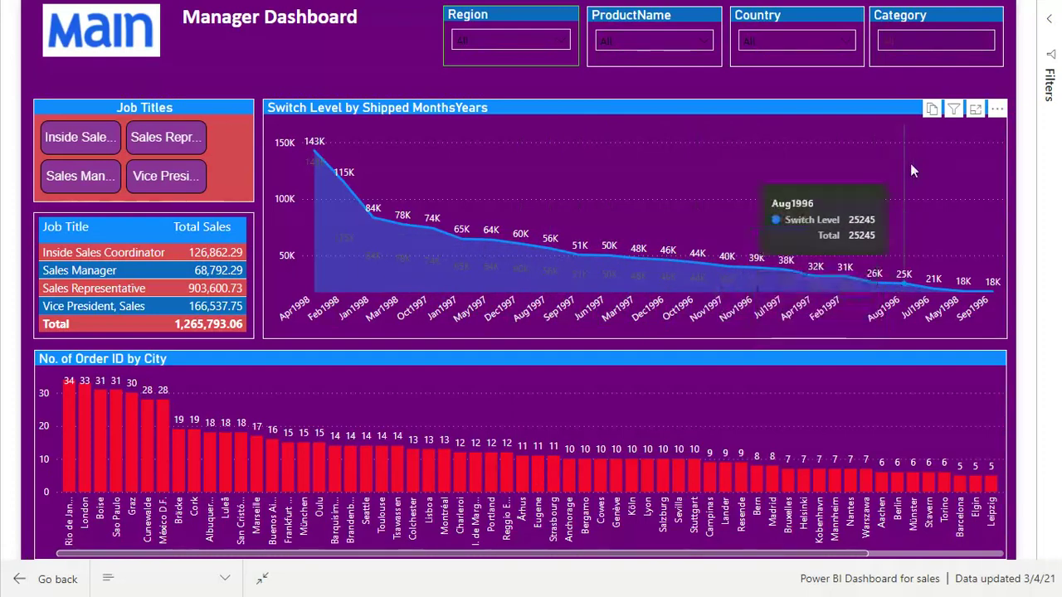
{"action": "left_click", "coordinate": [943, 39]}
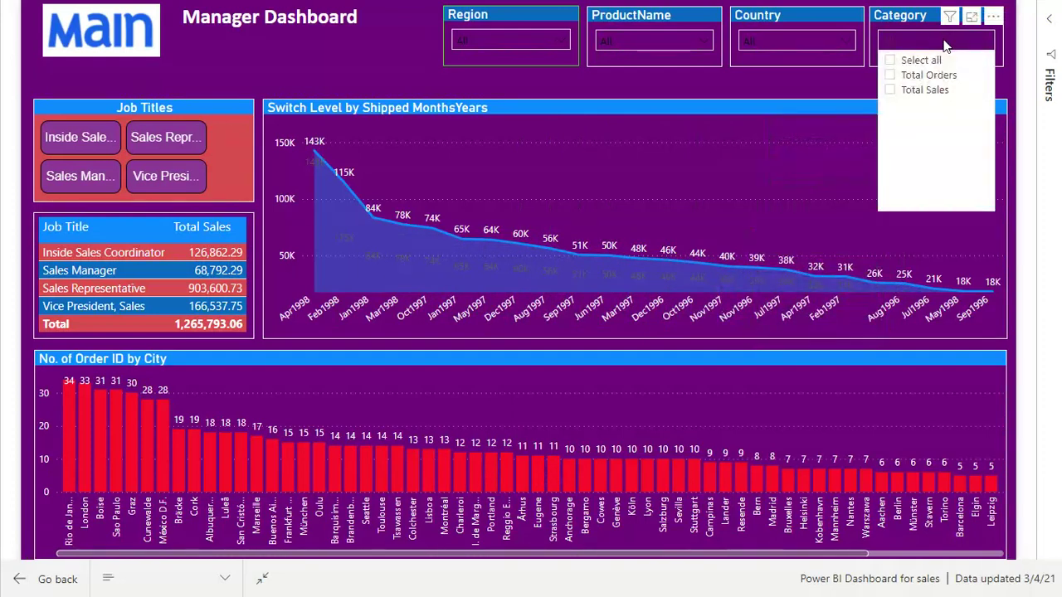
{"action": "left_click", "coordinate": [890, 76]}
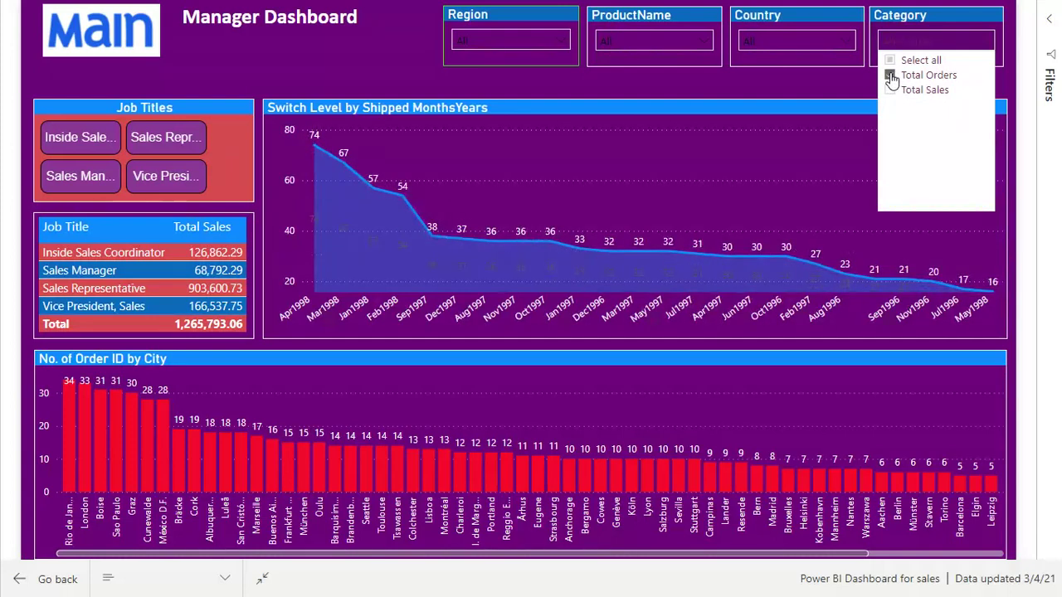
{"action": "left_click", "coordinate": [890, 75]}
{"action": "left_click", "coordinate": [891, 91]}
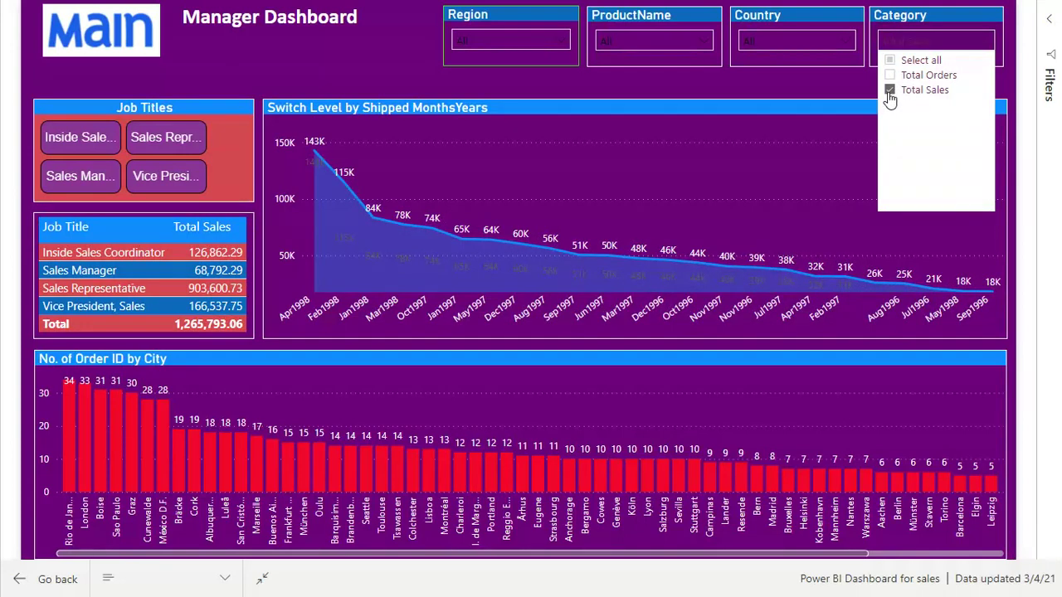
{"action": "left_click", "coordinate": [890, 91]}
{"action": "left_click", "coordinate": [891, 76]}
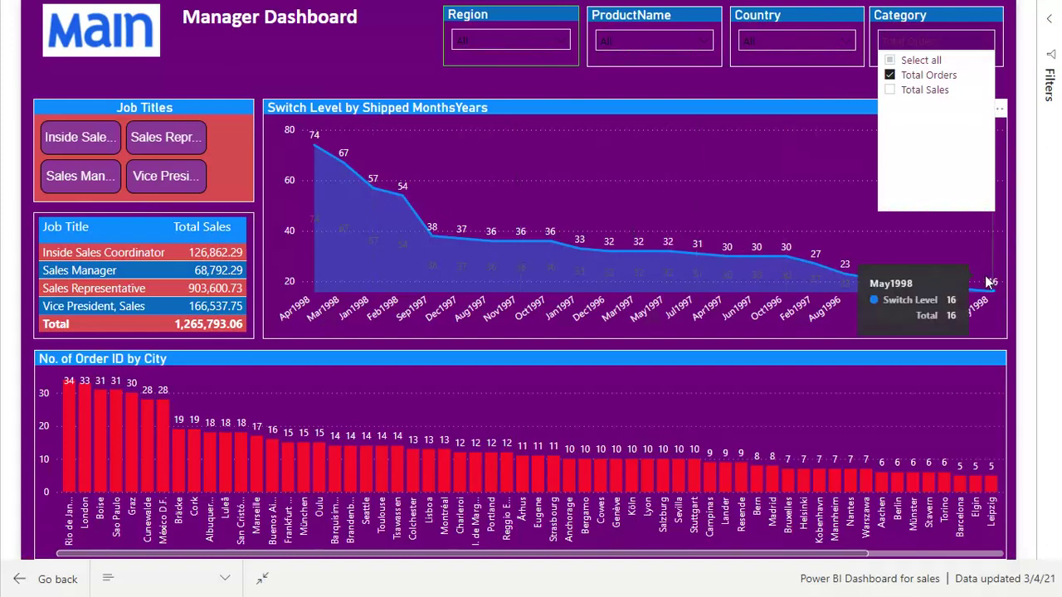
{"action": "left_click", "coordinate": [890, 76]}
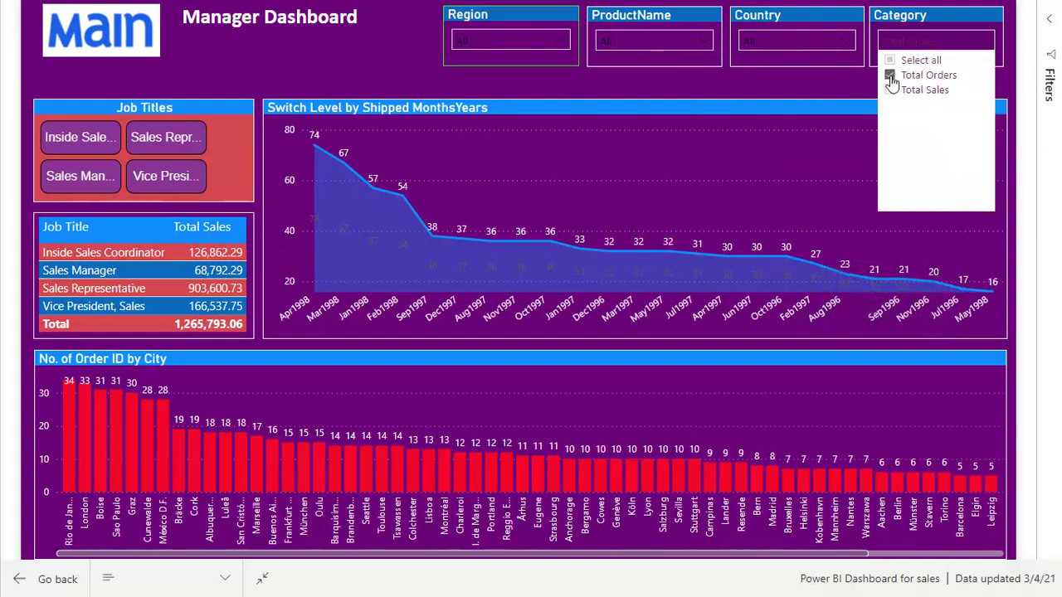
{"action": "left_click", "coordinate": [890, 91]}
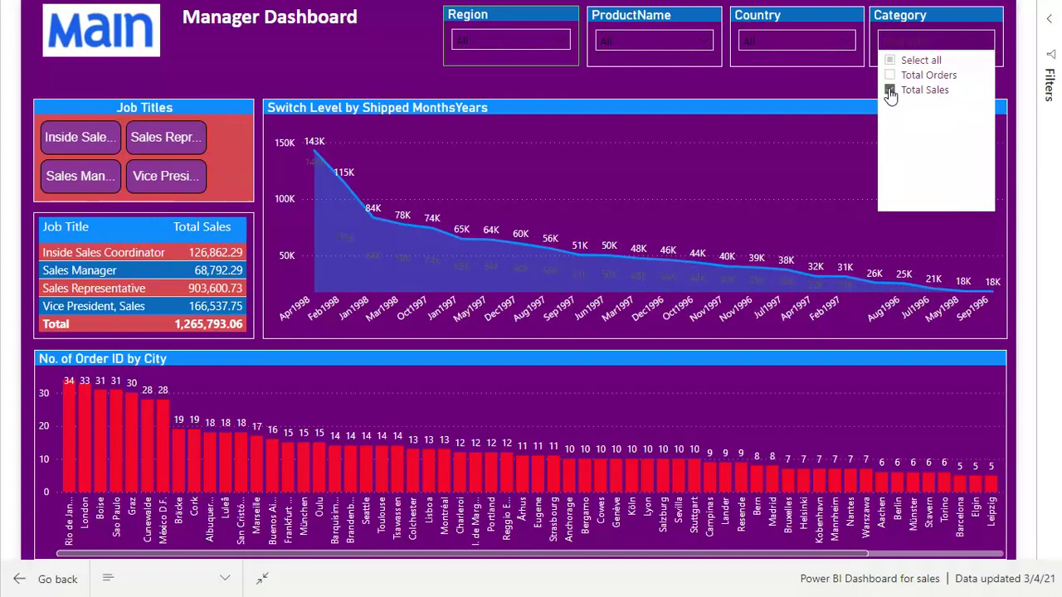
{"action": "left_click", "coordinate": [890, 90]}
{"action": "left_click", "coordinate": [796, 88]}
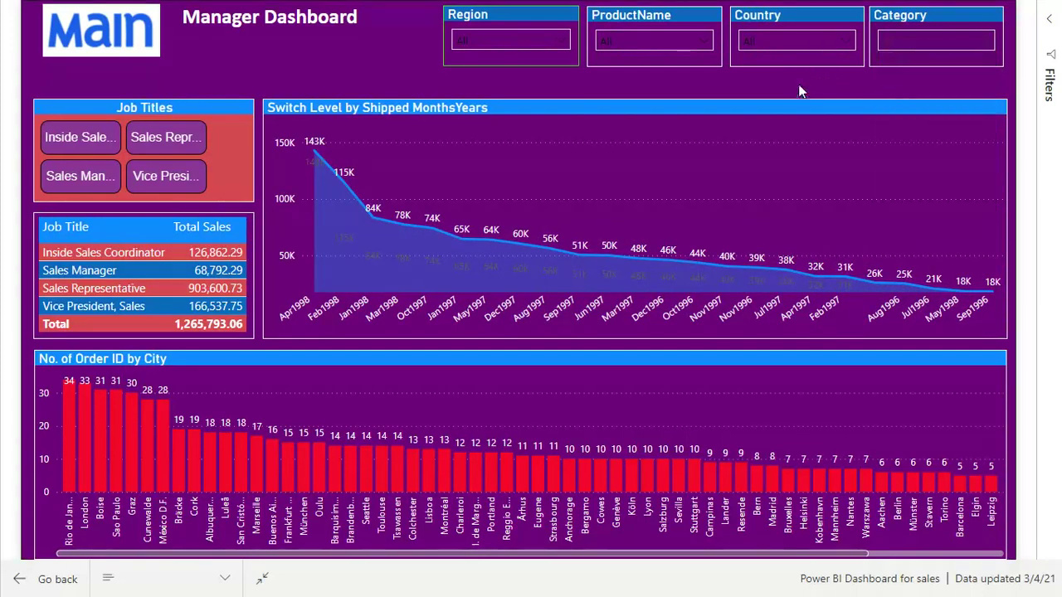
- Filter the dashboard by Belgium, Brazil and Canada one at a time in the Country slicer, and clear the filter
{"action": "left_click", "coordinate": [845, 47]}
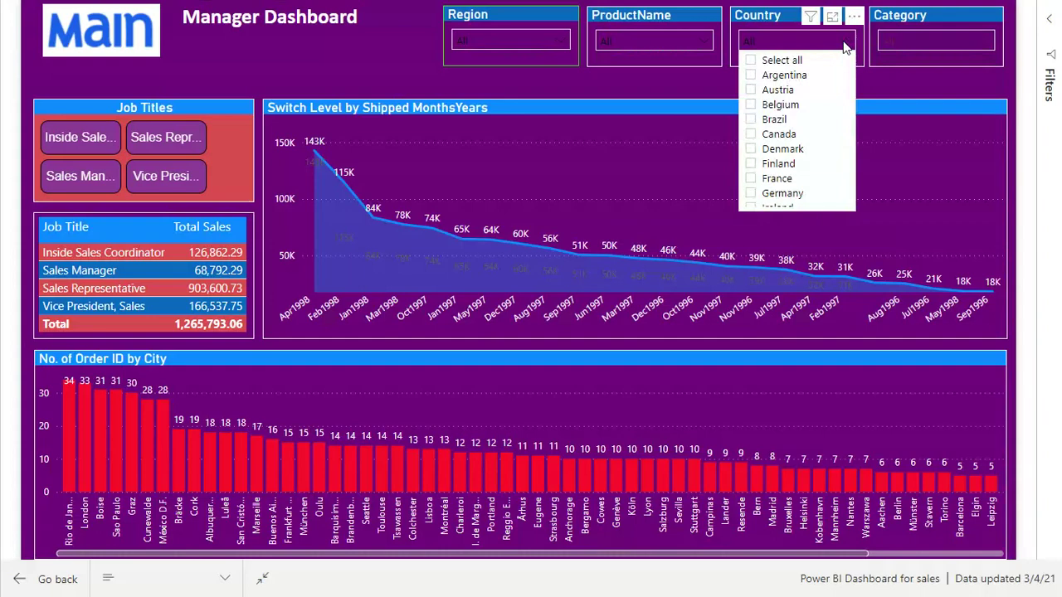
{"action": "left_click", "coordinate": [751, 107]}
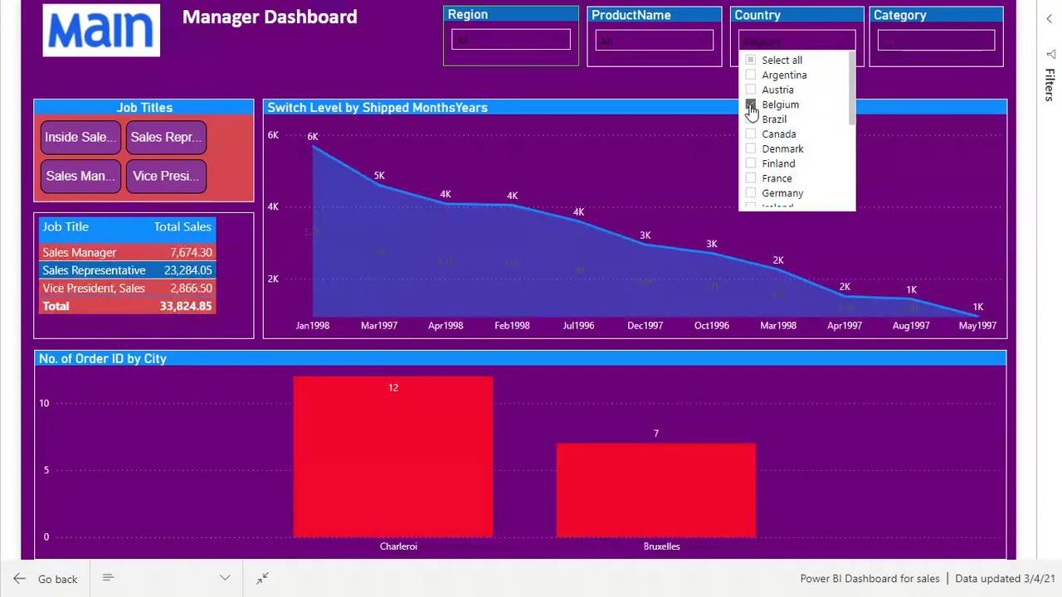
{"action": "left_click", "coordinate": [751, 105]}
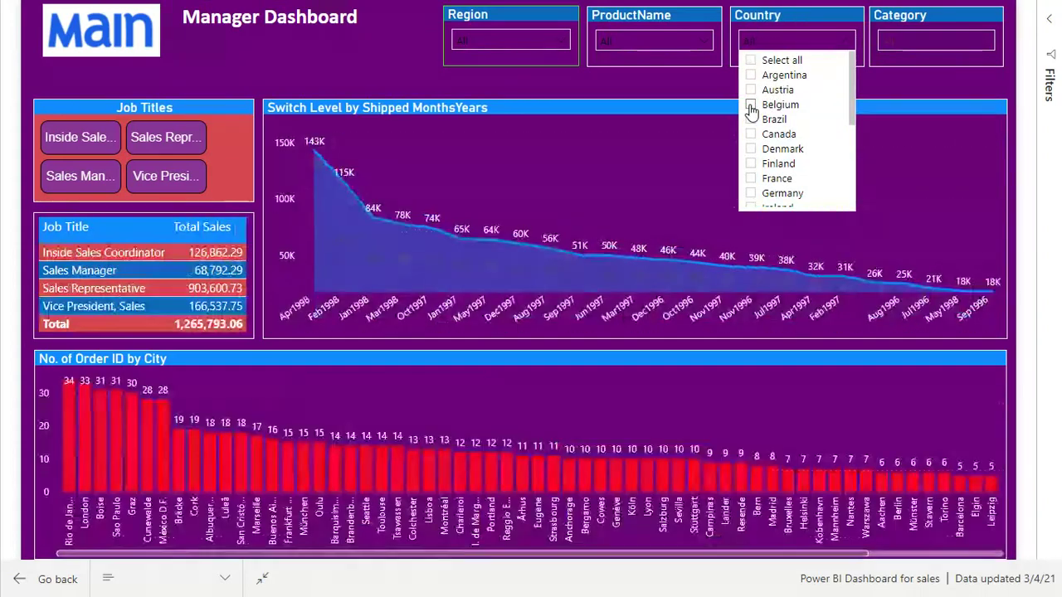
{"action": "left_click", "coordinate": [750, 120]}
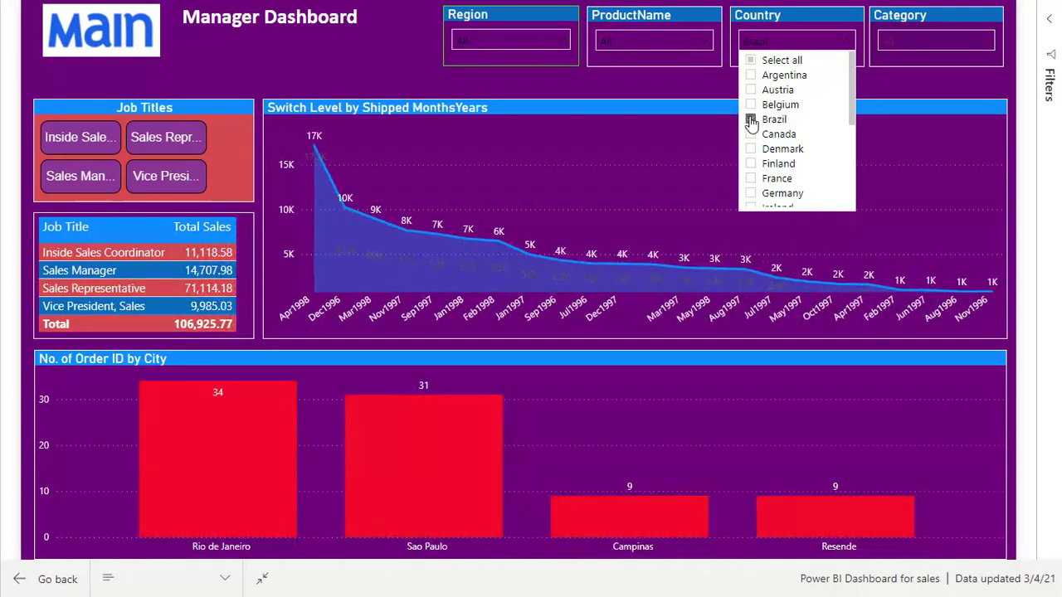
{"action": "left_click", "coordinate": [751, 121]}
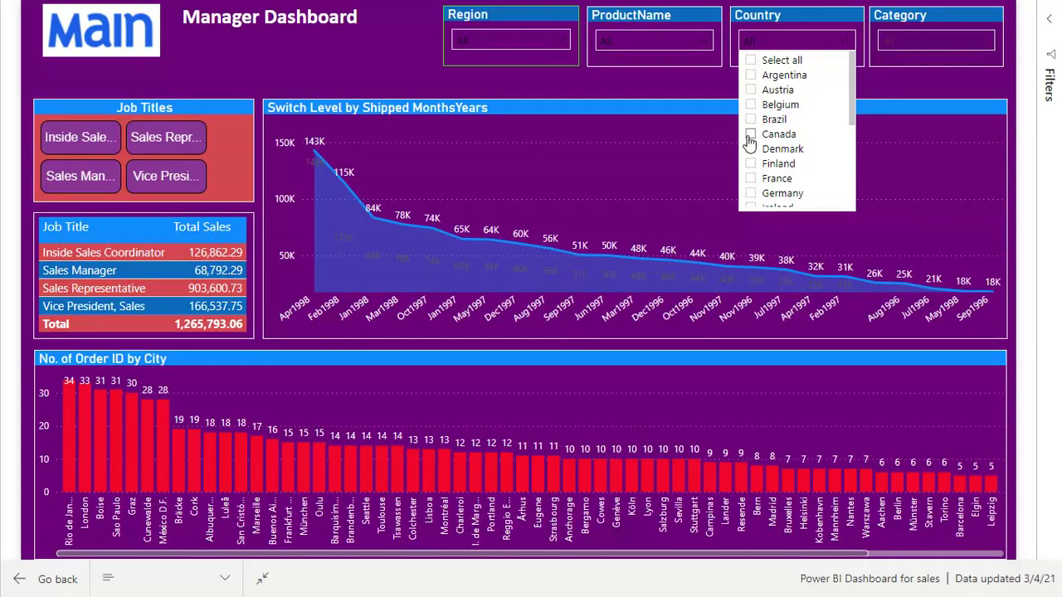
{"action": "left_click", "coordinate": [750, 136]}
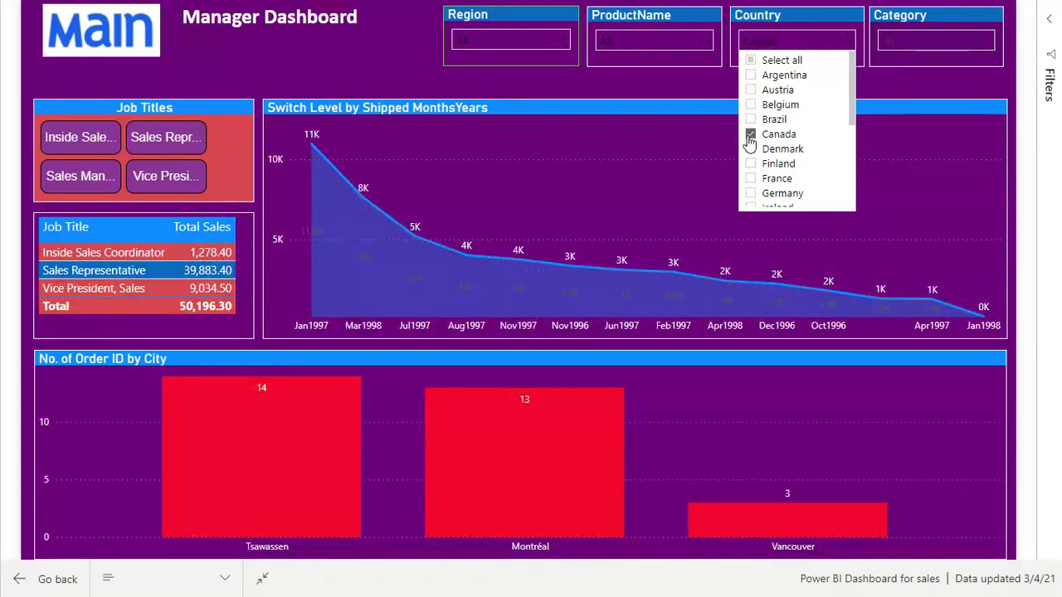
{"action": "left_click", "coordinate": [750, 137]}
{"action": "left_click", "coordinate": [671, 79]}
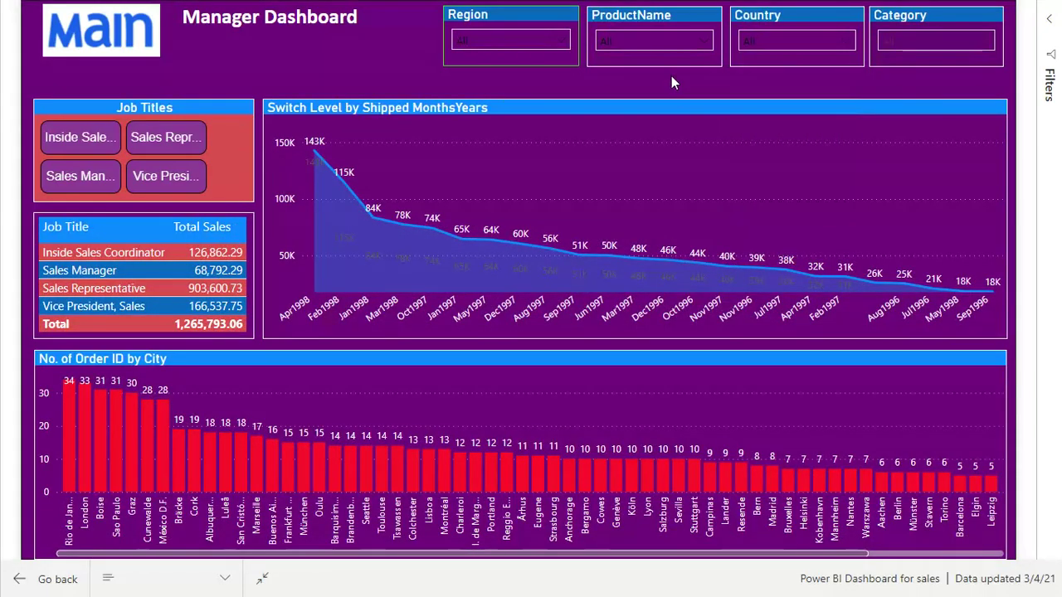
- Exit the full-screen report, switch to Power BI Desktop and open the Duplicate of Manager Dashboard page
{"action": "key", "text": "Escape"}
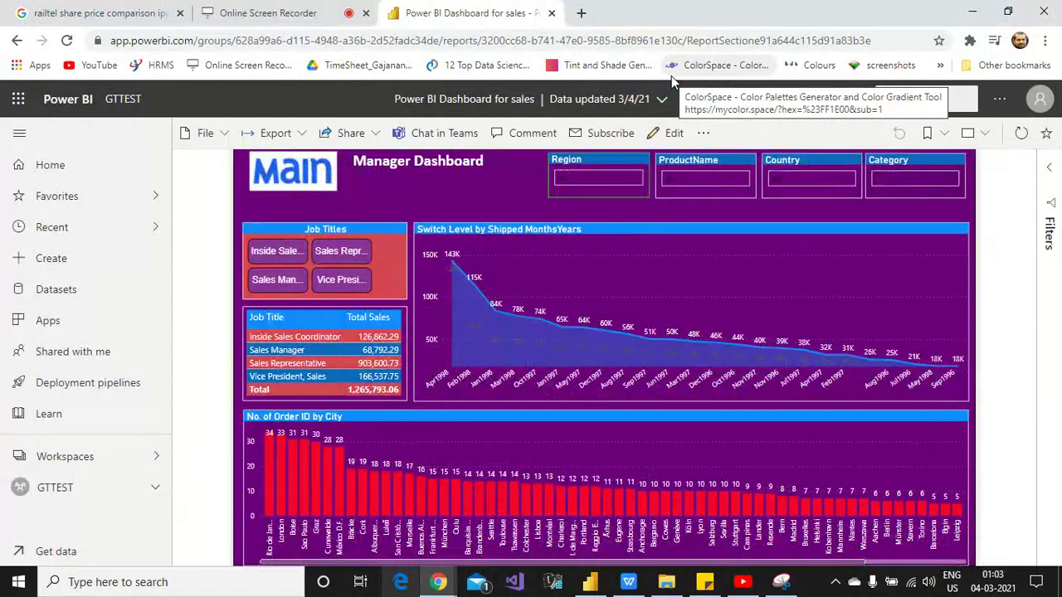
{"action": "left_click", "coordinate": [978, 20]}
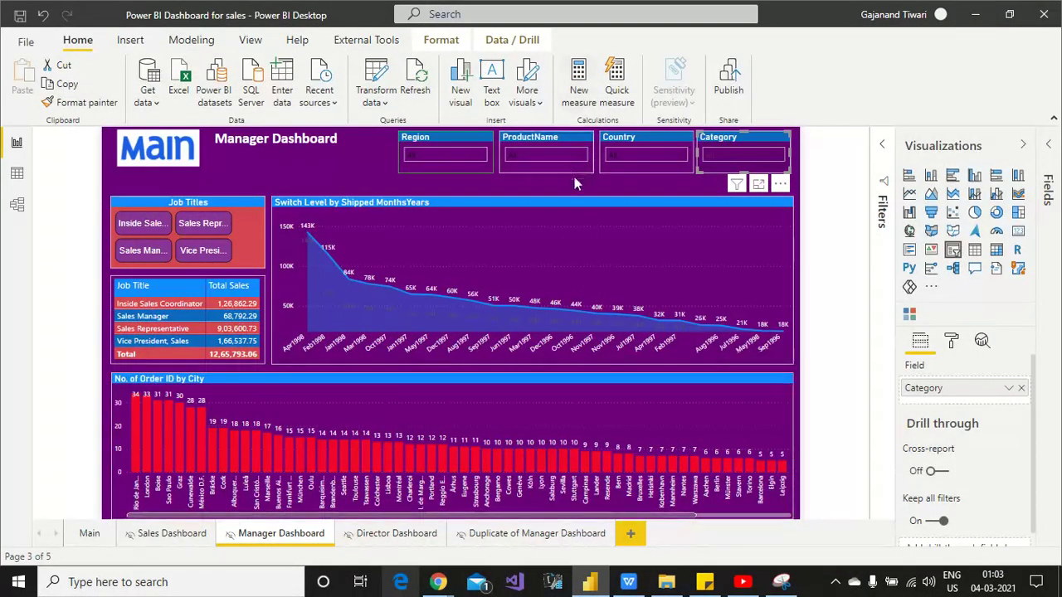
{"action": "mouse_move", "coordinate": [543, 250]}
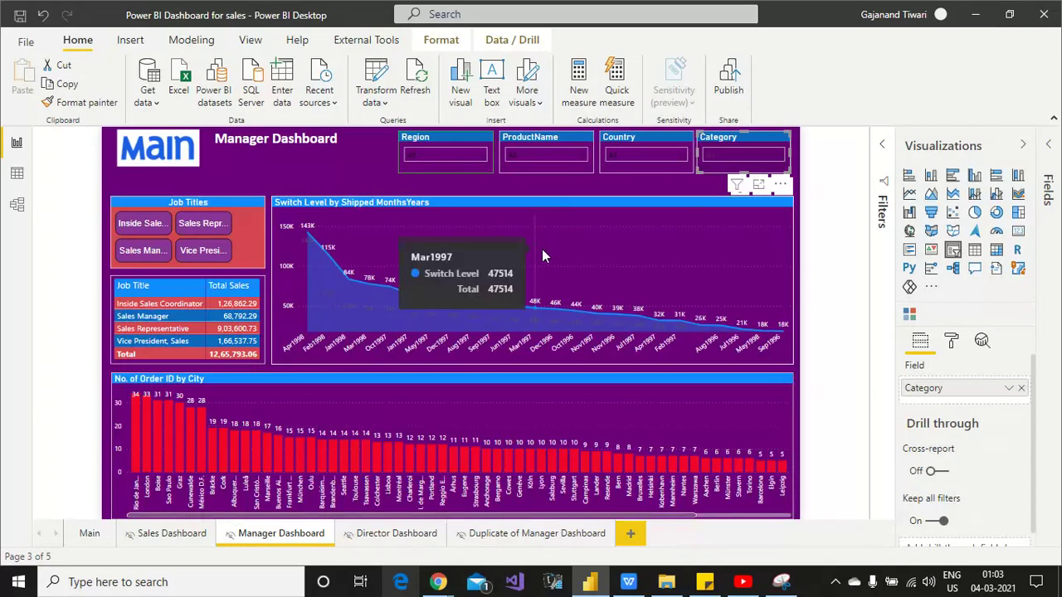
{"action": "left_click", "coordinate": [547, 535]}
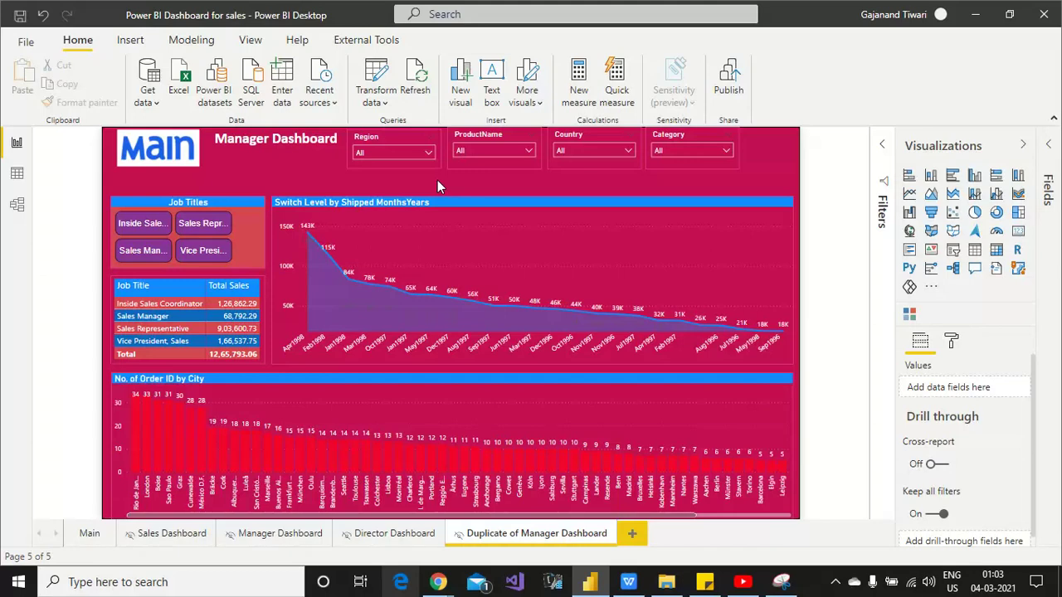
- Go to the Main page and follow its link to the Manager Dashboard page
{"action": "key", "text": "ctrl+a"}
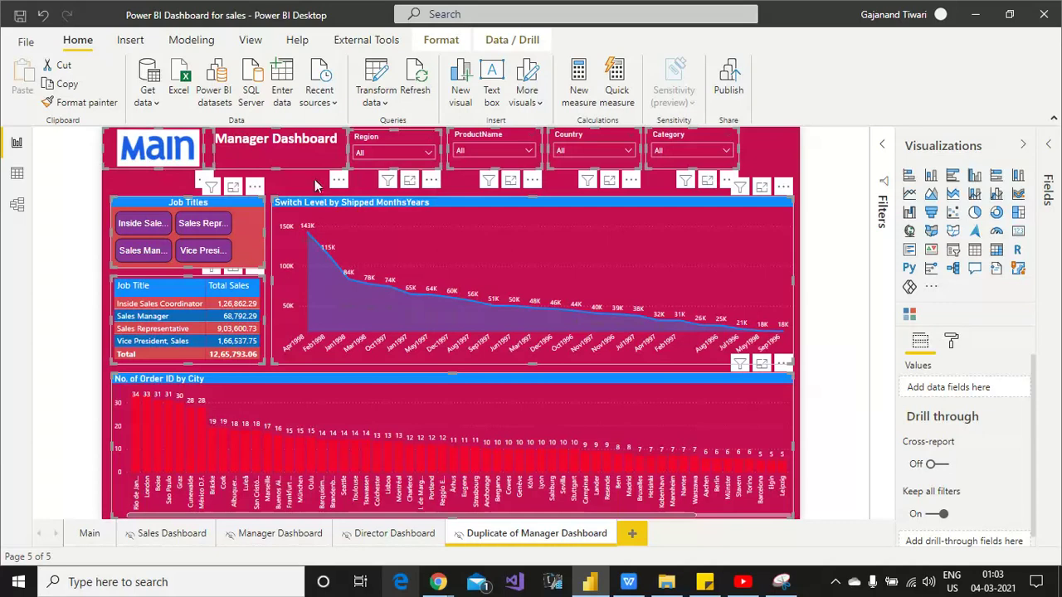
{"action": "key", "text": "ctrl+Page_Up"}
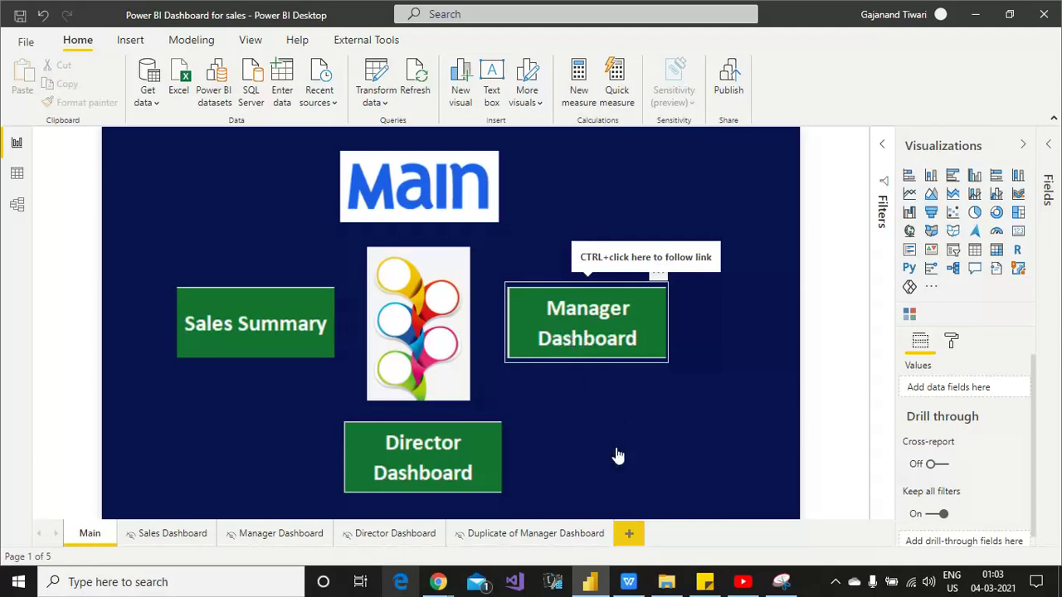
{"action": "left_click", "coordinate": [598, 311], "text": "ctrl"}
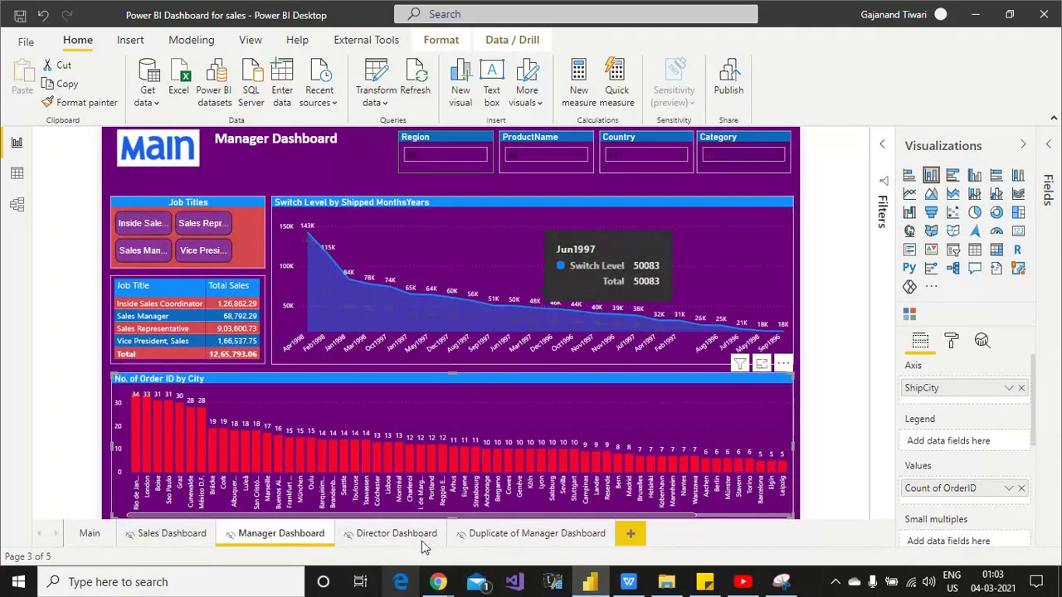
- On the Duplicate of Manager Dashboard page, remove the Job Titles slicer, sales table and both charts, keeping the header and its four slicers
{"action": "left_click", "coordinate": [500, 536]}
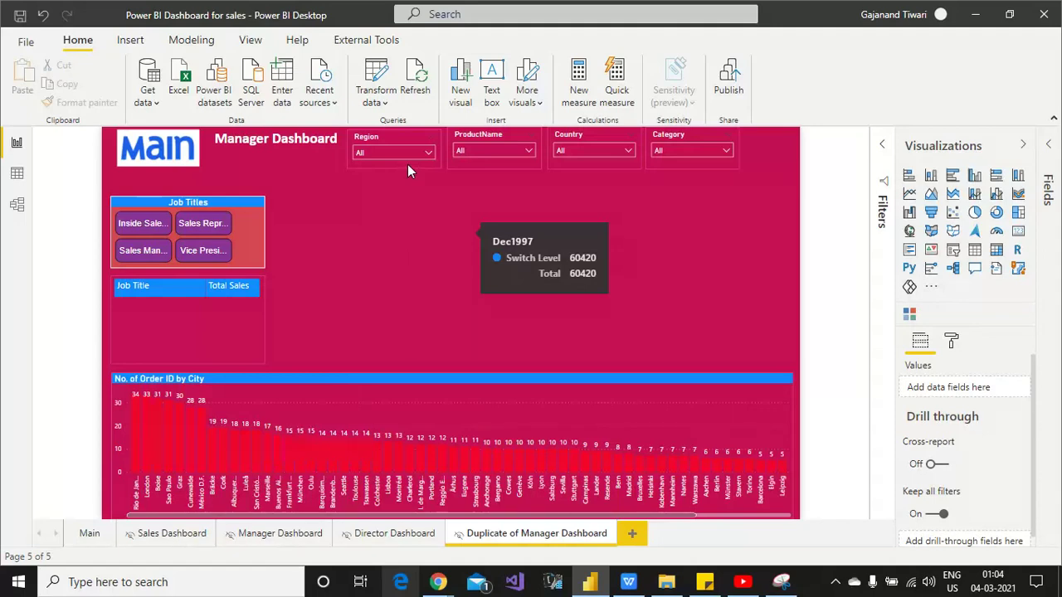
{"action": "key", "text": "ctrl+z"}
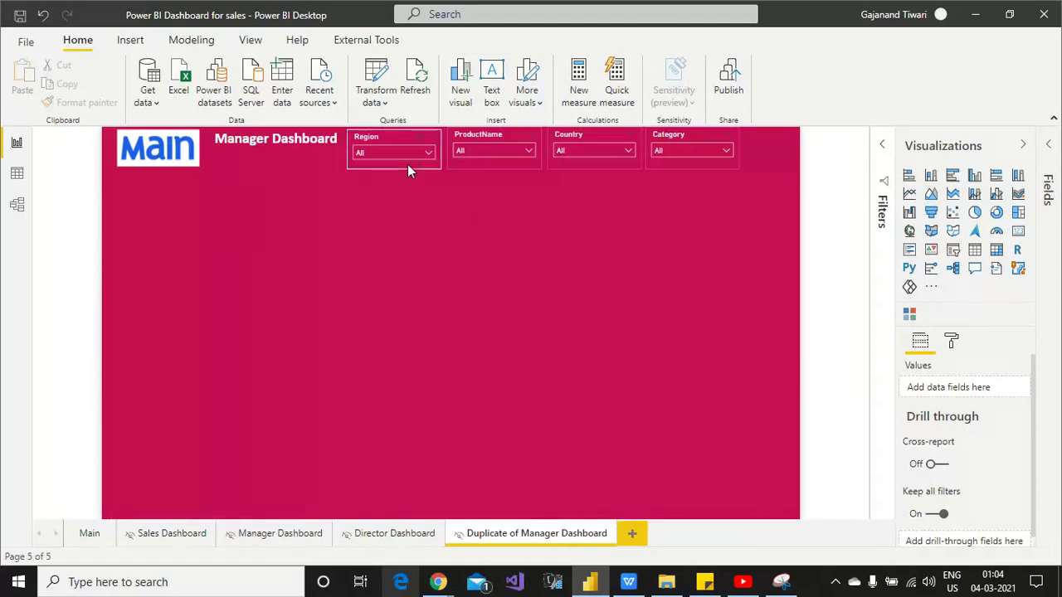
{"action": "mouse_move", "coordinate": [408, 171]}
{"action": "left_click", "coordinate": [408, 171]}
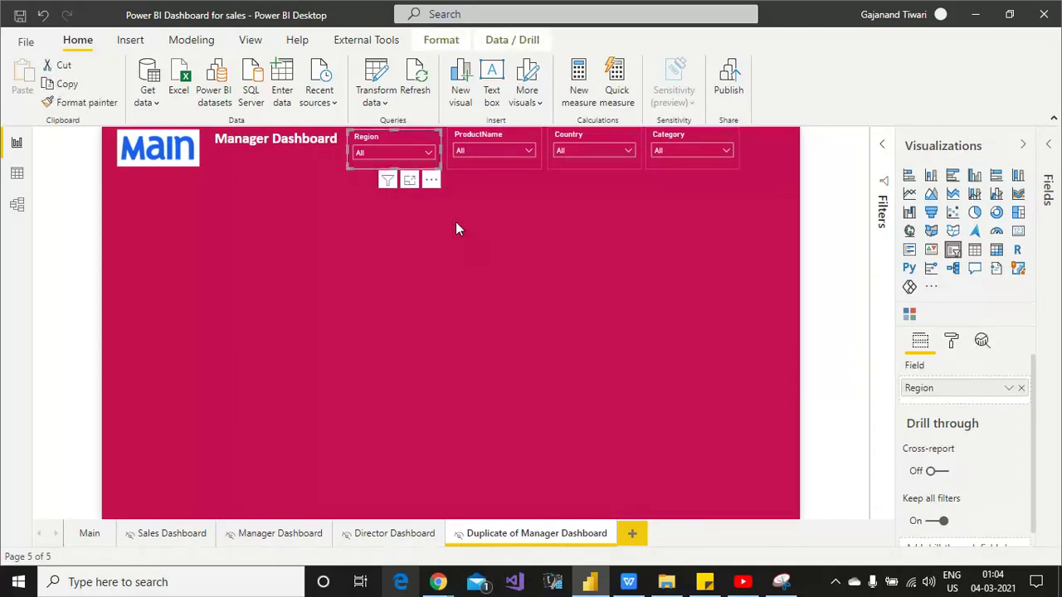
- Try a dark gray background on the duplicate page and replace it with a dark blue theme color
{"action": "left_click", "coordinate": [749, 339]}
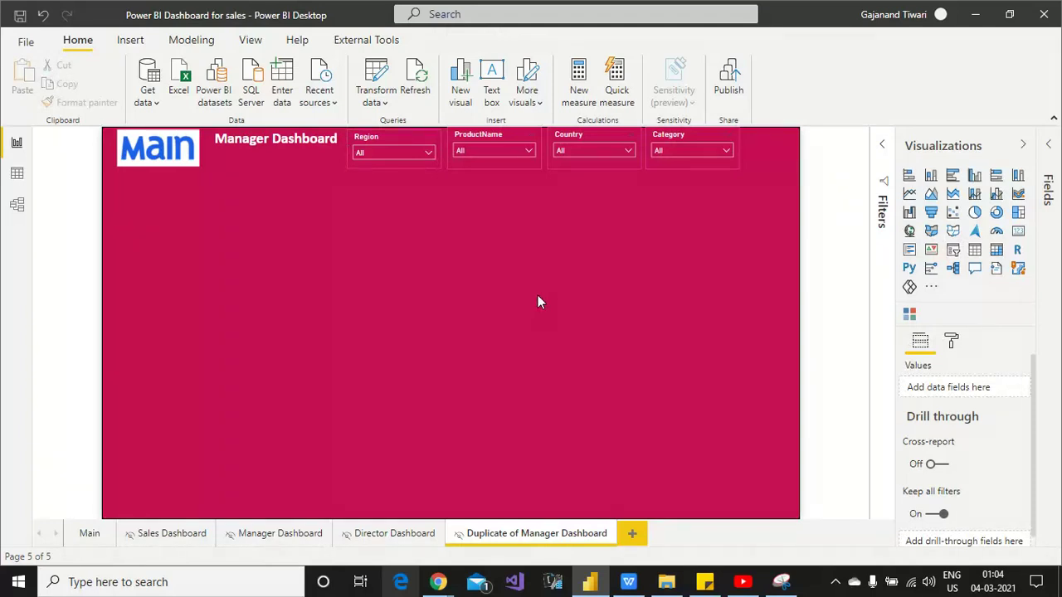
{"action": "left_click", "coordinate": [952, 341]}
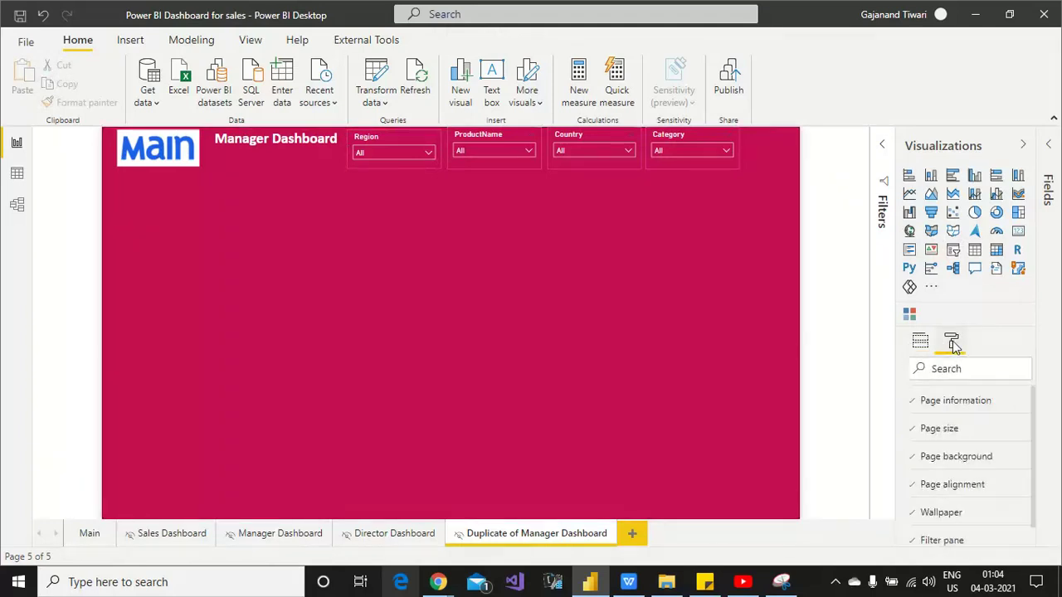
{"action": "left_click", "coordinate": [950, 457]}
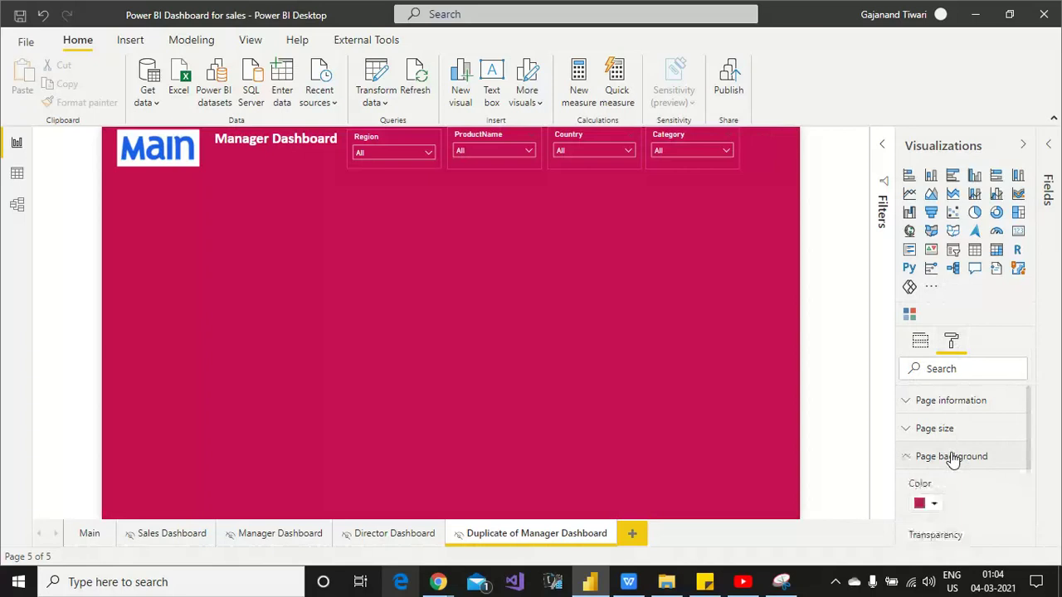
{"action": "left_click", "coordinate": [935, 506]}
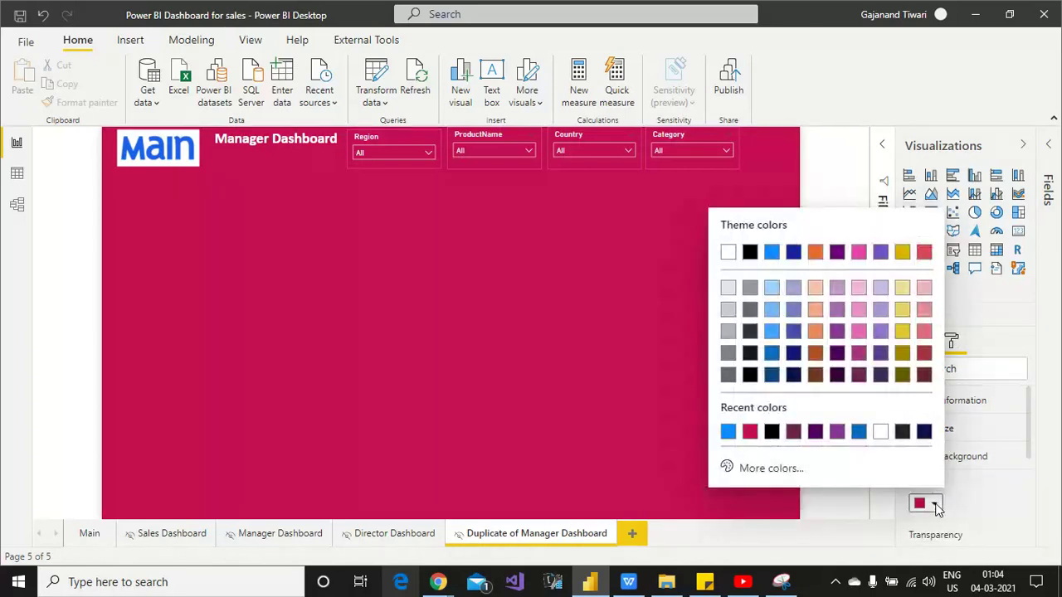
{"action": "left_click", "coordinate": [730, 378]}
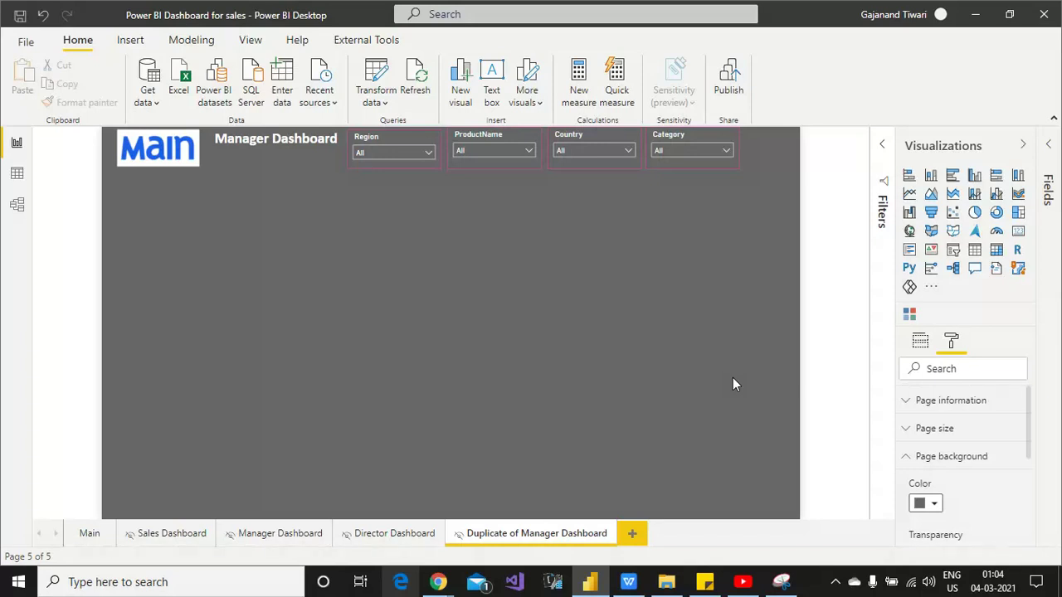
{"action": "left_click", "coordinate": [935, 504]}
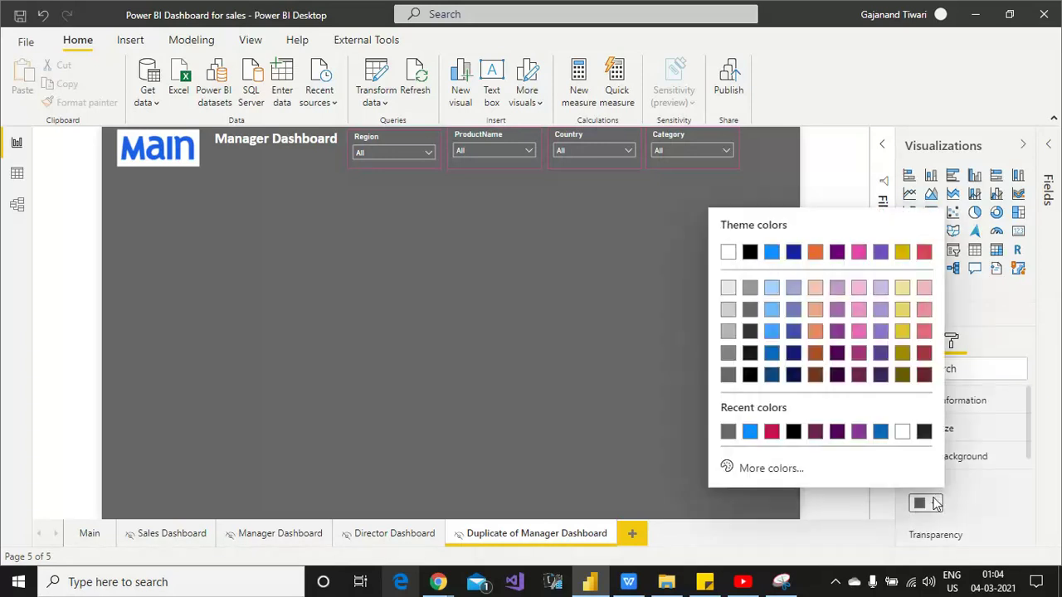
{"action": "left_click", "coordinate": [795, 357]}
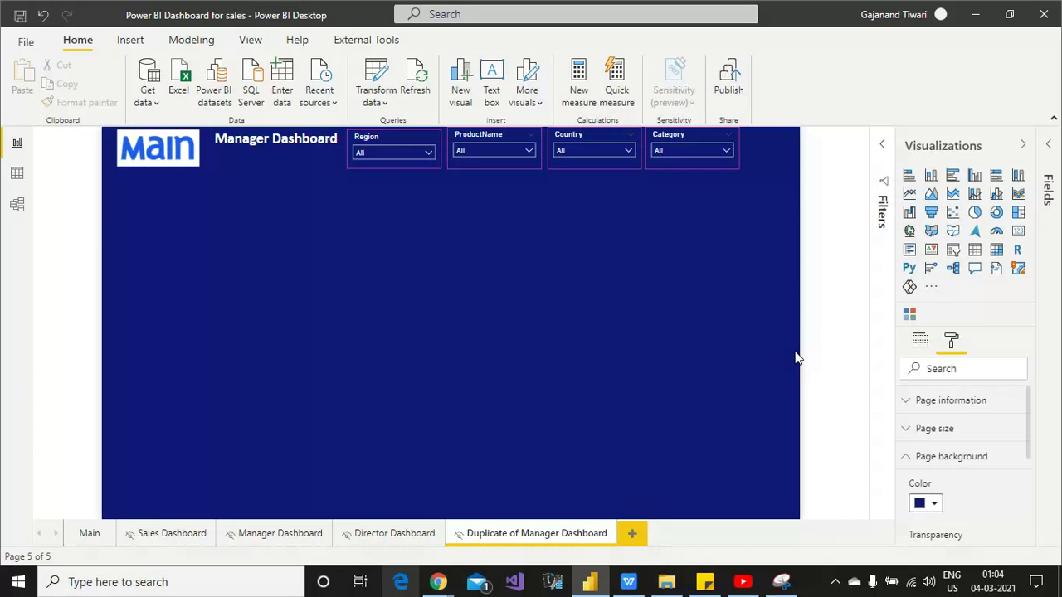
- Open the Regions table in Data view to examine its columns
{"action": "mouse_move", "coordinate": [685, 141]}
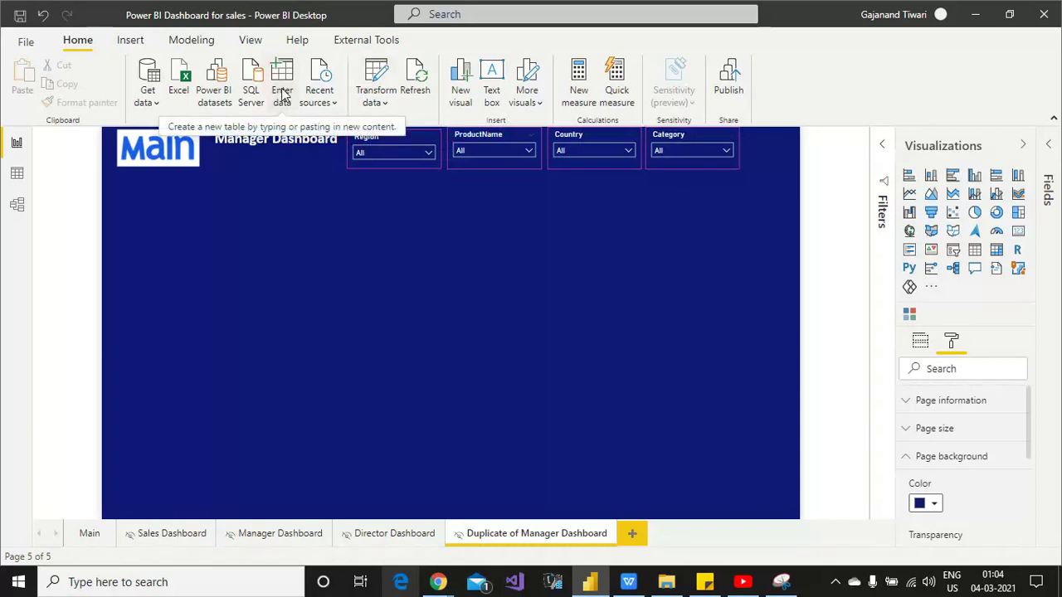
{"action": "left_click", "coordinate": [16, 175]}
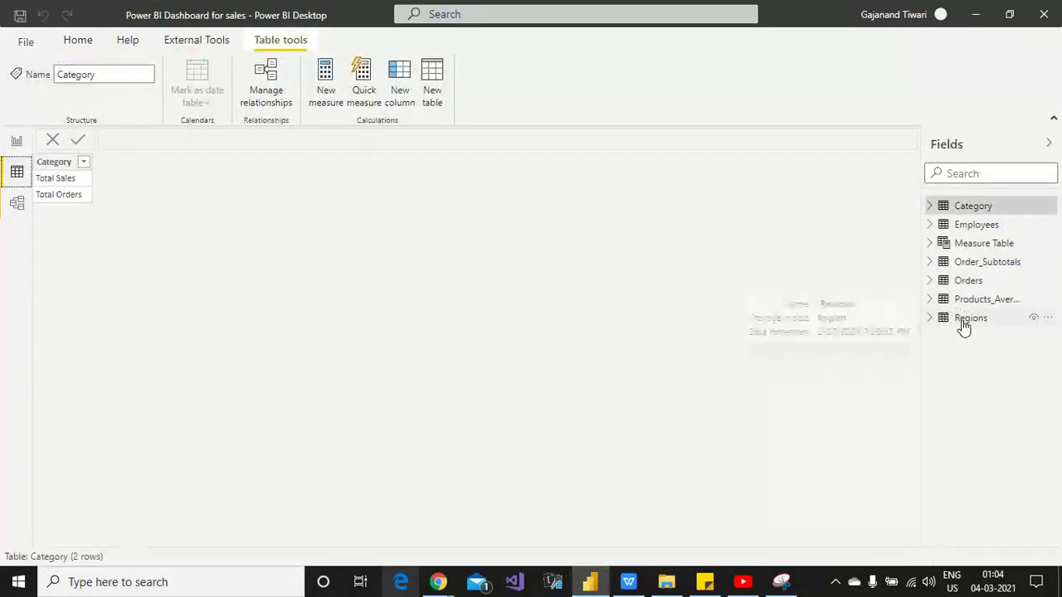
{"action": "left_click", "coordinate": [936, 320]}
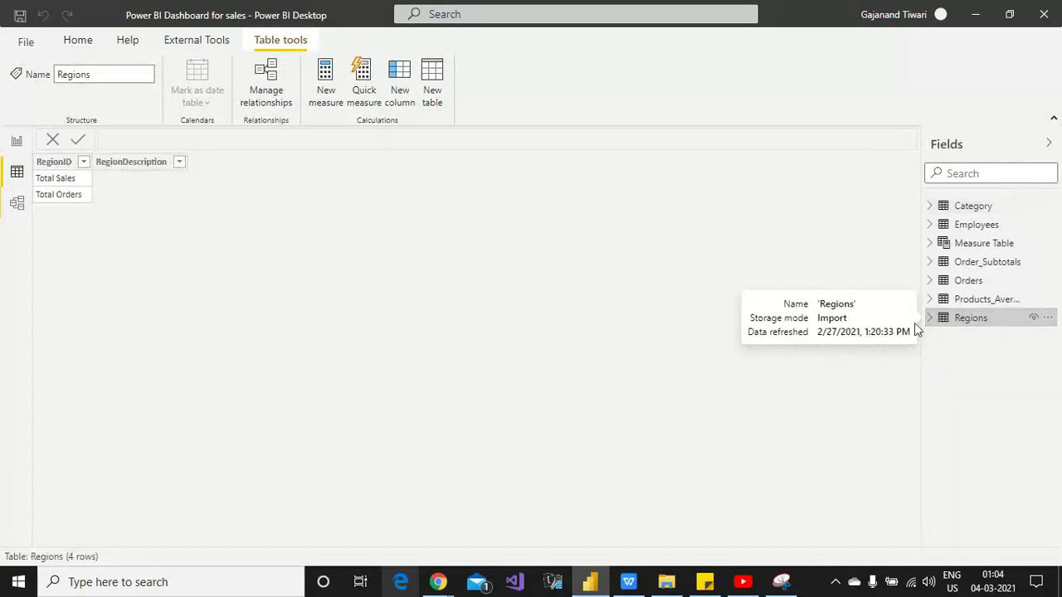
- Examine the Orders table's data and the fields of the product average price, Order_Subtotals and Category tables
{"action": "left_click", "coordinate": [930, 299]}
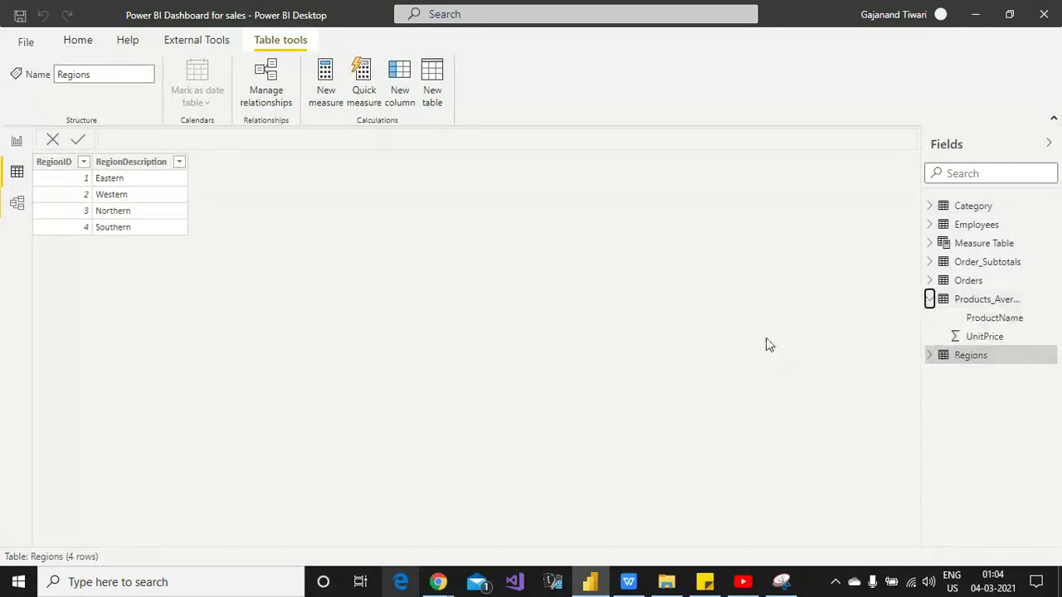
{"action": "left_click", "coordinate": [934, 281]}
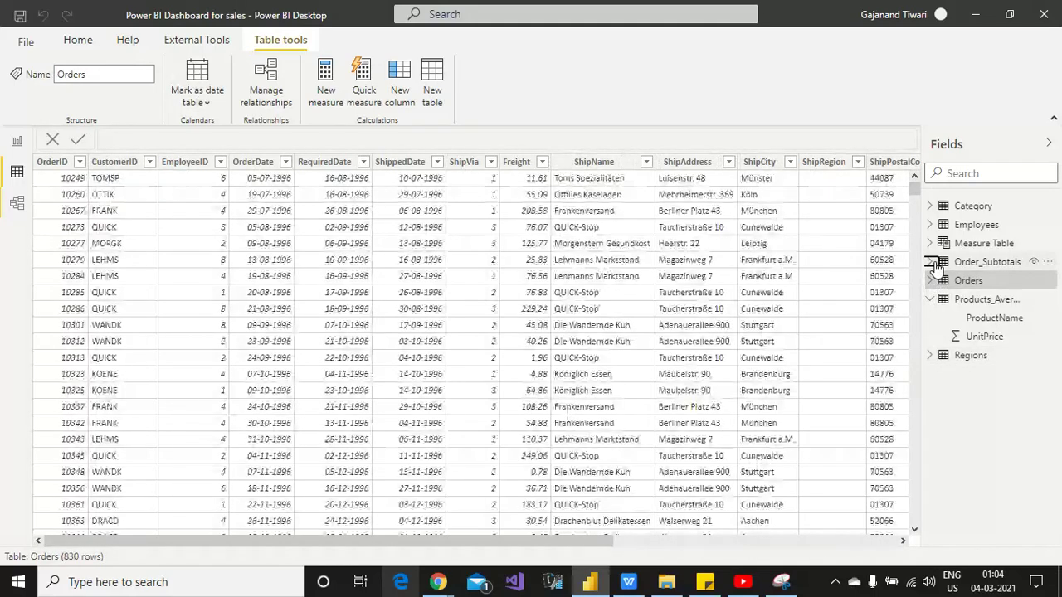
{"action": "left_click", "coordinate": [931, 262]}
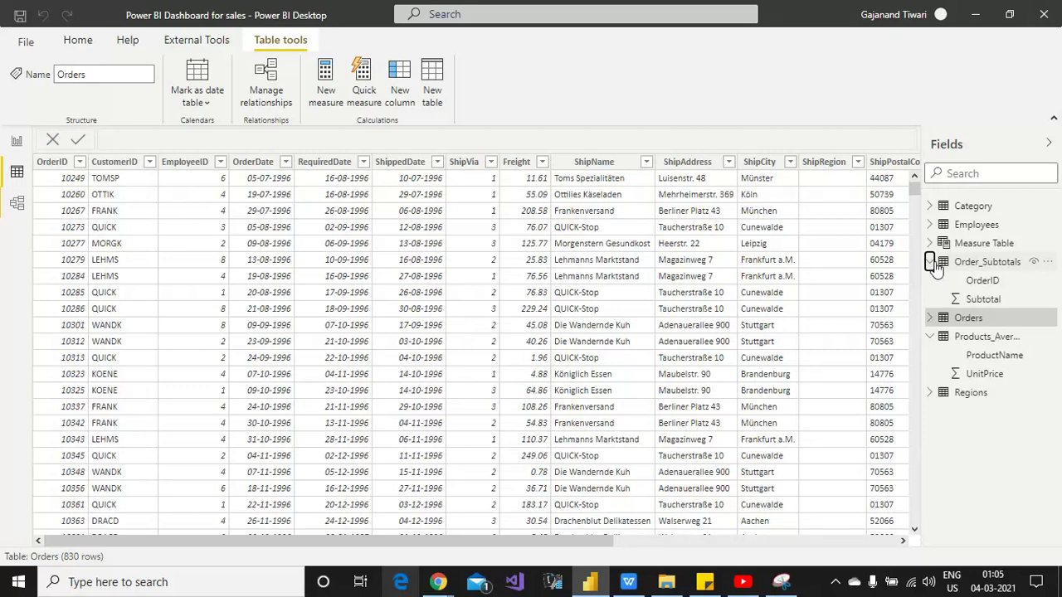
{"action": "left_click", "coordinate": [930, 207]}
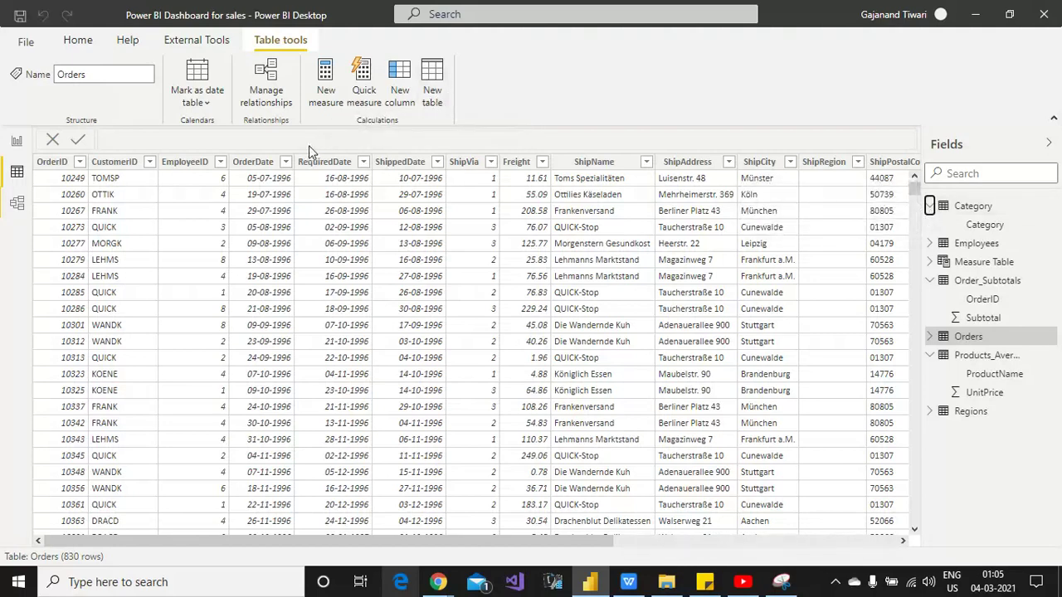
- Start a manually entered table with its column named ColumnTest1 and the rows Total Sales and Total Orders
{"action": "left_click", "coordinate": [78, 42]}
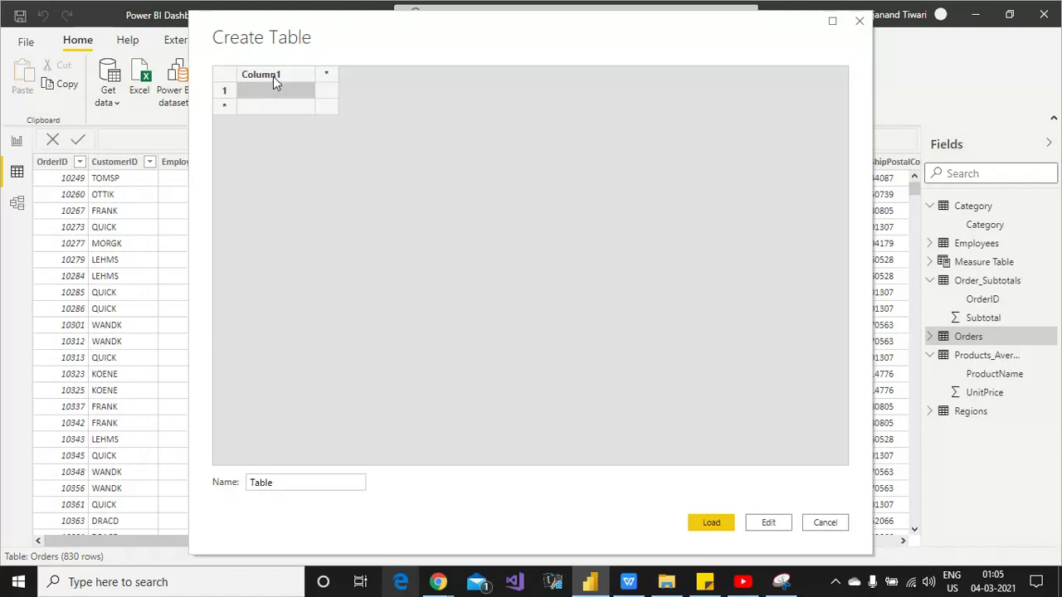
{"action": "double_click", "coordinate": [273, 76]}
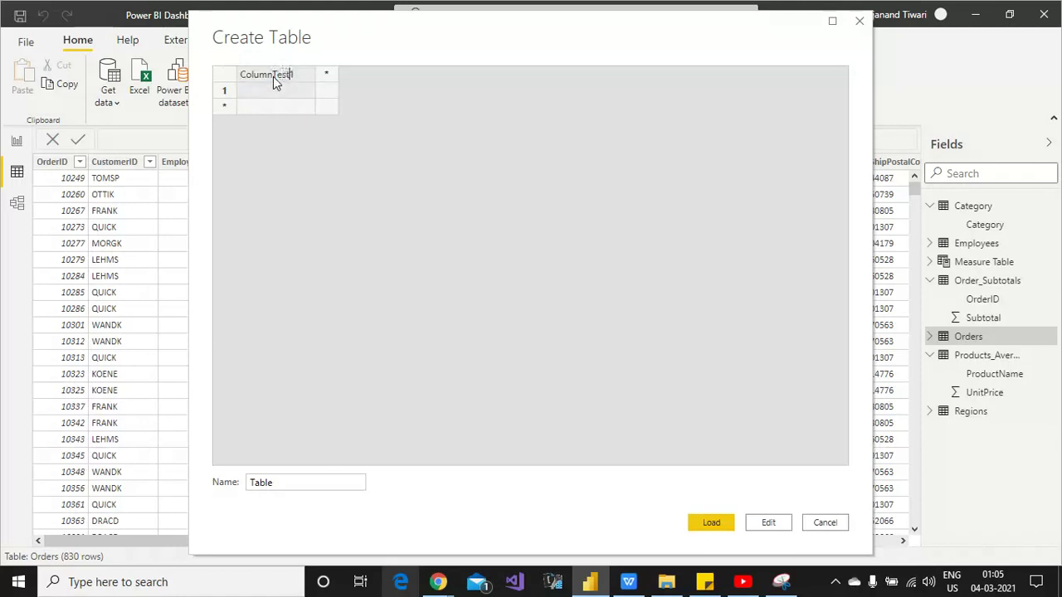
{"action": "left_click", "coordinate": [279, 95]}
{"action": "type", "text": "Sales Total"}
{"action": "key", "text": "Return"}
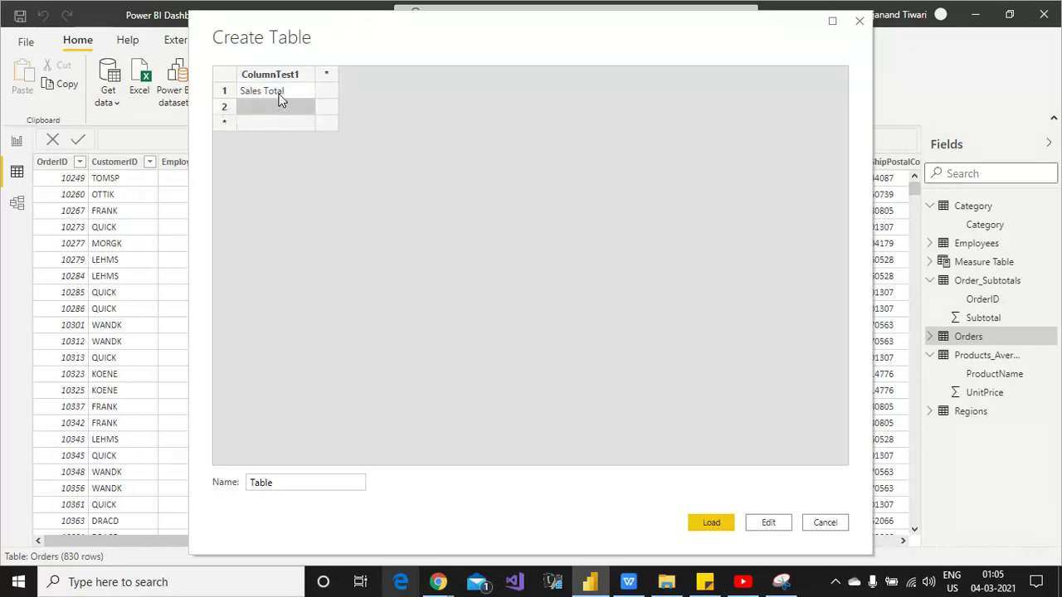
{"action": "left_click", "coordinate": [278, 93]}
{"action": "key", "text": "BackSpace"}
{"action": "type", "text": "Total Sales"}
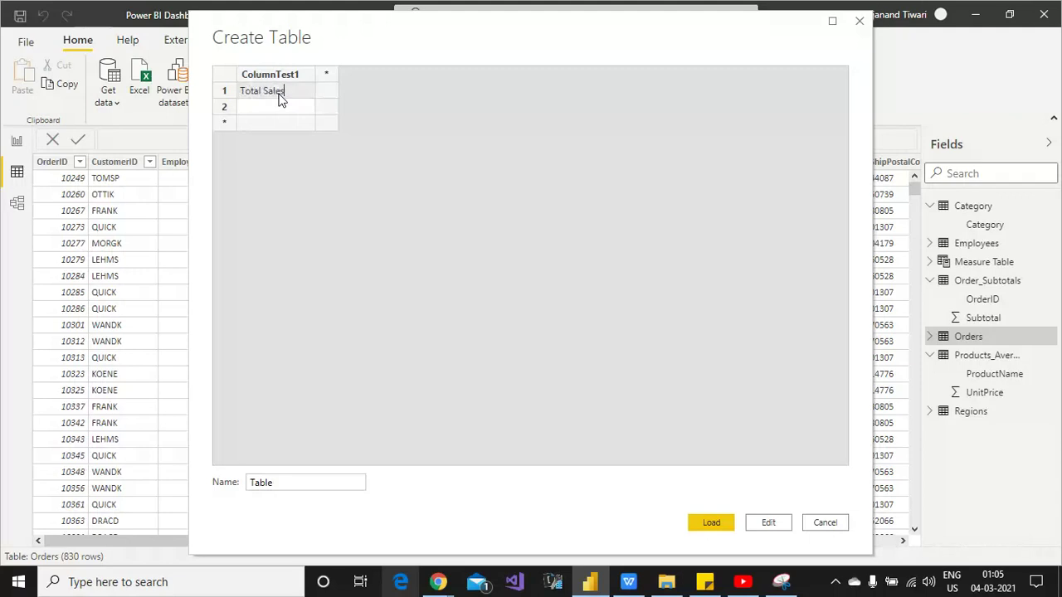
{"action": "key", "text": "Return"}
{"action": "type", "text": "Total Orders"}
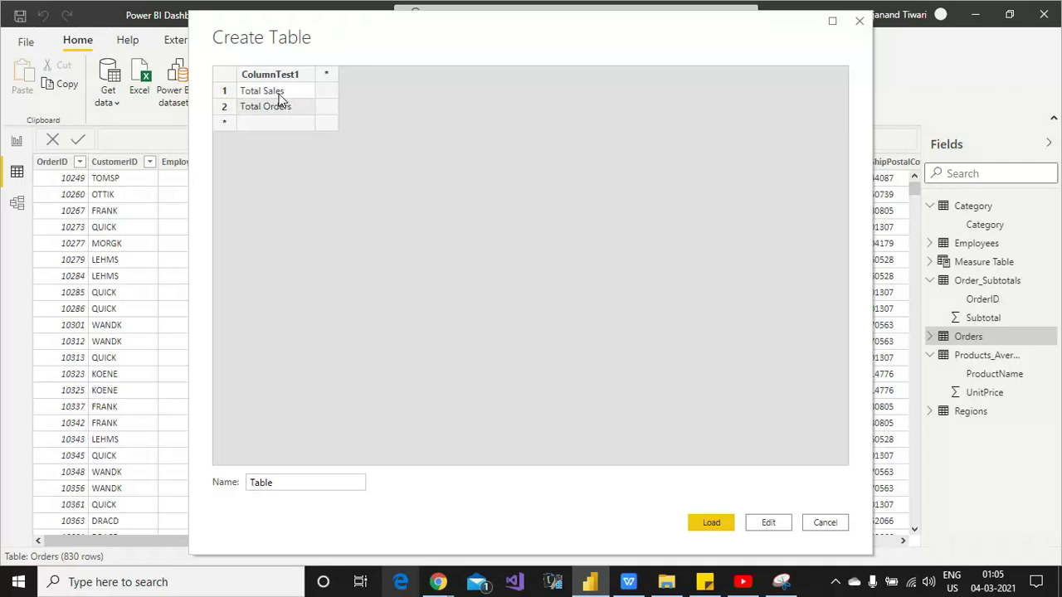
{"action": "key", "text": "Return"}
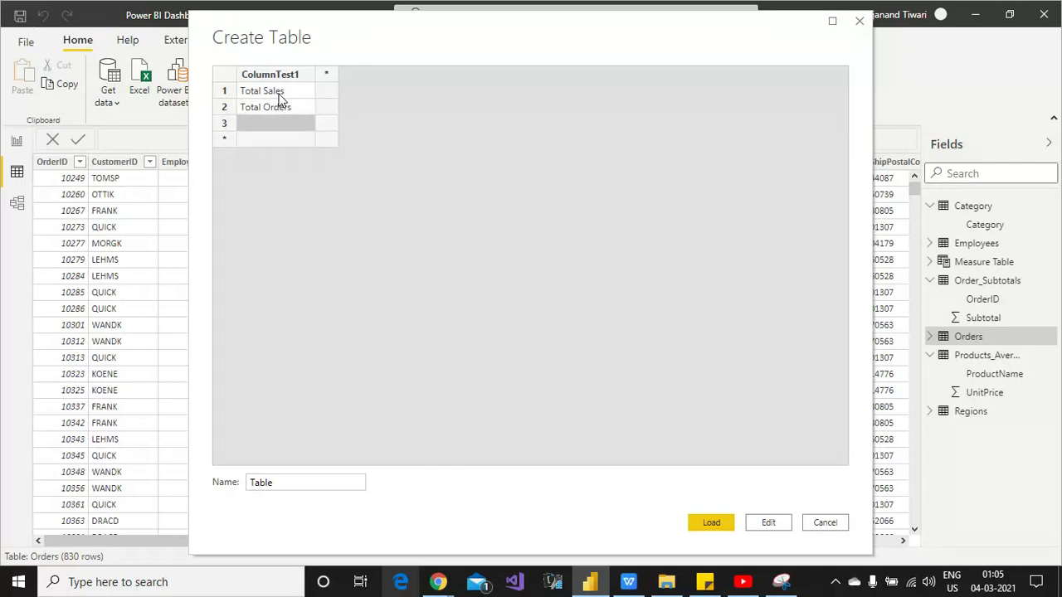
- Delete the empty third row from the new table and discard the table without loading it
{"action": "right_click", "coordinate": [223, 127]}
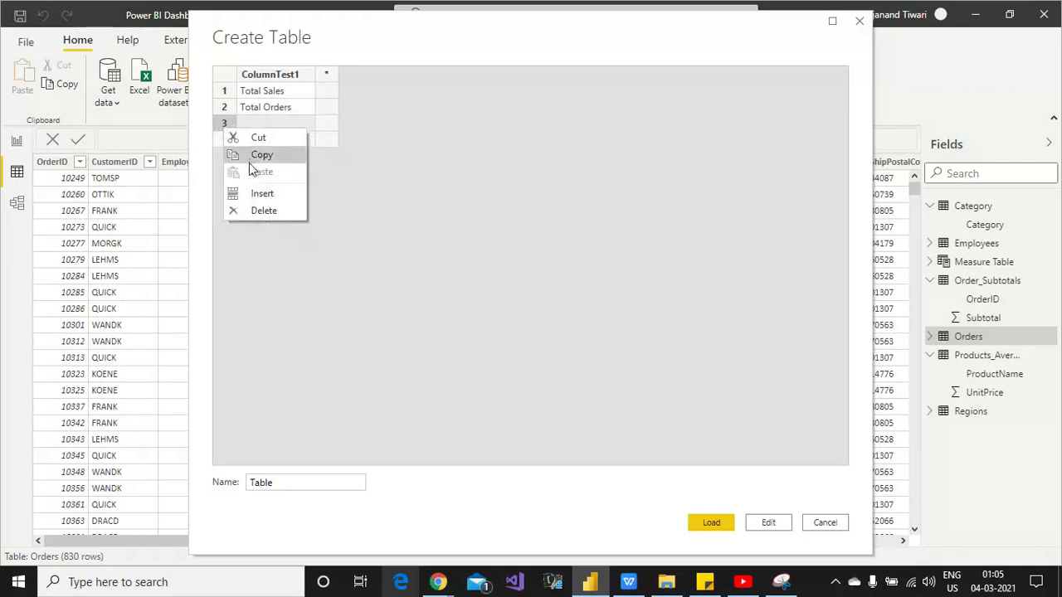
{"action": "left_click", "coordinate": [266, 210]}
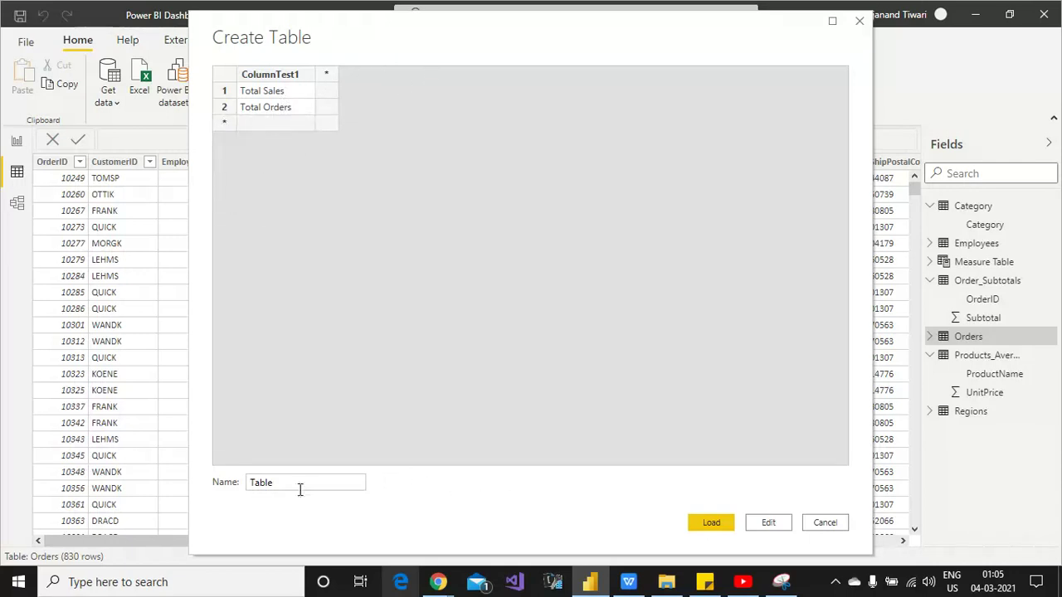
{"action": "left_click", "coordinate": [822, 531]}
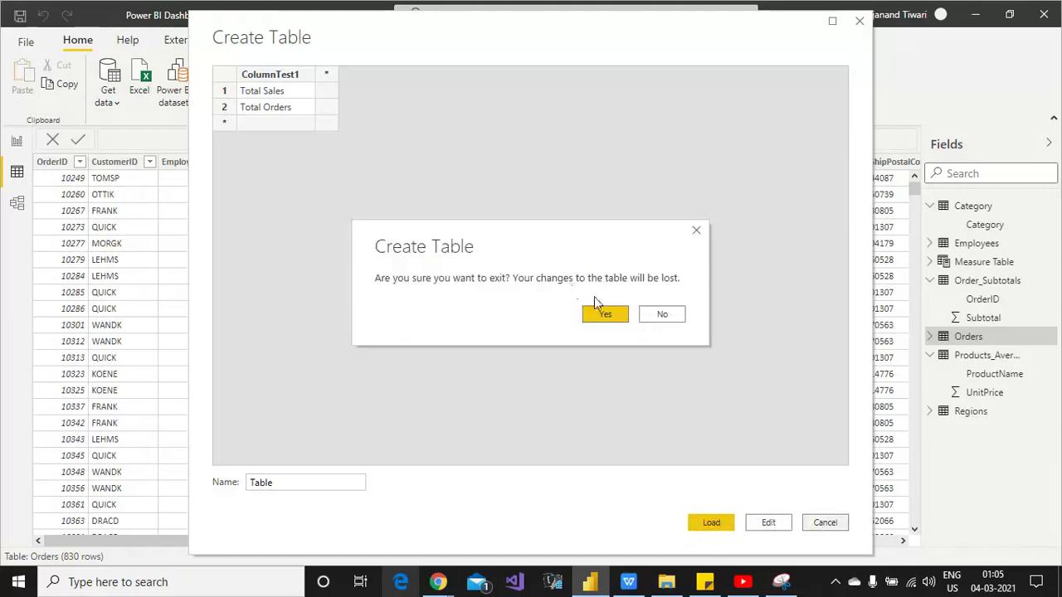
{"action": "left_click", "coordinate": [608, 315]}
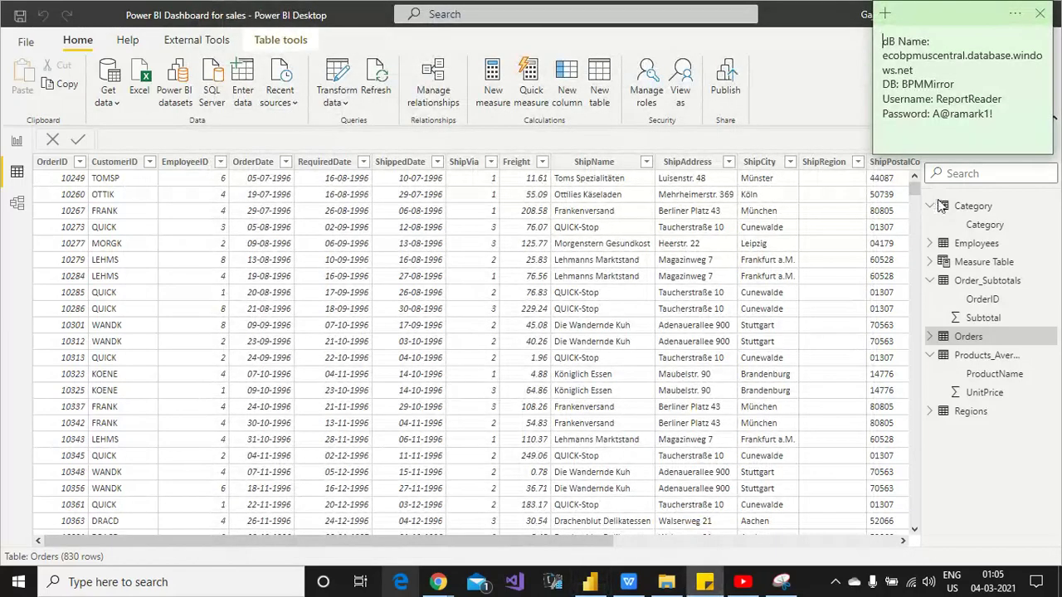
- Inspect the Category column's values and the Employee Sales measure's formula, enlarging the formula text for reading
{"action": "left_click", "coordinate": [988, 226]}
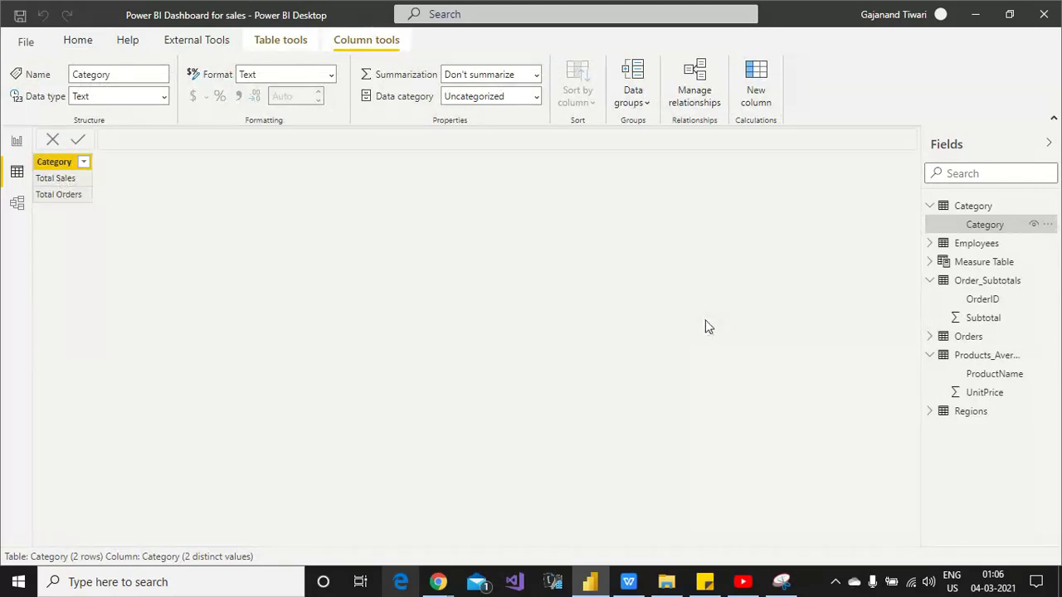
{"action": "left_click", "coordinate": [930, 262]}
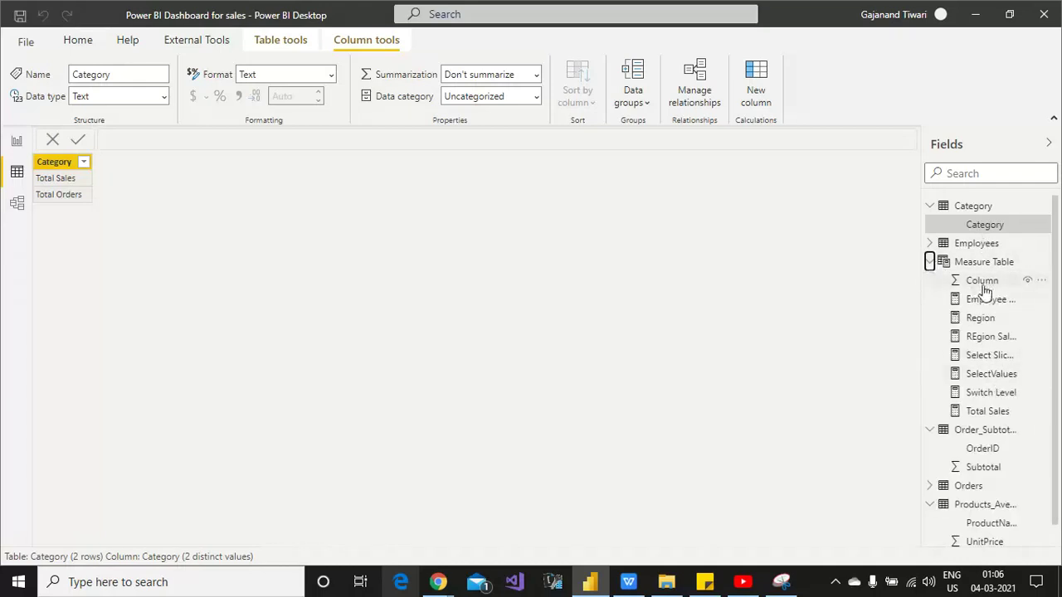
{"action": "left_click", "coordinate": [981, 306]}
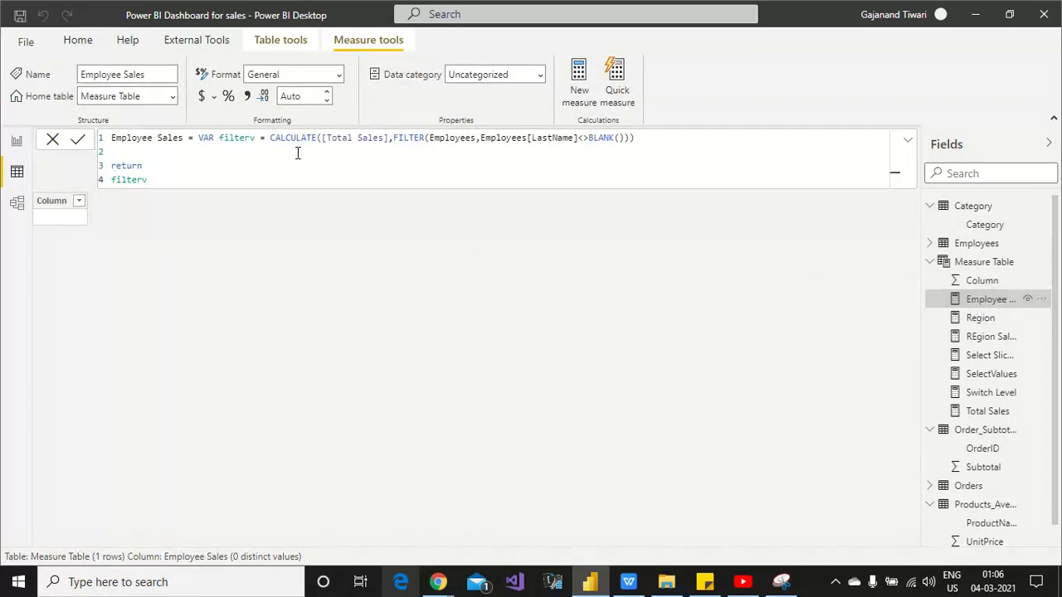
{"action": "left_click", "coordinate": [301, 153]}
{"action": "scroll", "coordinate": [344, 153], "scroll_direction": "up", "scroll_amount": 5}
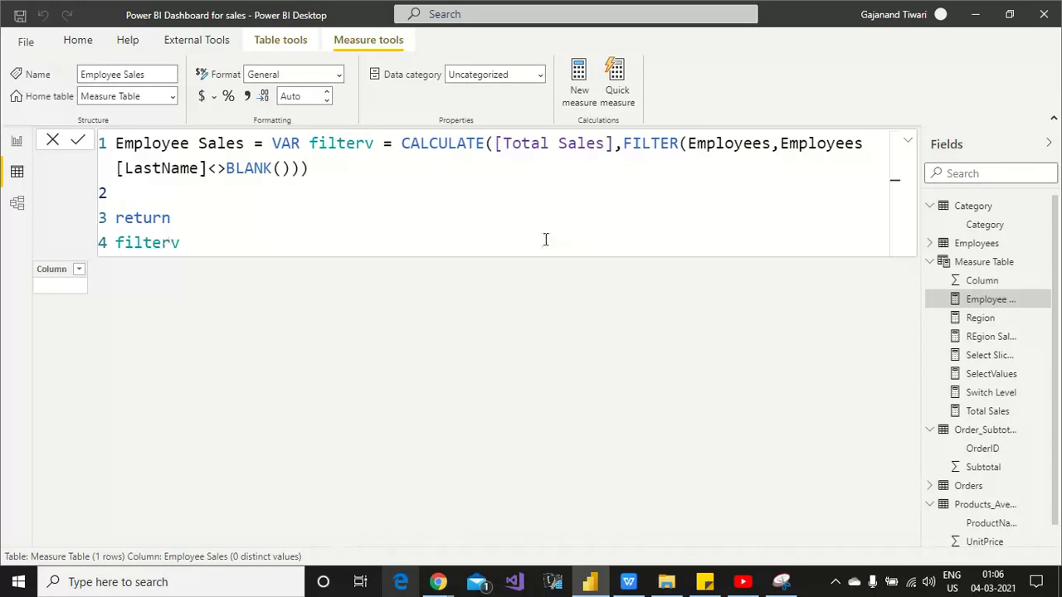
- Review the formulas of the Region, REgion Sales and Select Slicers measures in the Measure Table
{"action": "left_click", "coordinate": [983, 319]}
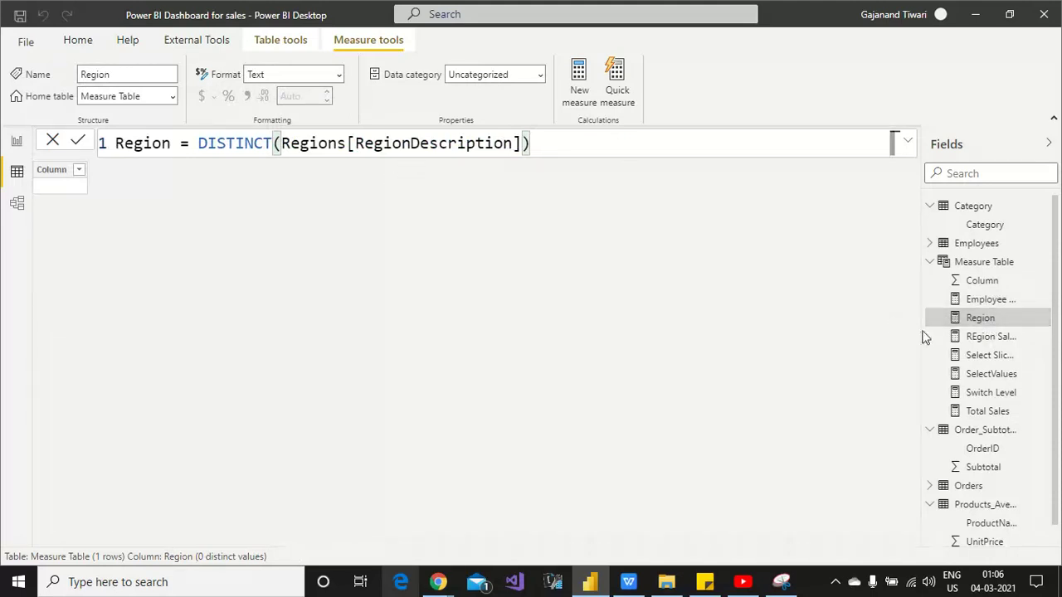
{"action": "left_click", "coordinate": [978, 341]}
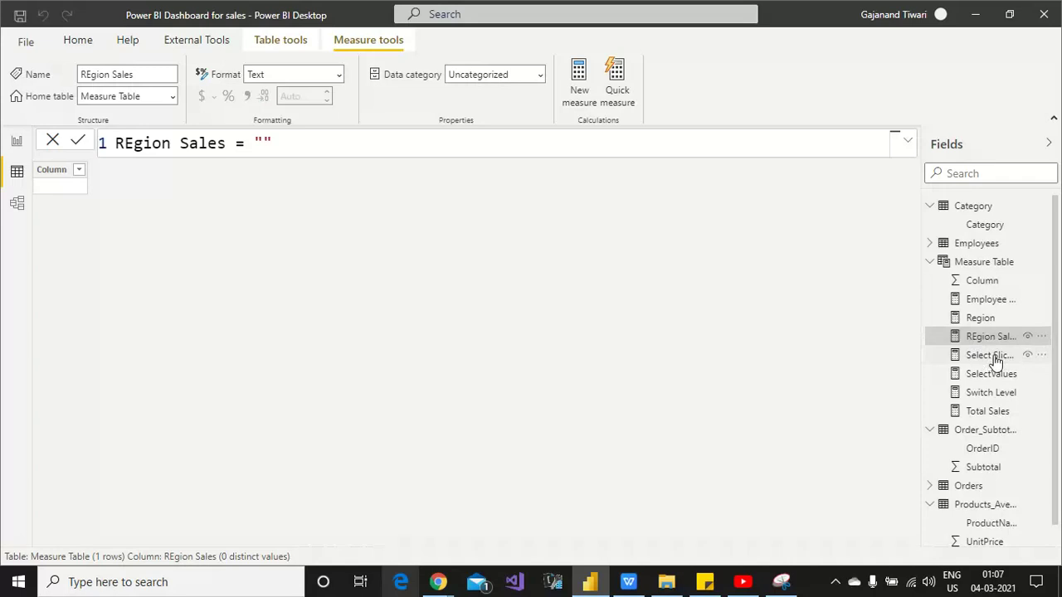
{"action": "left_click", "coordinate": [995, 361]}
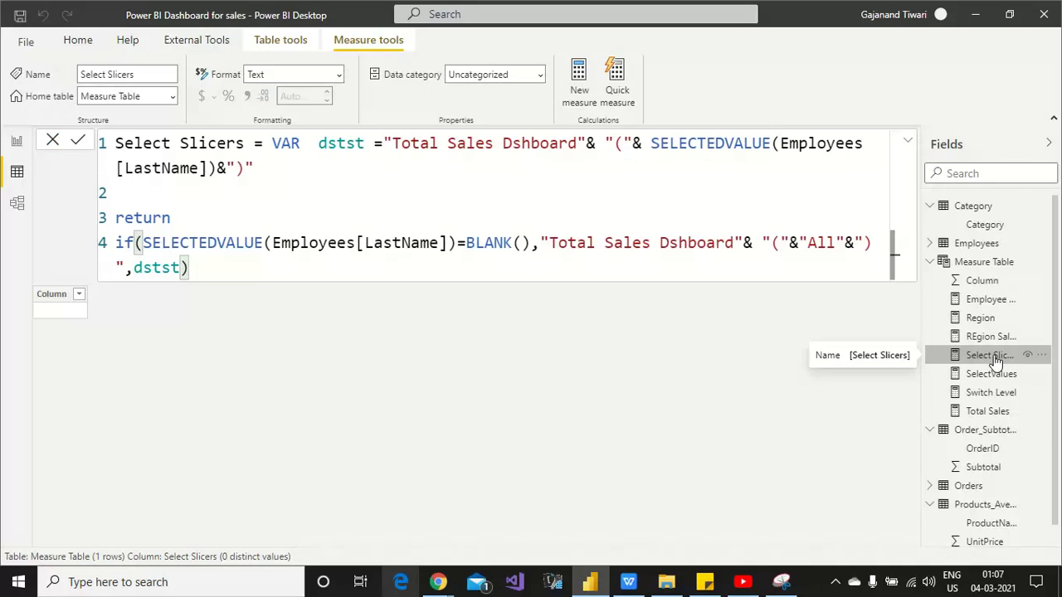
{"action": "left_click", "coordinate": [271, 142]}
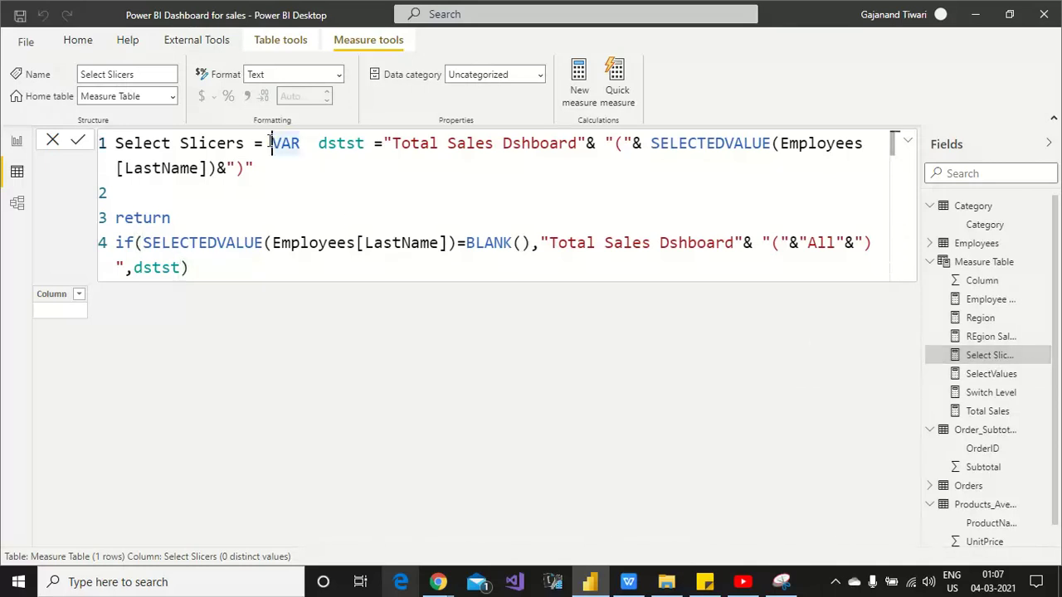
{"action": "key", "text": "shift+Down"}
{"action": "key", "text": "shift+Down"}
{"action": "key", "text": "shift+Down"}
{"action": "key", "text": "shift+Down"}
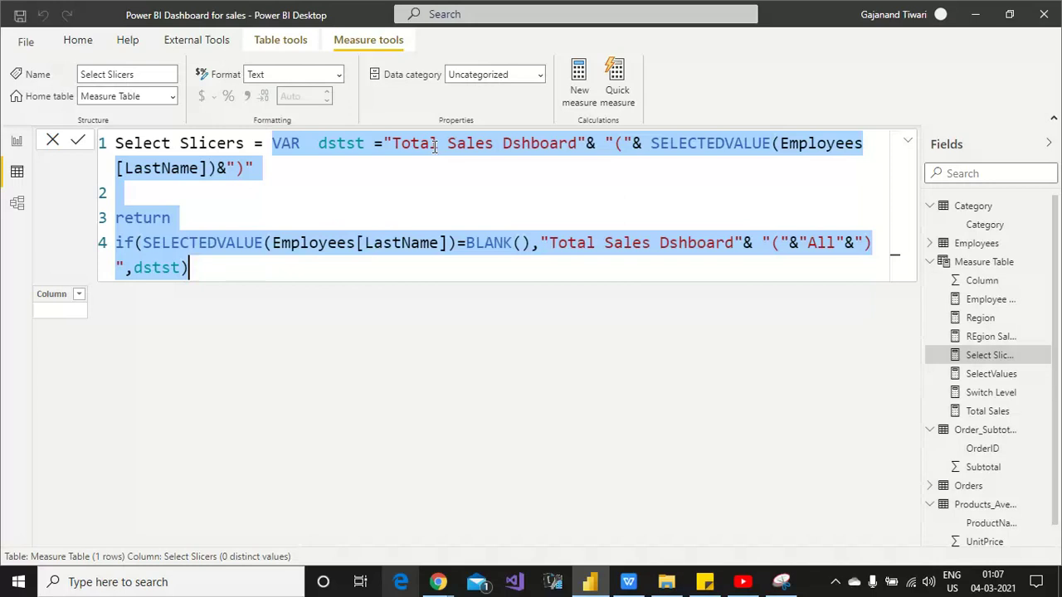
{"action": "left_click", "coordinate": [407, 166]}
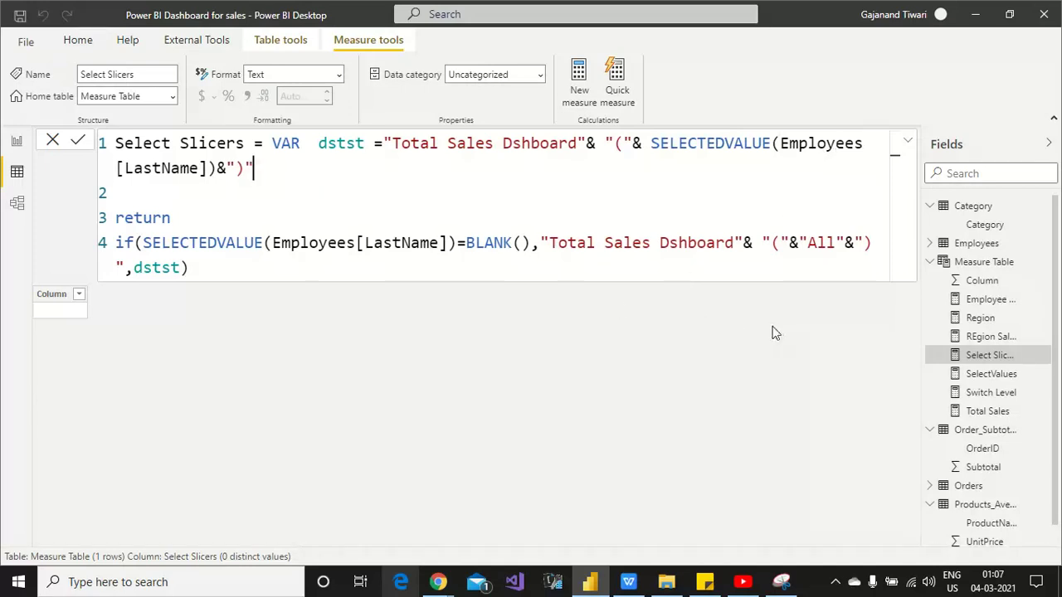
- Examine the Switch Level measure's SWITCH formula together with the Total Sales measure it refers to
{"action": "left_click", "coordinate": [991, 393]}
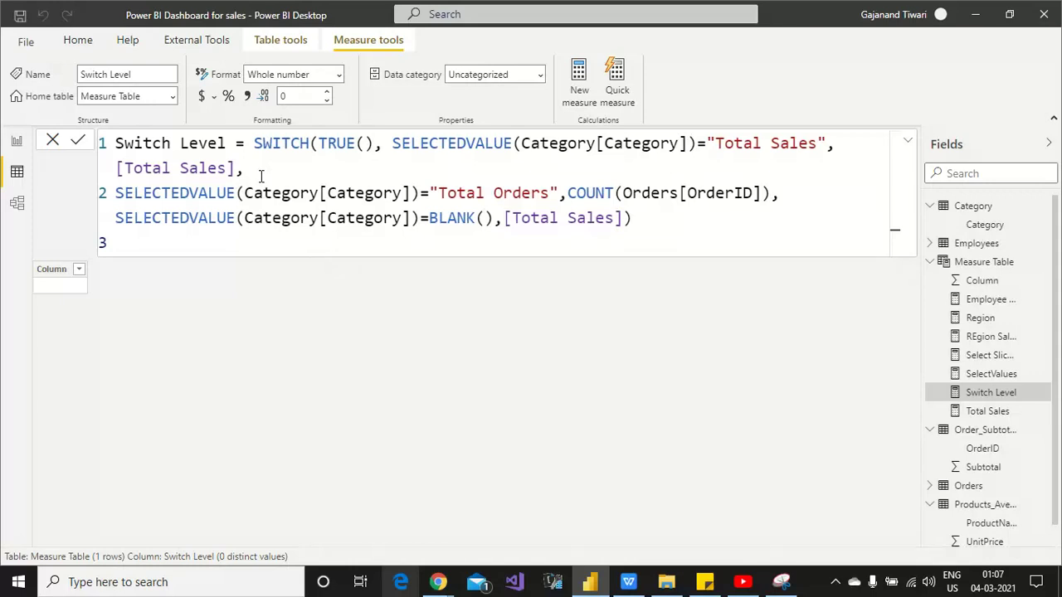
{"action": "left_click", "coordinate": [1003, 415]}
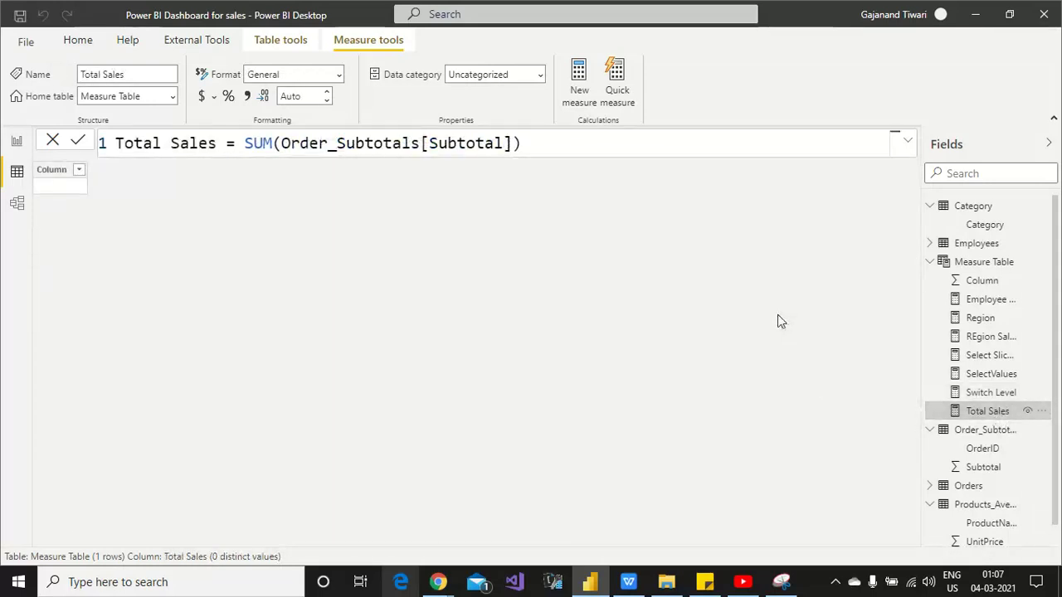
{"action": "left_click", "coordinate": [991, 395]}
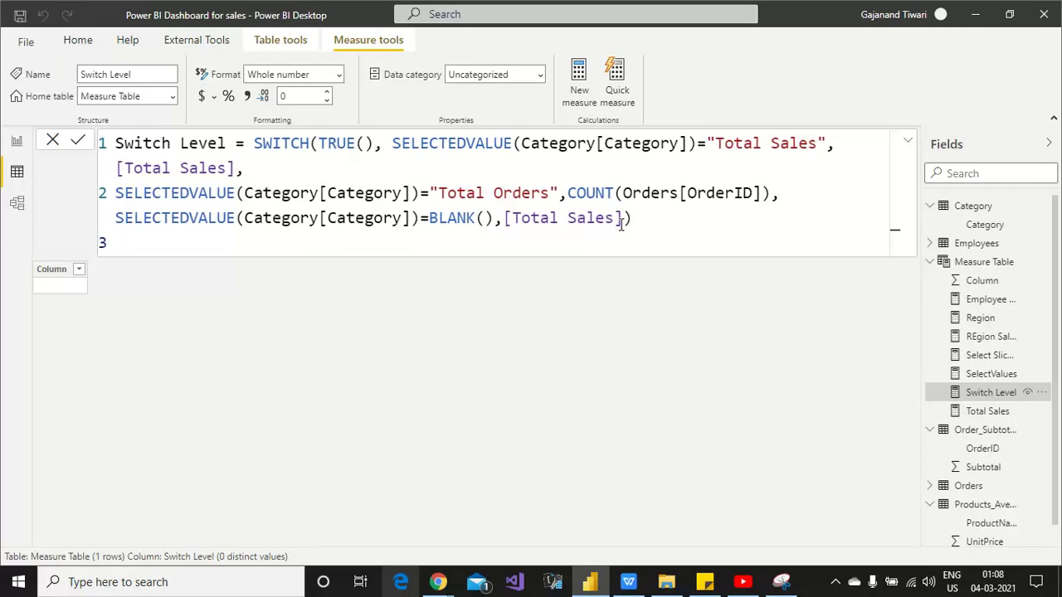
- Return to the report's duplicate page and add a table visual, moved to the middle of the canvas and enlarged
{"action": "left_click", "coordinate": [16, 142]}
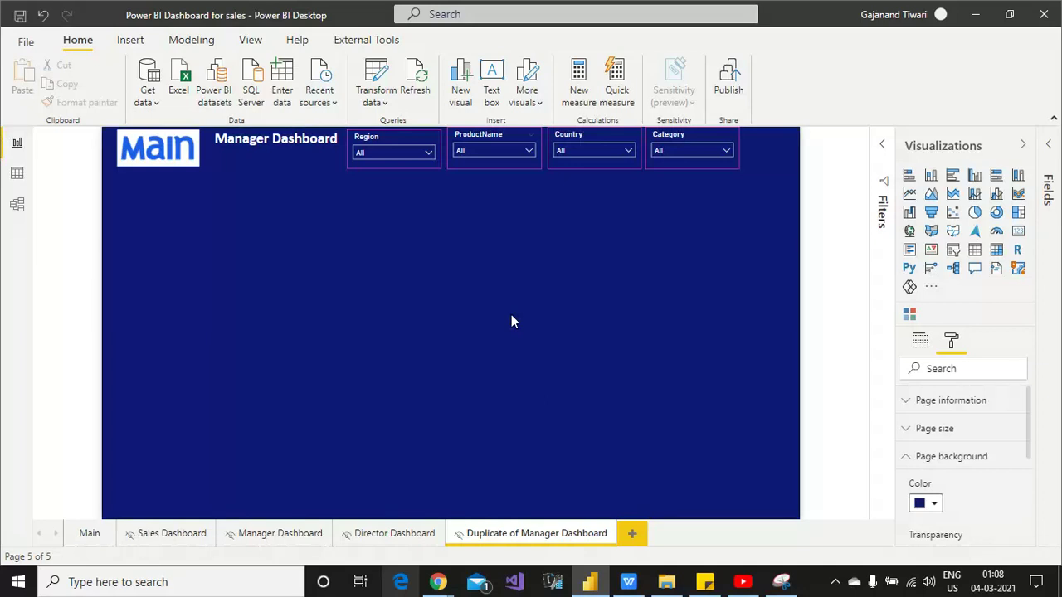
{"action": "left_click", "coordinate": [974, 254]}
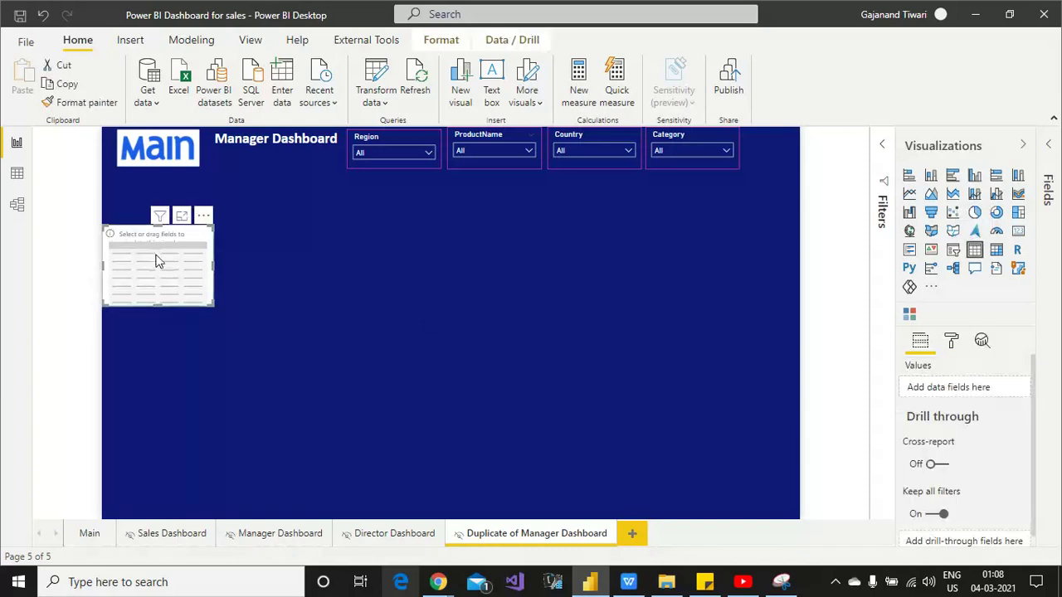
{"action": "left_click_drag", "start_coordinate": [159, 261], "coordinate": [581, 297]}
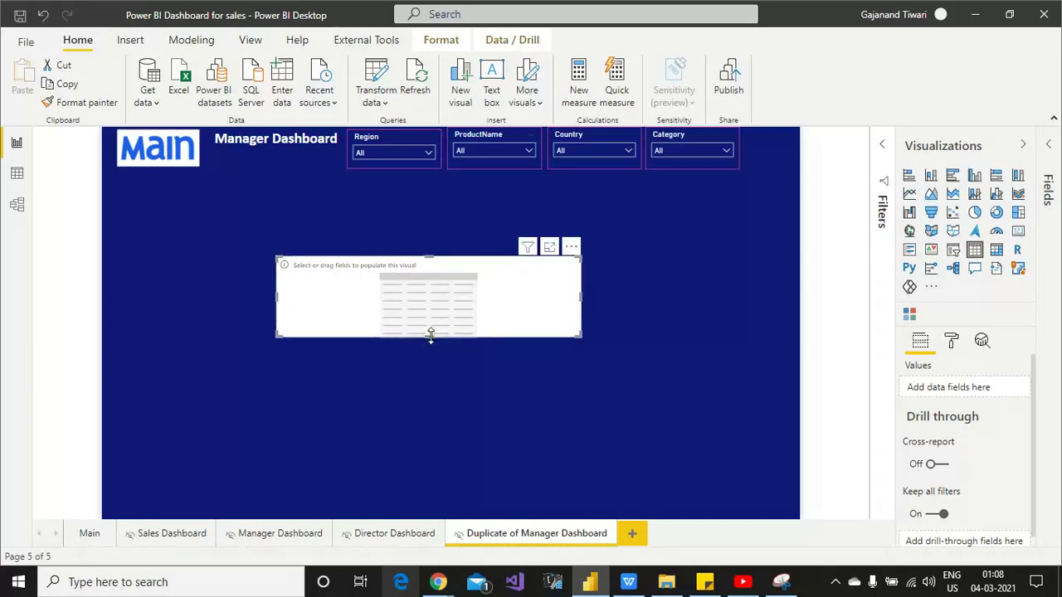
{"action": "left_click_drag", "start_coordinate": [428, 334], "coordinate": [429, 434]}
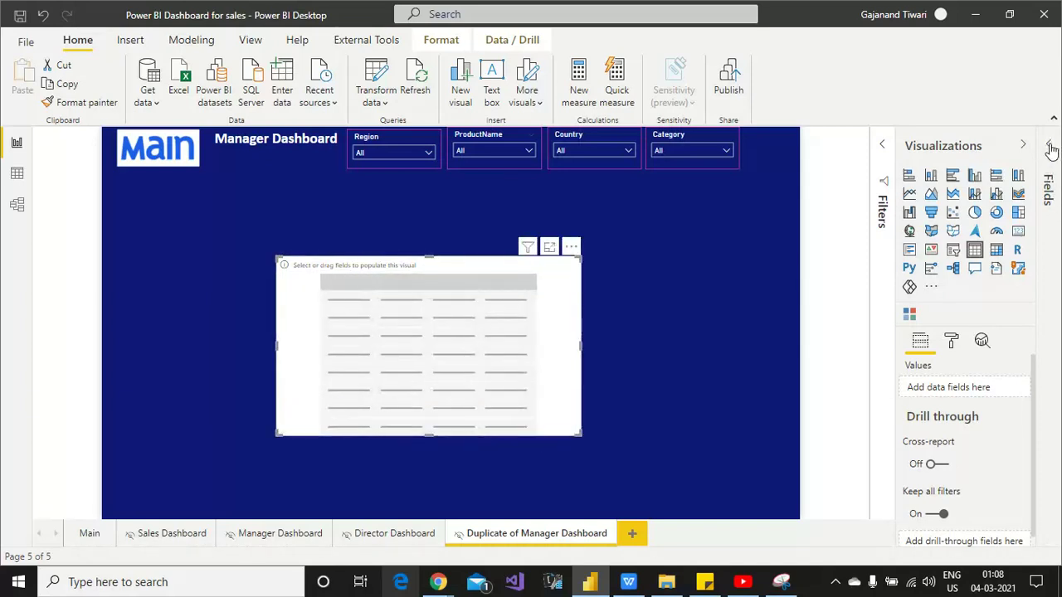
- Add the Switch Level measure from the Measure Table to the new table visual's values
{"action": "left_click", "coordinate": [1050, 147]}
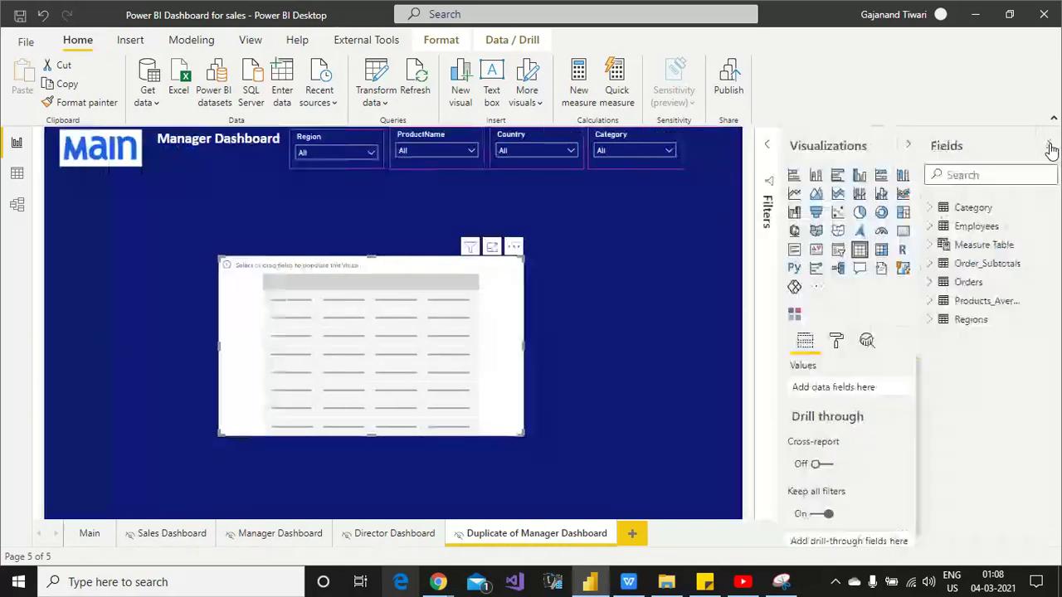
{"action": "left_click", "coordinate": [930, 245]}
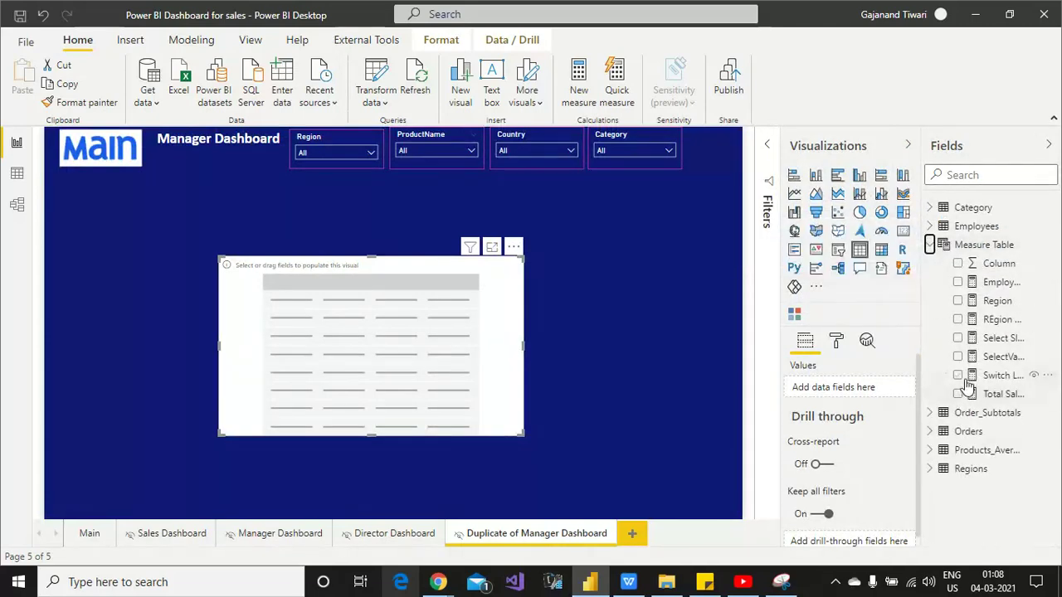
{"action": "left_click", "coordinate": [969, 375]}
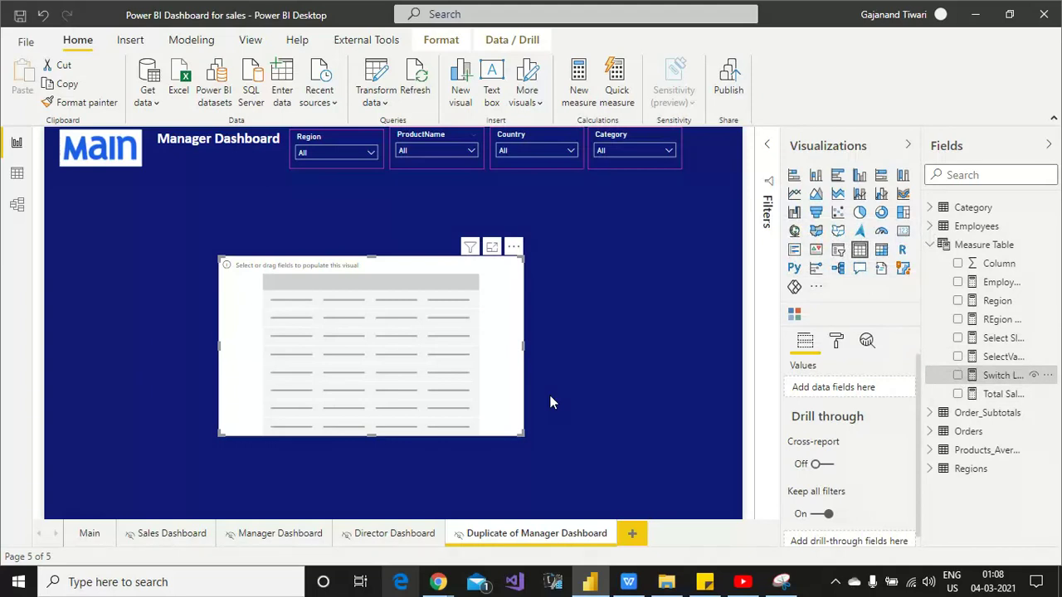
{"action": "left_click", "coordinate": [958, 376]}
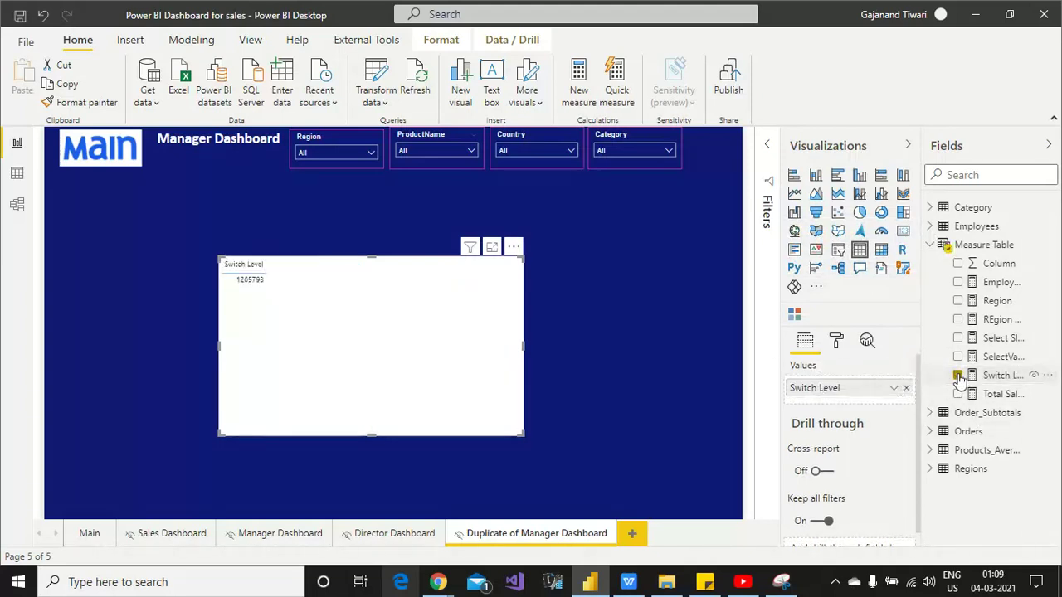
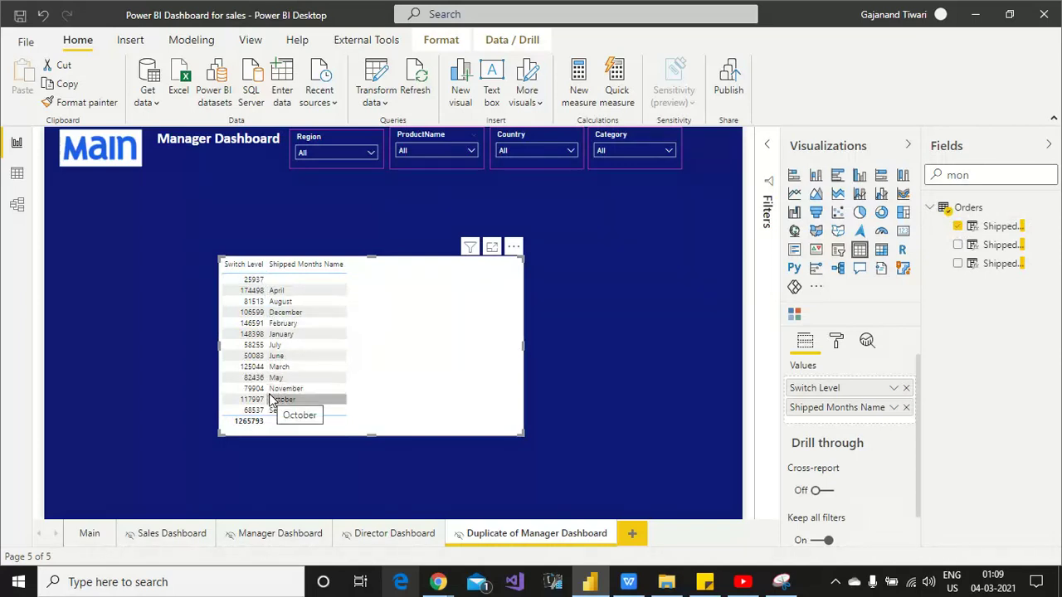
- Filter the page by Total Orders in the Category slicer, trying its last option first
{"action": "left_click", "coordinate": [669, 151]}
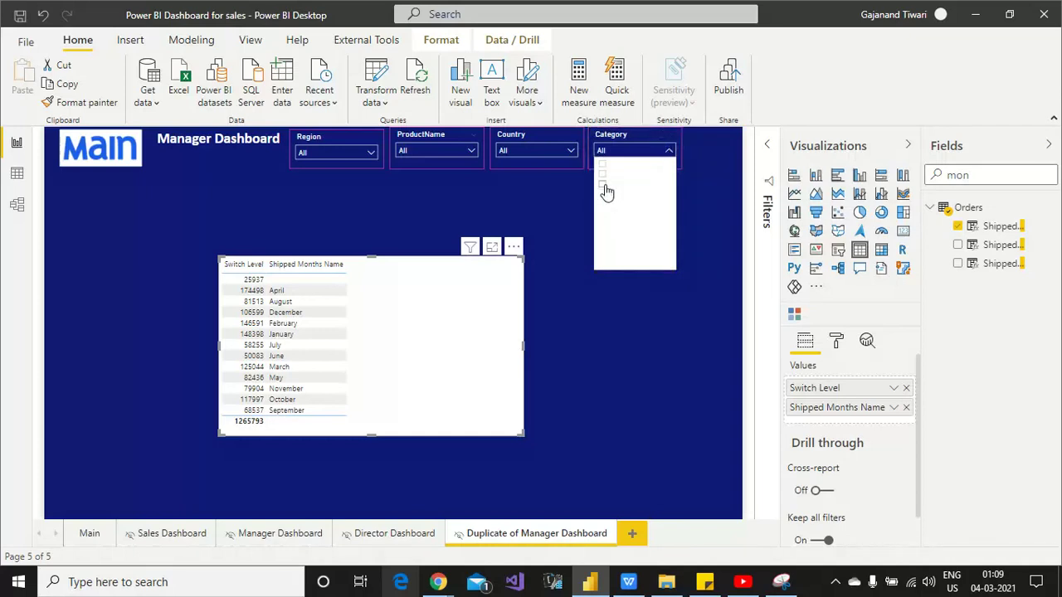
{"action": "left_click", "coordinate": [604, 186]}
{"action": "left_click", "coordinate": [603, 187]}
{"action": "left_click", "coordinate": [605, 177]}
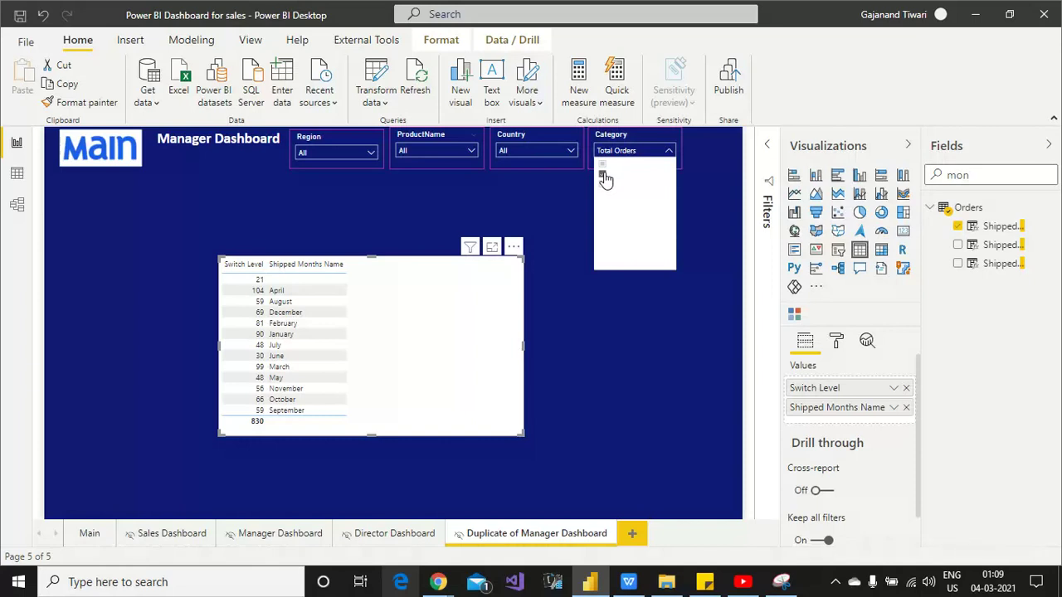
- Set the font color of the Region slicer's items to black
{"action": "left_click", "coordinate": [355, 146]}
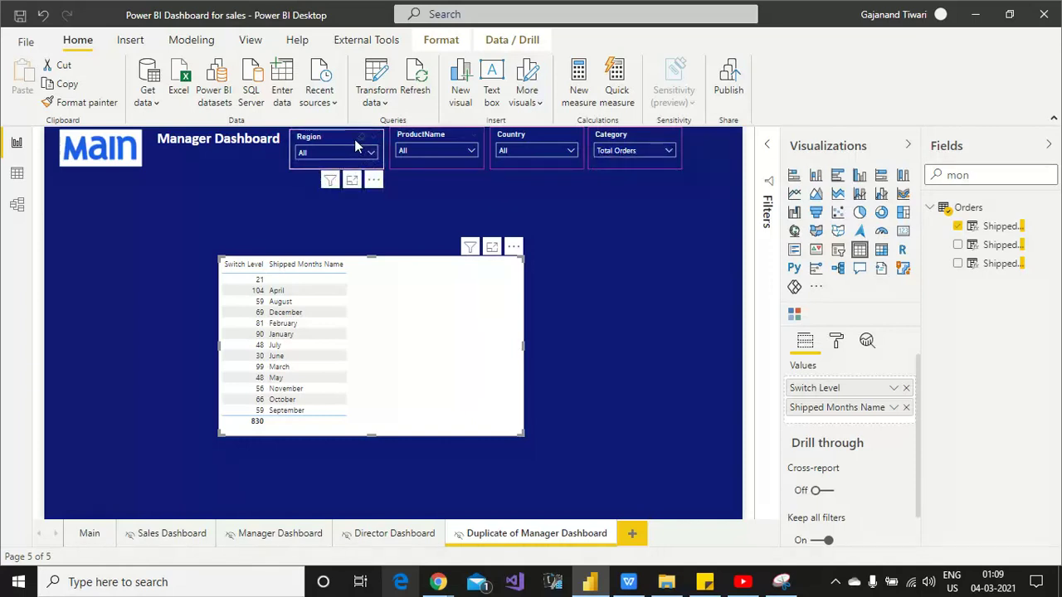
{"action": "left_click", "coordinate": [837, 344]}
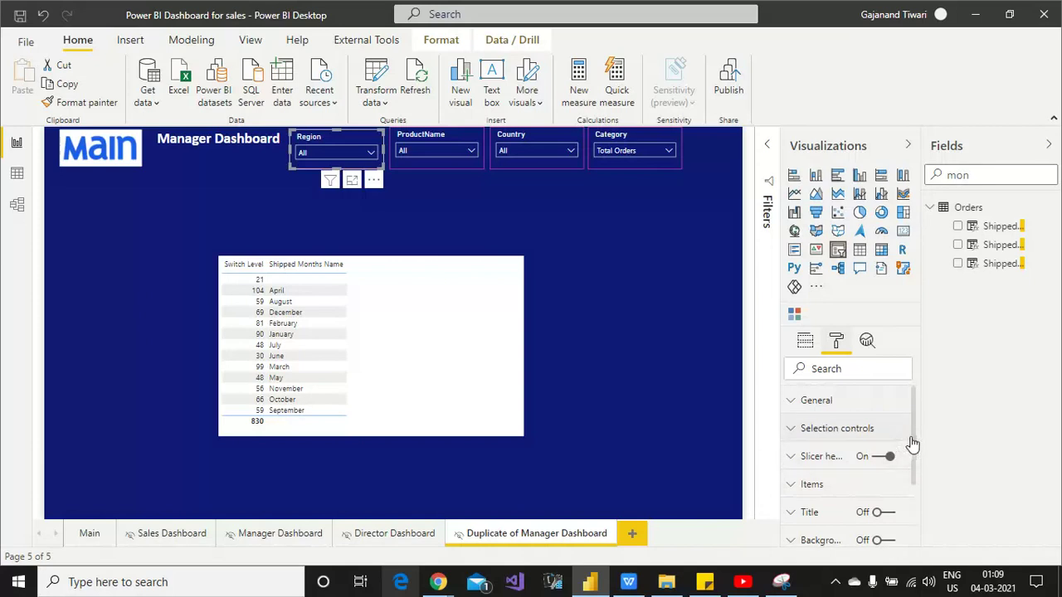
{"action": "left_click_drag", "start_coordinate": [914, 436], "coordinate": [914, 450]}
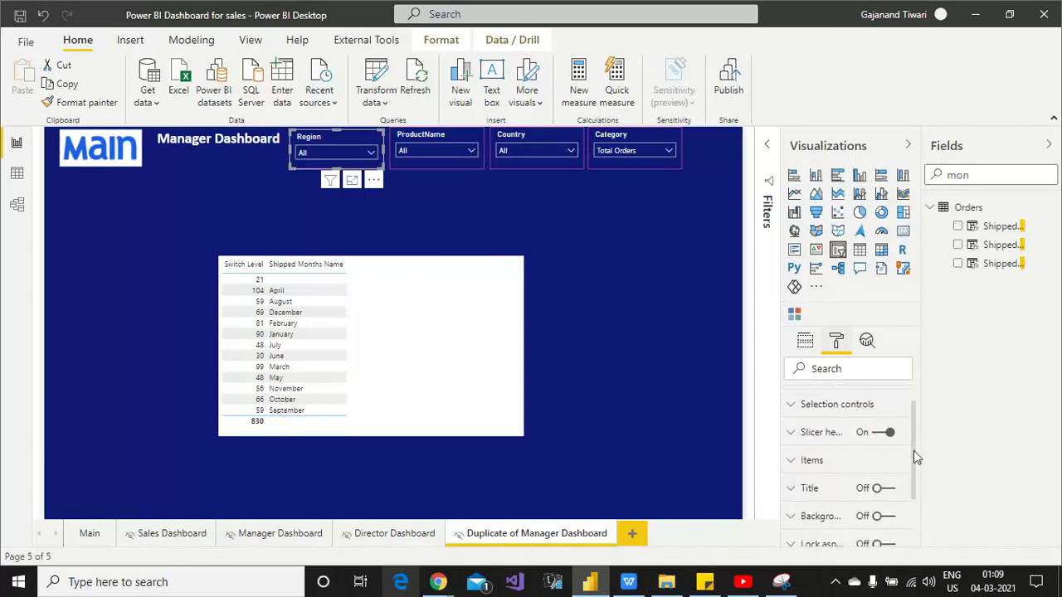
{"action": "left_click", "coordinate": [808, 465]}
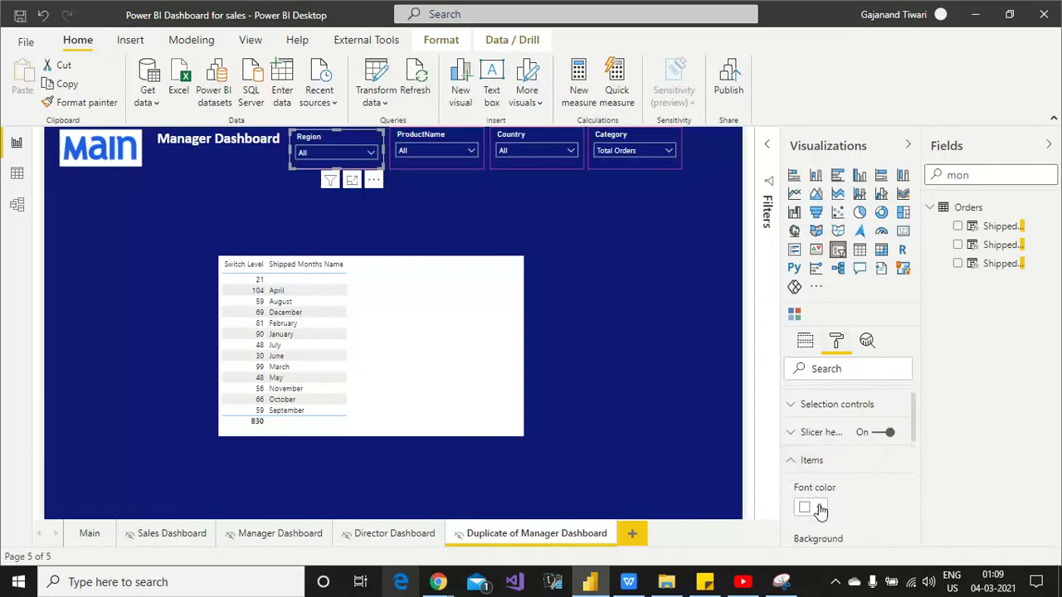
{"action": "left_click", "coordinate": [816, 507]}
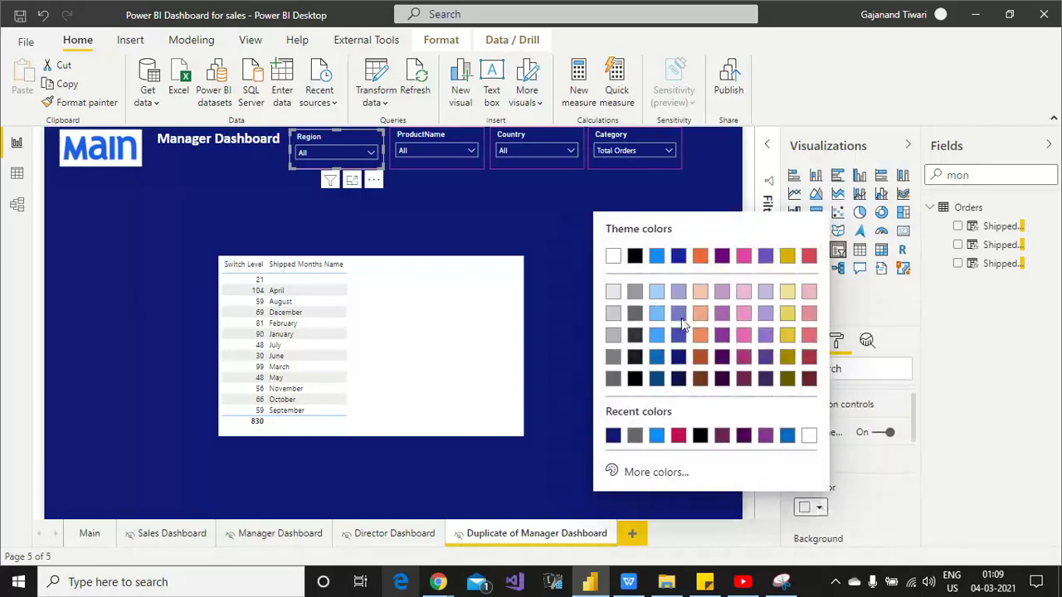
{"action": "left_click", "coordinate": [635, 257]}
- Set the font color of the ProductName slicer's items to black
{"action": "left_click", "coordinate": [471, 152]}
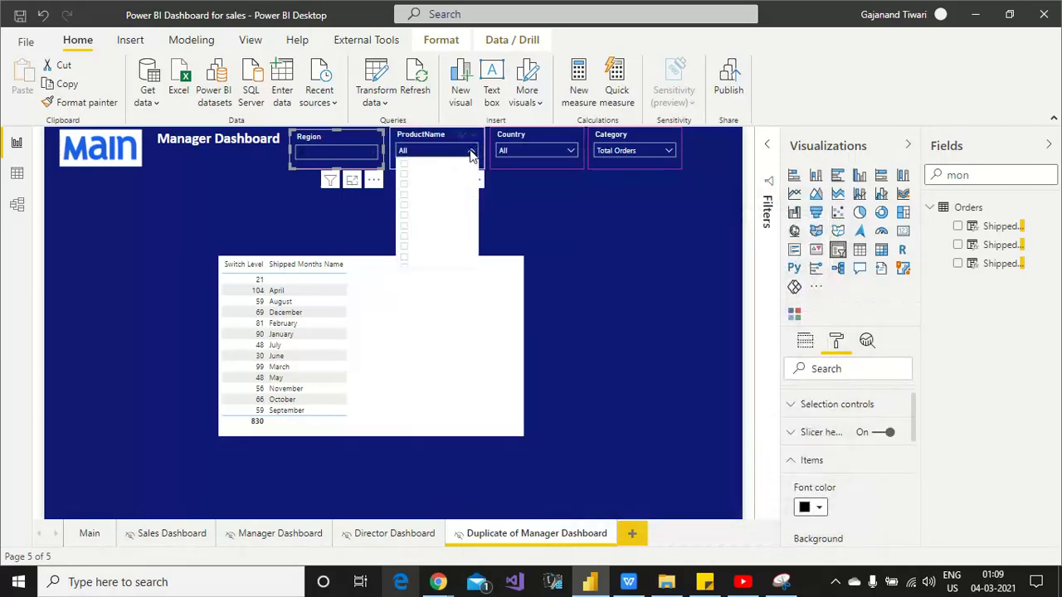
{"action": "left_click", "coordinate": [453, 133]}
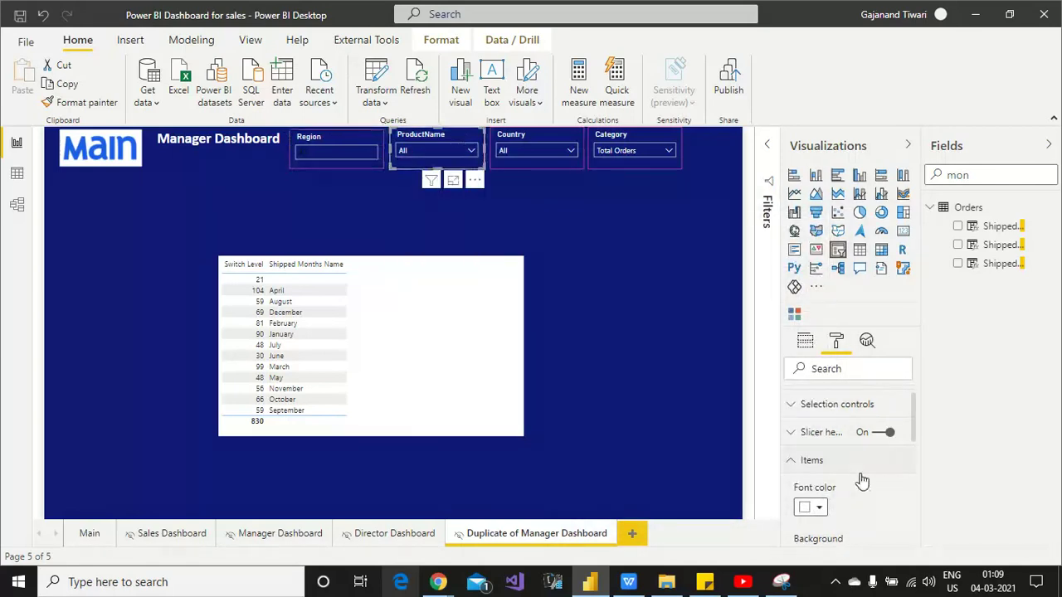
{"action": "left_click", "coordinate": [811, 509]}
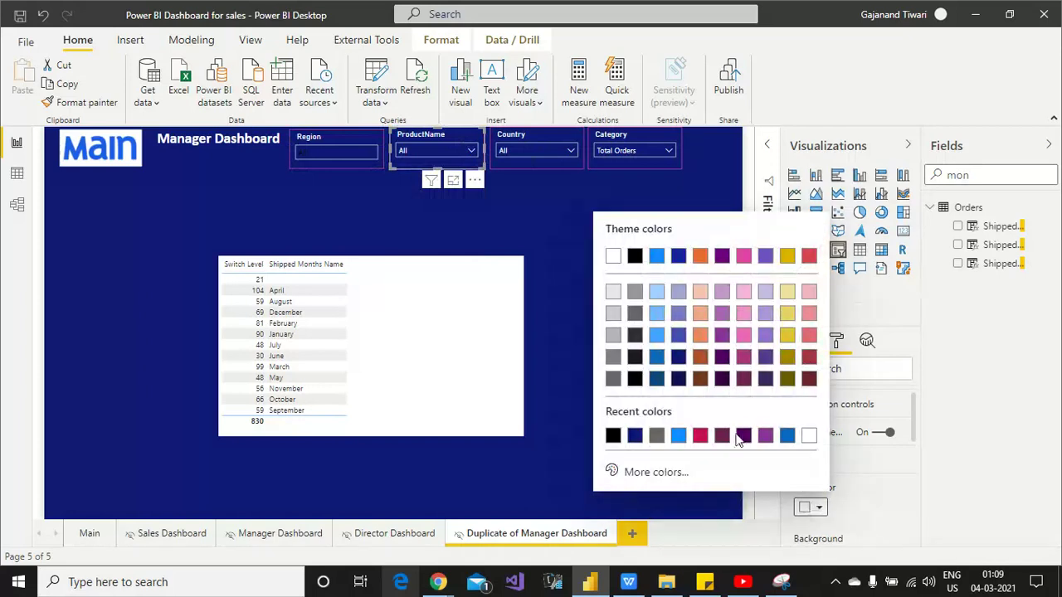
{"action": "left_click", "coordinate": [634, 257]}
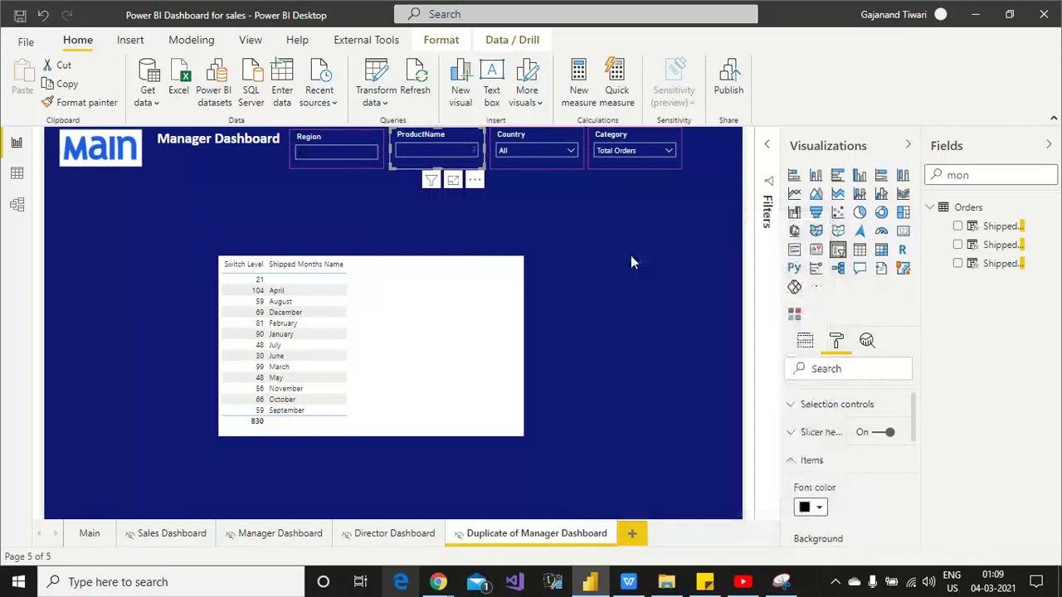
- Set the item font color of the Country and Category slicers to black
{"action": "left_click", "coordinate": [552, 143]}
{"action": "left_click", "coordinate": [821, 507]}
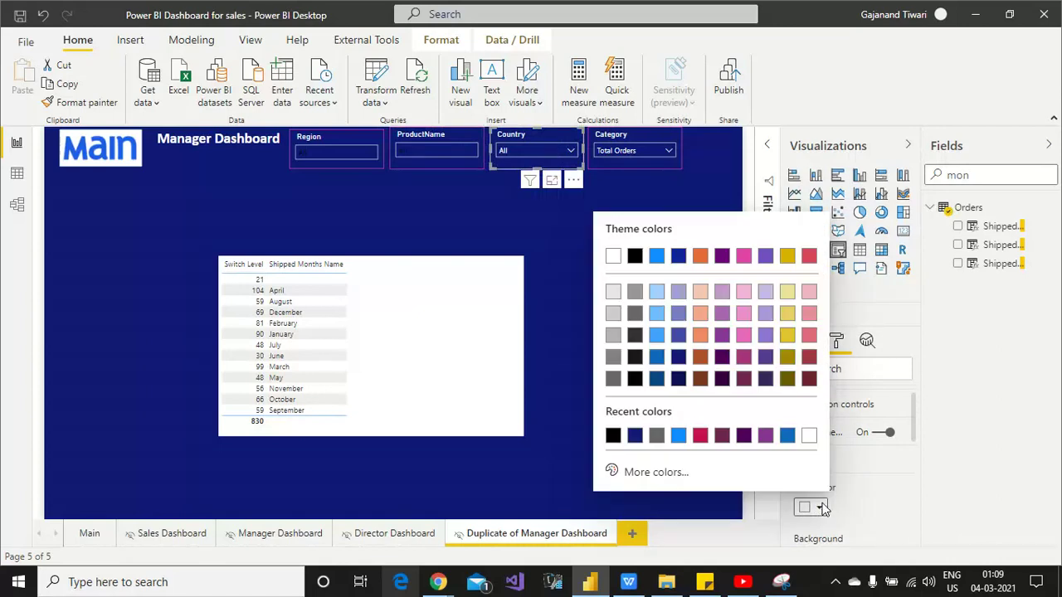
{"action": "left_click", "coordinate": [634, 257]}
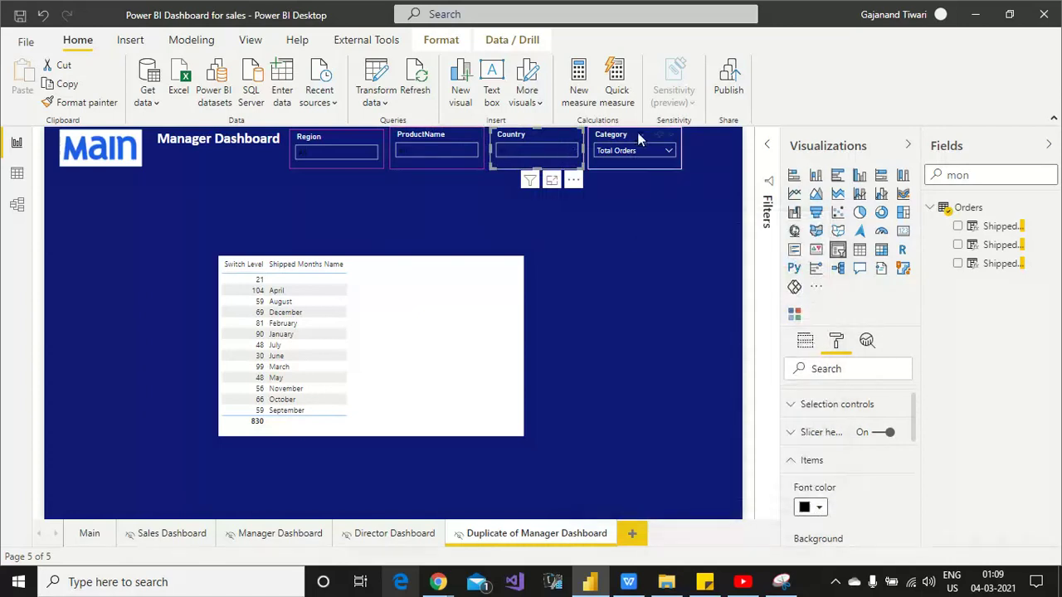
{"action": "left_click", "coordinate": [638, 160]}
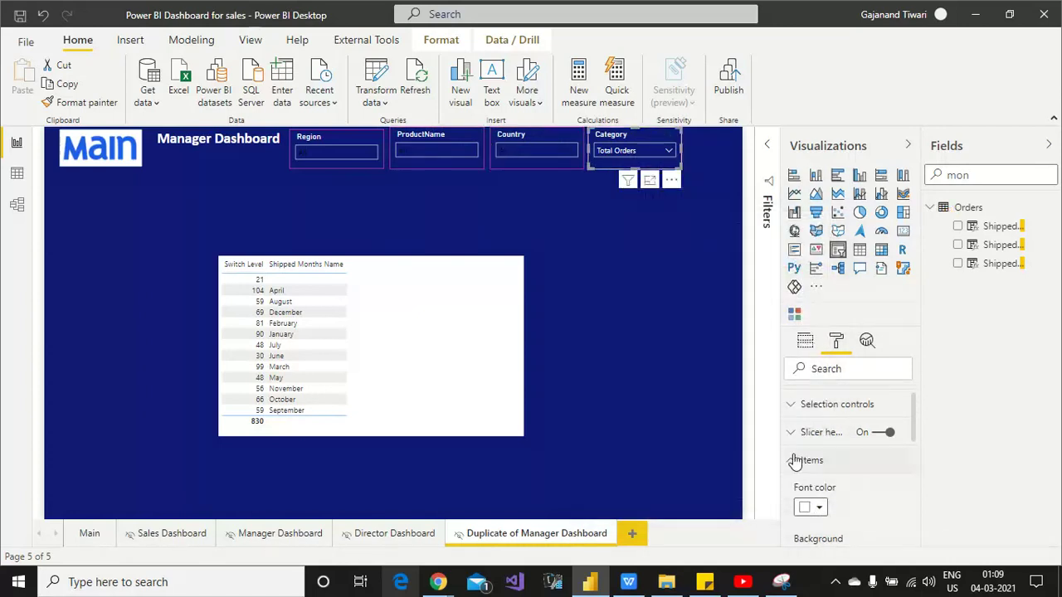
{"action": "left_click", "coordinate": [820, 507]}
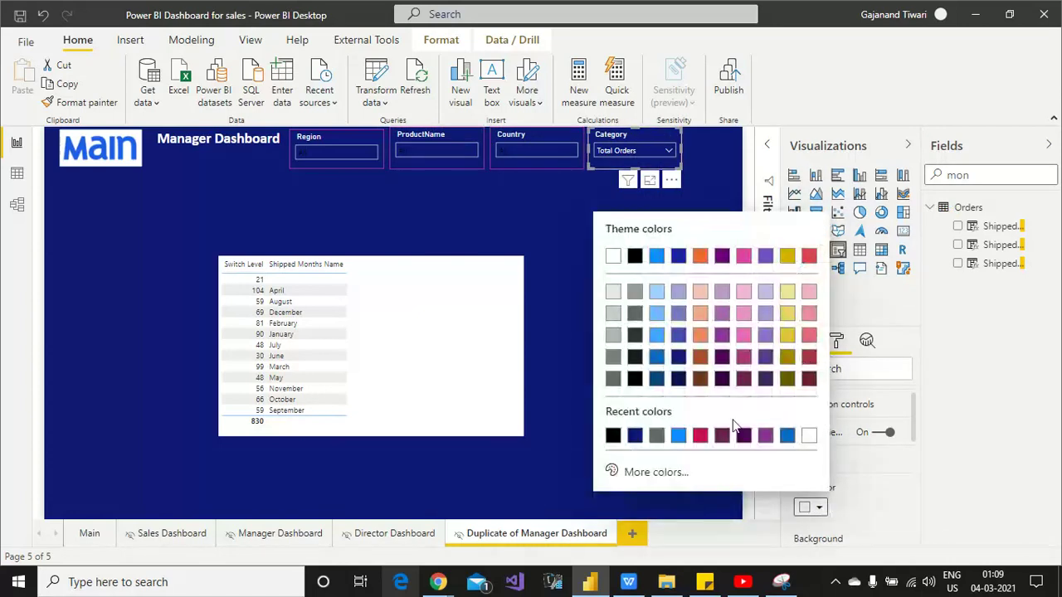
{"action": "left_click", "coordinate": [635, 256]}
- Check the ProductName and Region slicer lists, and test the Country slicer with Austria and Belgium before clearing it
{"action": "left_click", "coordinate": [441, 153]}
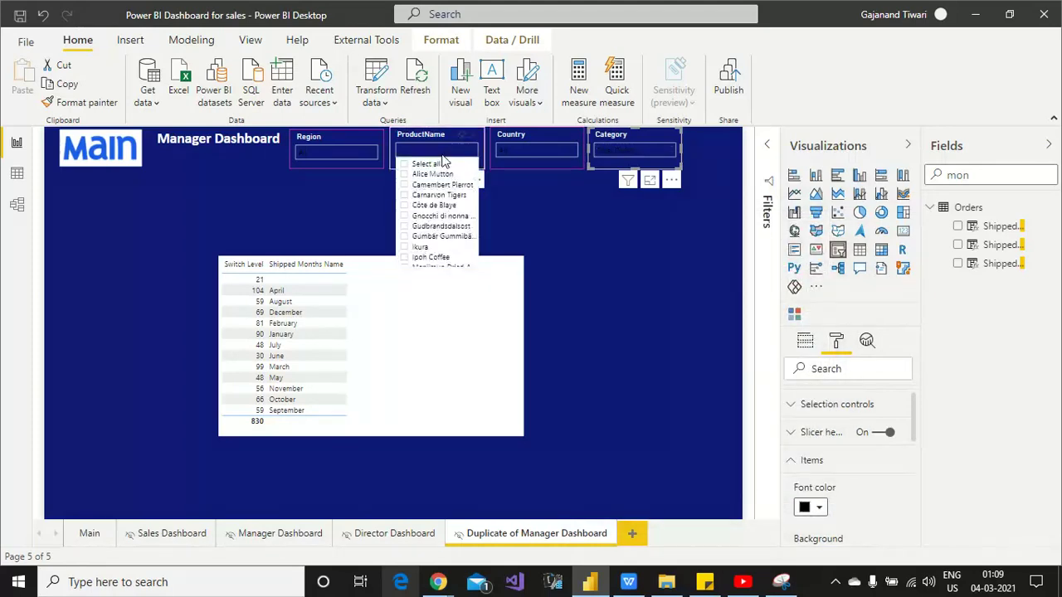
{"action": "left_click", "coordinate": [342, 150]}
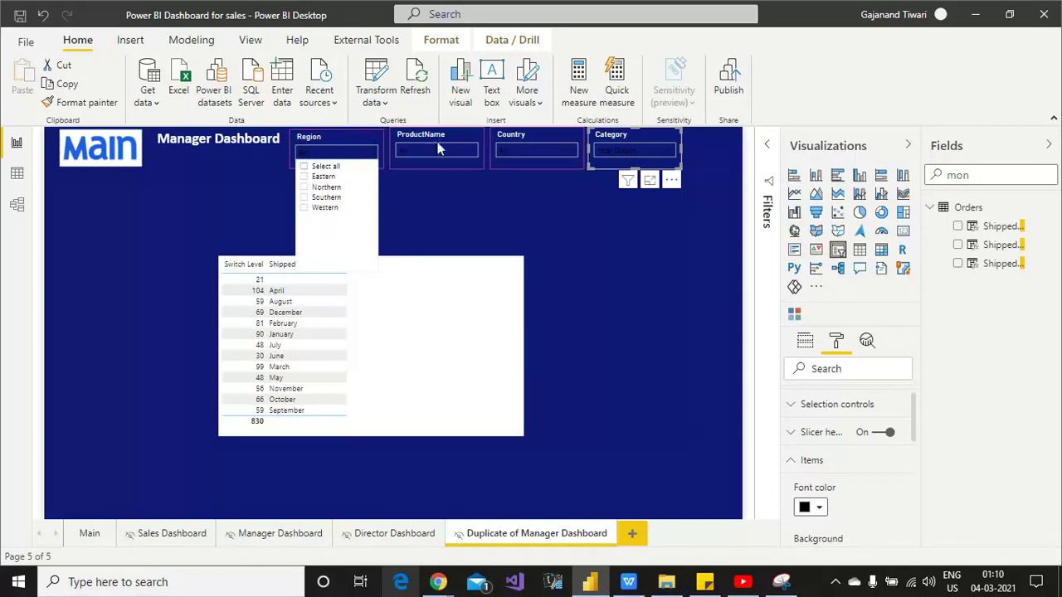
{"action": "left_click", "coordinate": [535, 147]}
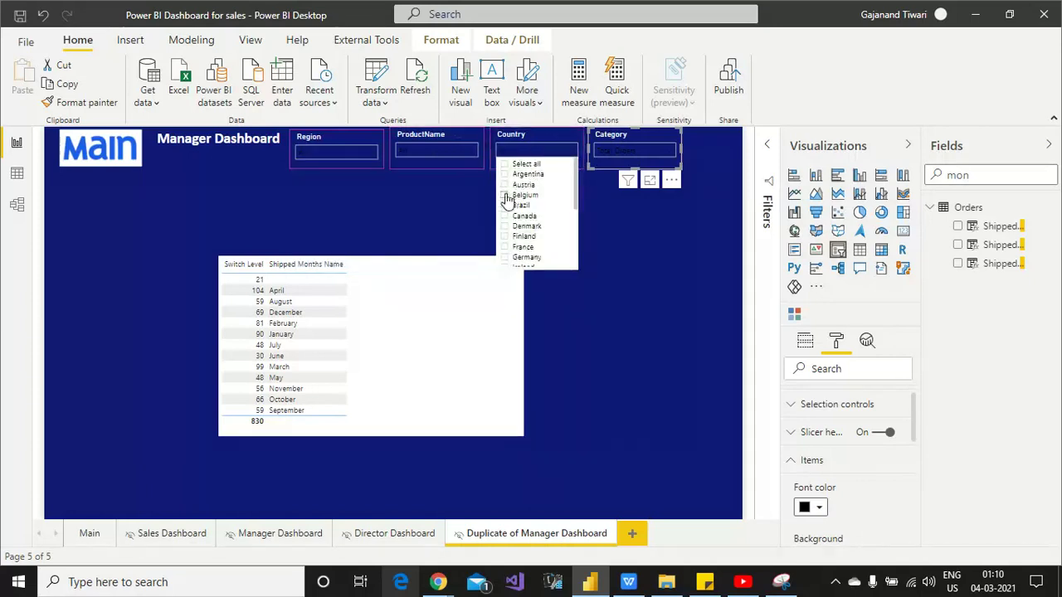
{"action": "left_click", "coordinate": [505, 185]}
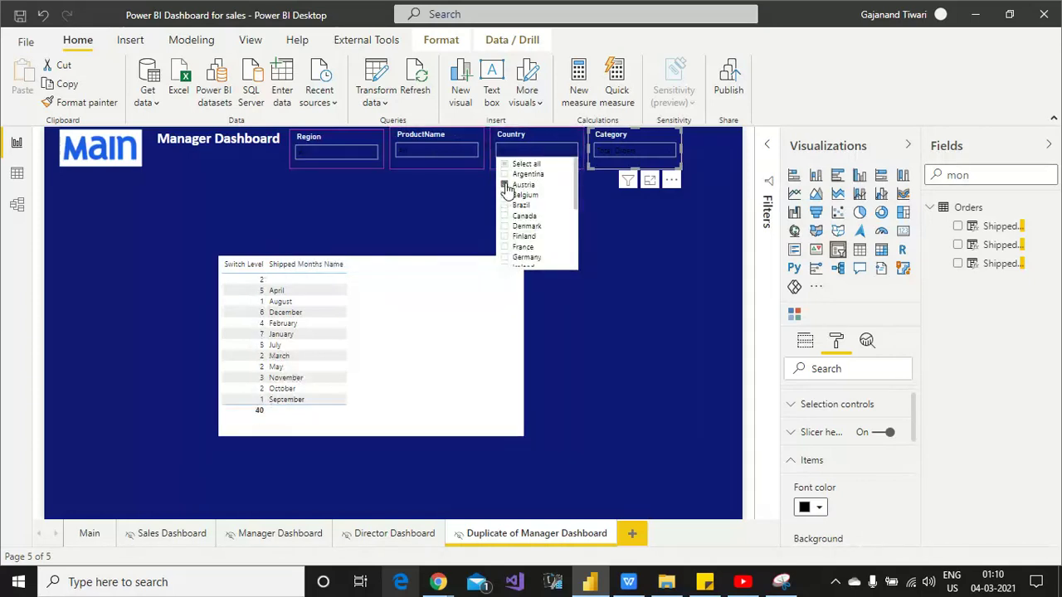
{"action": "left_click", "coordinate": [506, 196]}
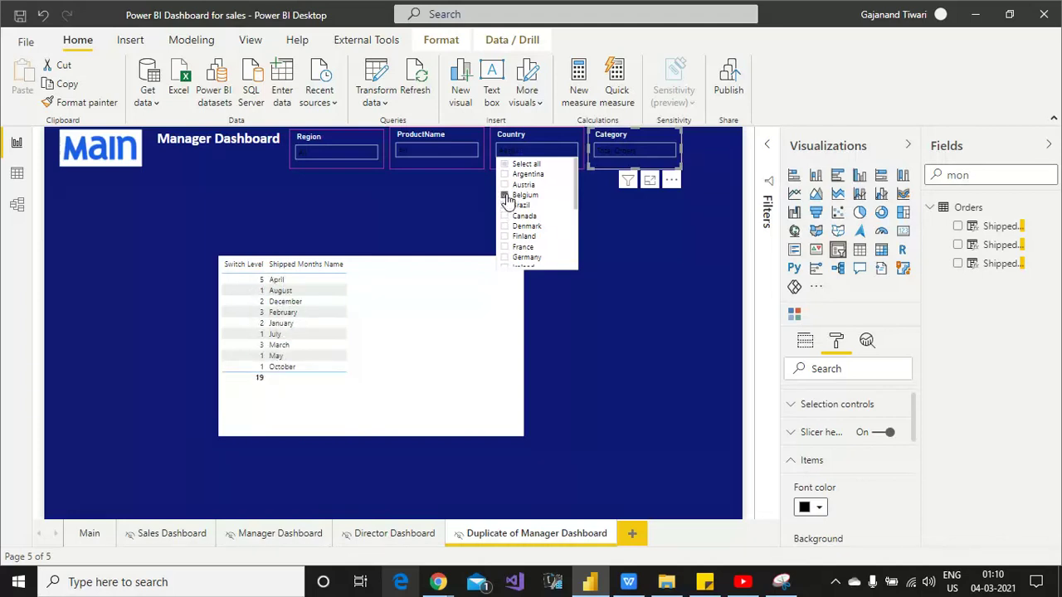
{"action": "left_click", "coordinate": [505, 195]}
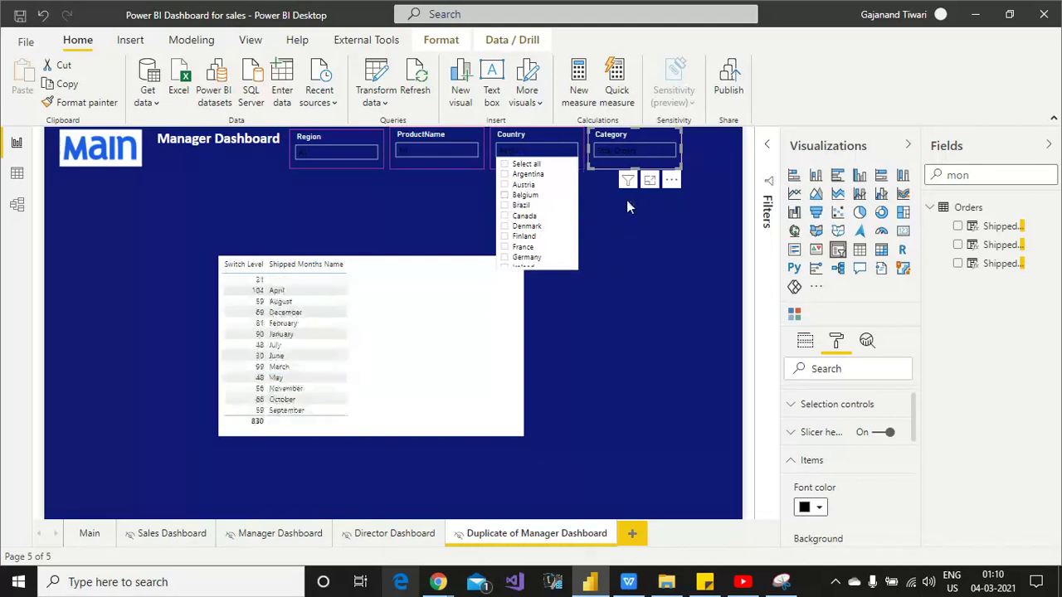
- Switch the Category slicer's selection from Total Orders to Total Sales and close its list
{"action": "left_click", "coordinate": [668, 158]}
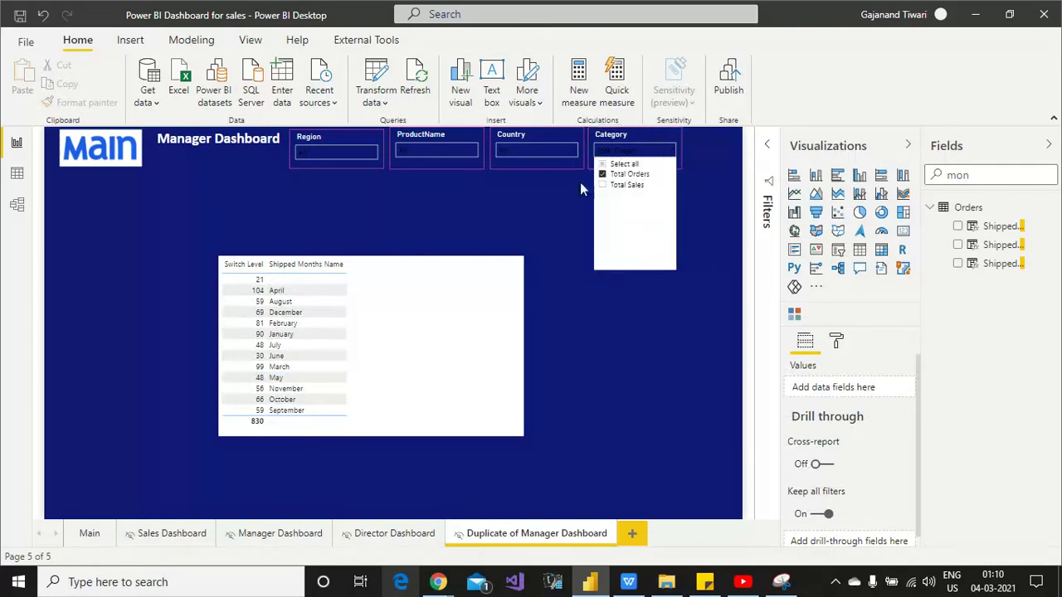
{"action": "left_click", "coordinate": [604, 185]}
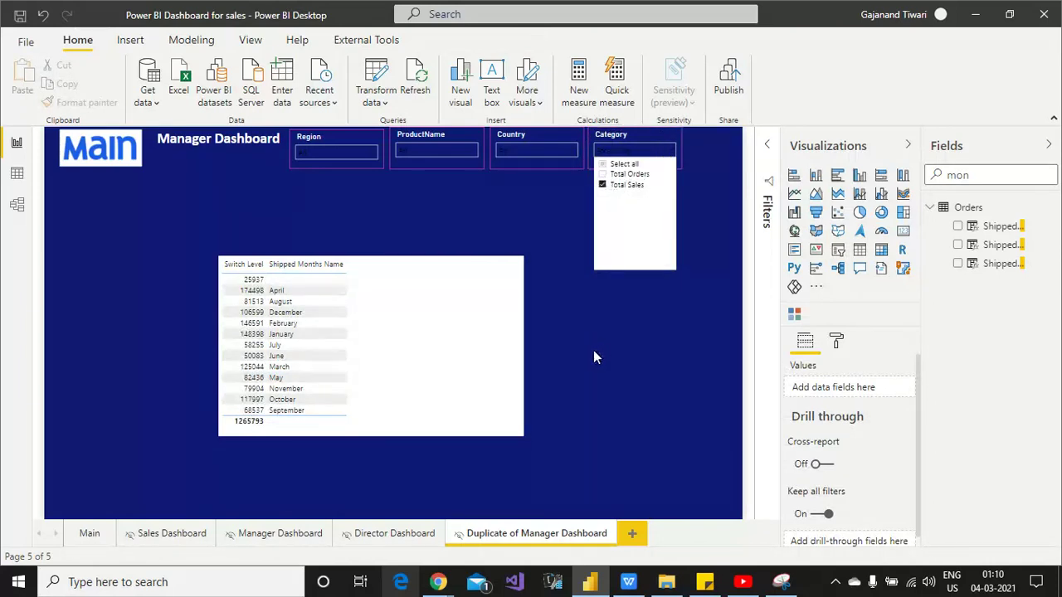
{"action": "left_click", "coordinate": [463, 386]}
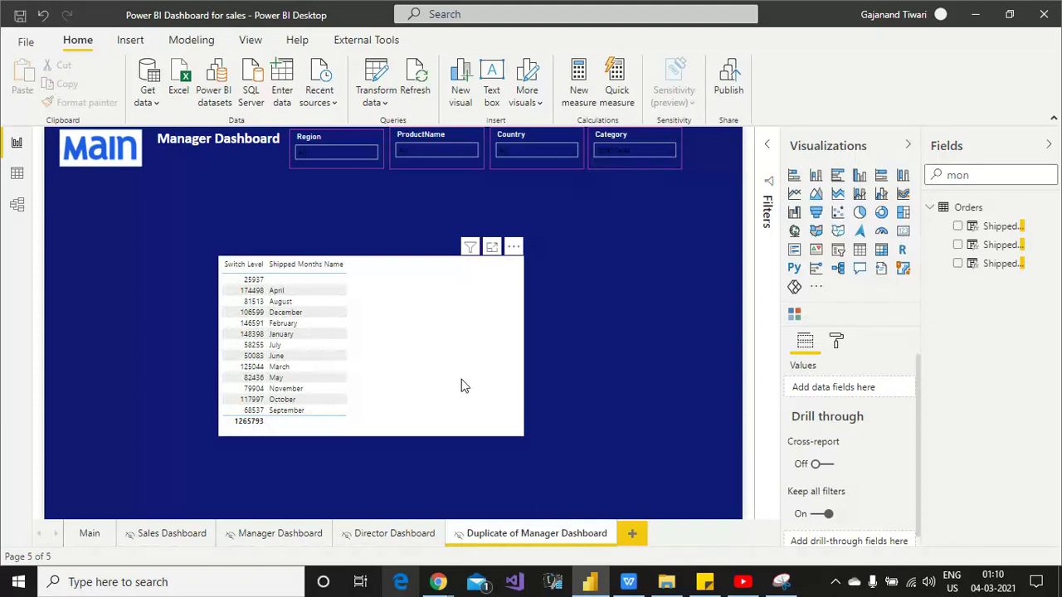
- Replace Shipped Months Name with Shipped MonthsYears in the table visual and convert it to a stacked column chart
{"action": "left_click", "coordinate": [463, 386]}
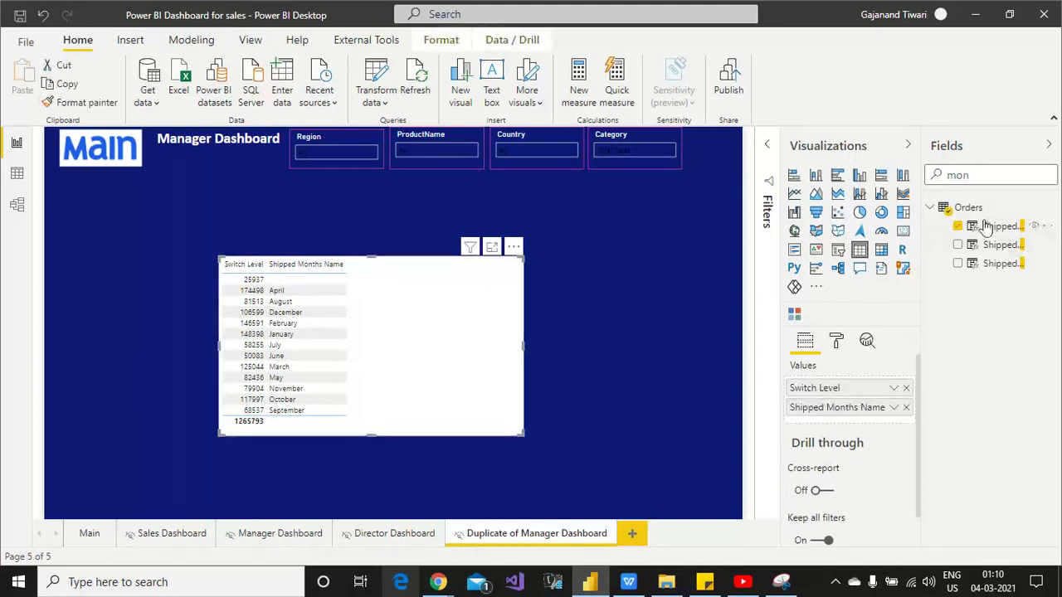
{"action": "left_click", "coordinate": [959, 226]}
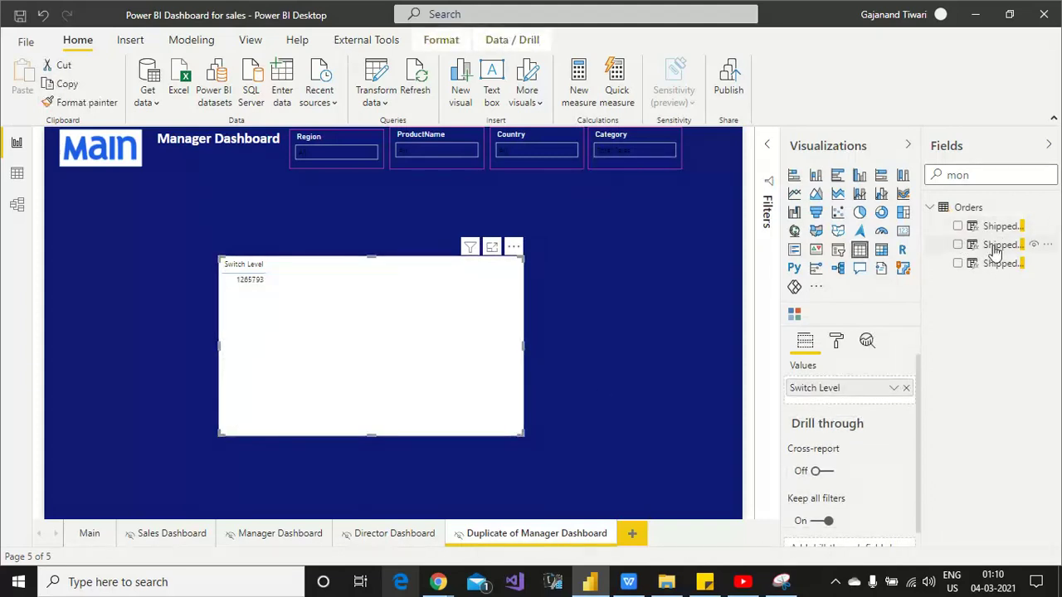
{"action": "left_click", "coordinate": [958, 264]}
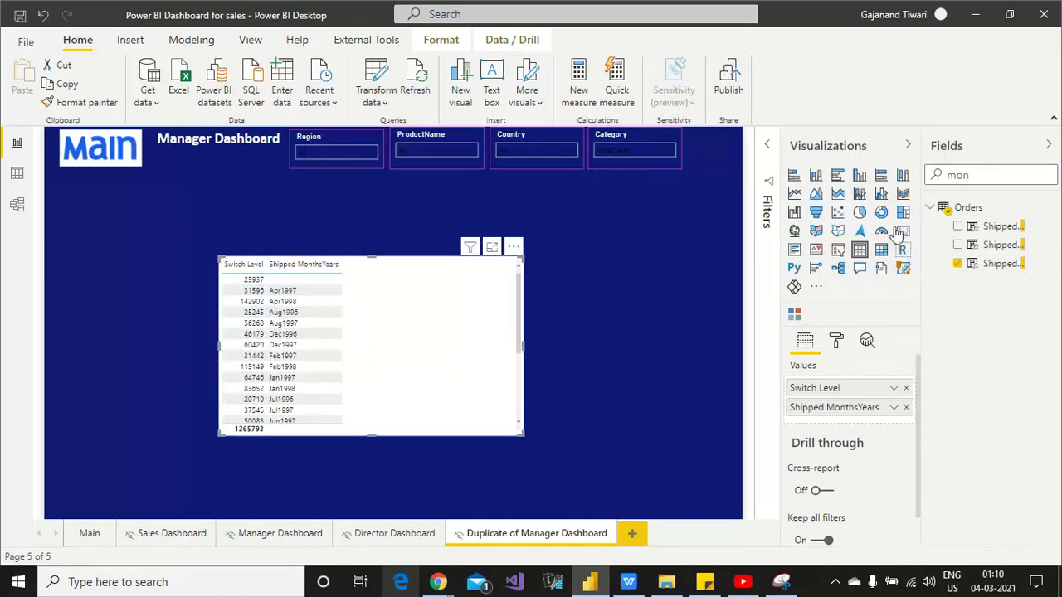
{"action": "left_click", "coordinate": [860, 176]}
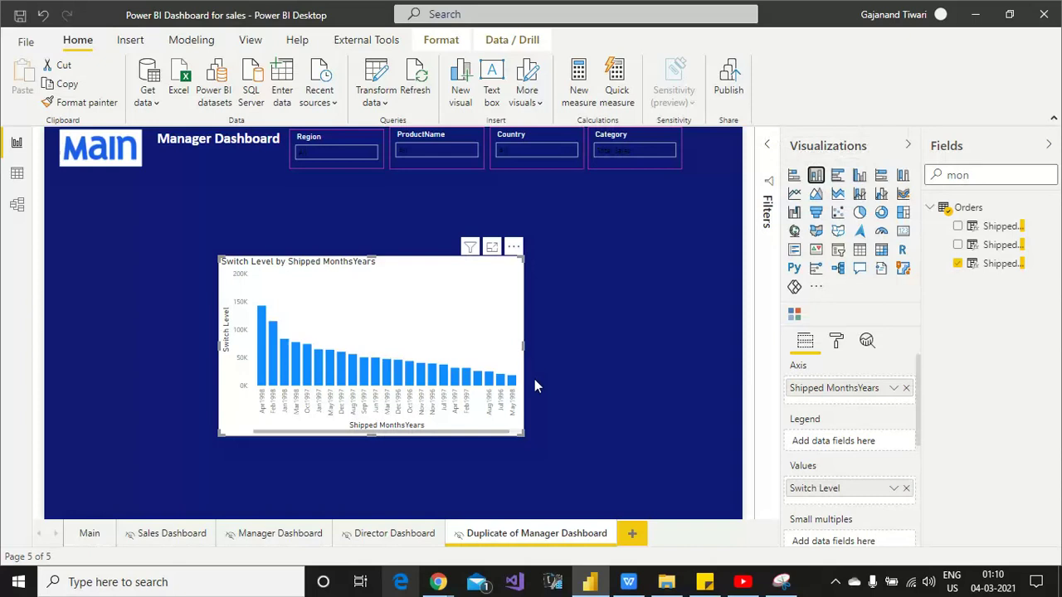
- Widen the column chart to nearly the canvas's right edge and move it slightly up and right, beneath the slicers
{"action": "left_click_drag", "start_coordinate": [543, 346], "coordinate": [702, 333]}
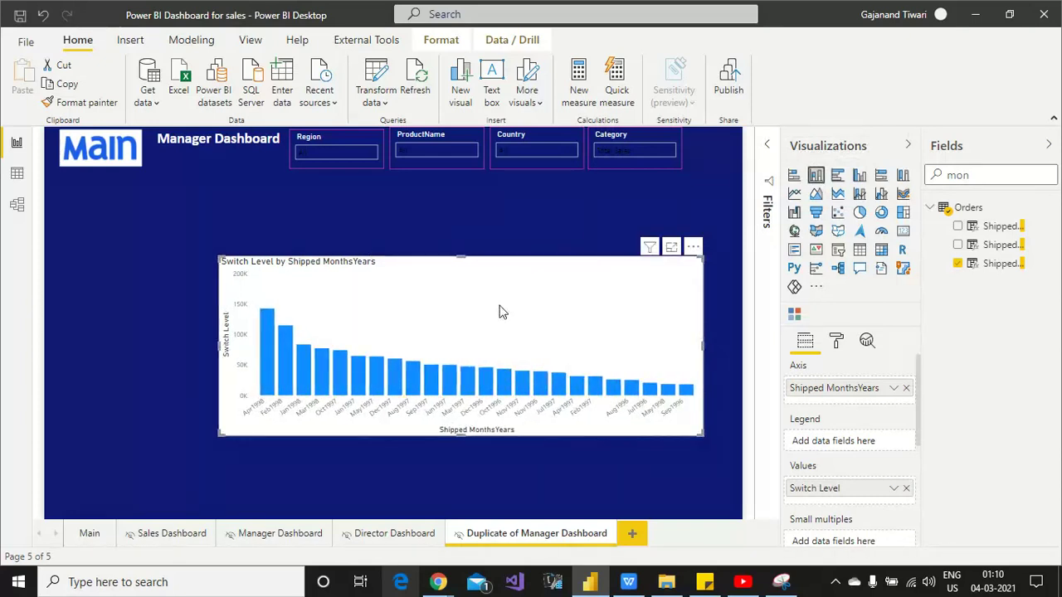
{"action": "key", "text": "Up"}
{"action": "key", "text": "Up"}
{"action": "key", "text": "Up"}
{"action": "key", "text": "Up"}
{"action": "key", "text": "Up"}
{"action": "key", "text": "Up"}
{"action": "key", "text": "Up"}
{"action": "key", "text": "Up"}
{"action": "key", "text": "Up"}
{"action": "key", "text": "Up"}
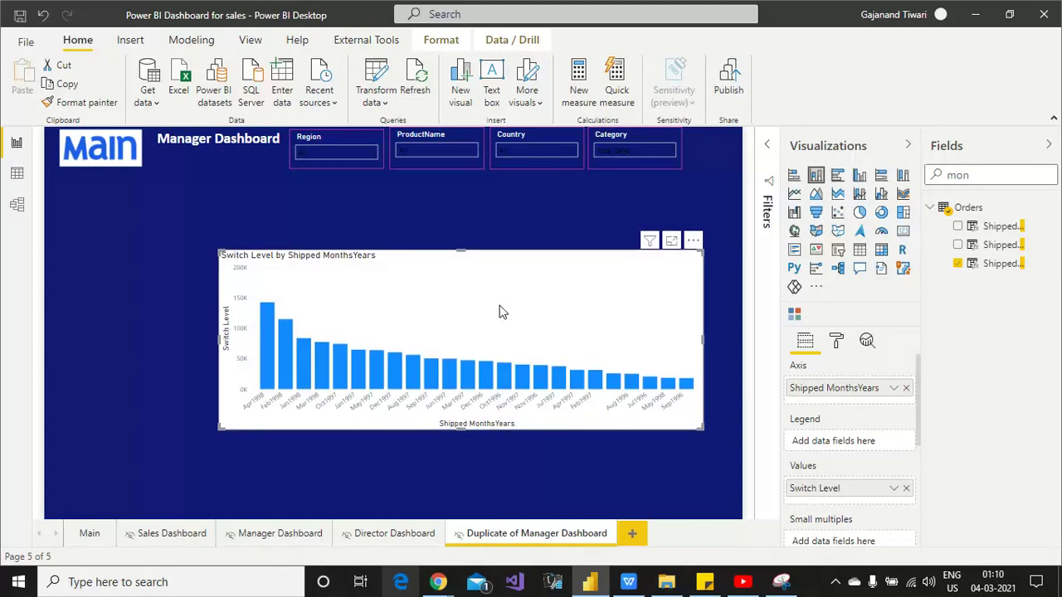
{"action": "key", "text": "Up"}
{"action": "key", "text": "Up"}
{"action": "key", "text": "Up"}
{"action": "key", "text": "Up"}
{"action": "key", "text": "Up"}
{"action": "key", "text": "Up"}
{"action": "key", "text": "Right"}
{"action": "key", "text": "Right"}
{"action": "key", "text": "Right"}
{"action": "key", "text": "Right"}
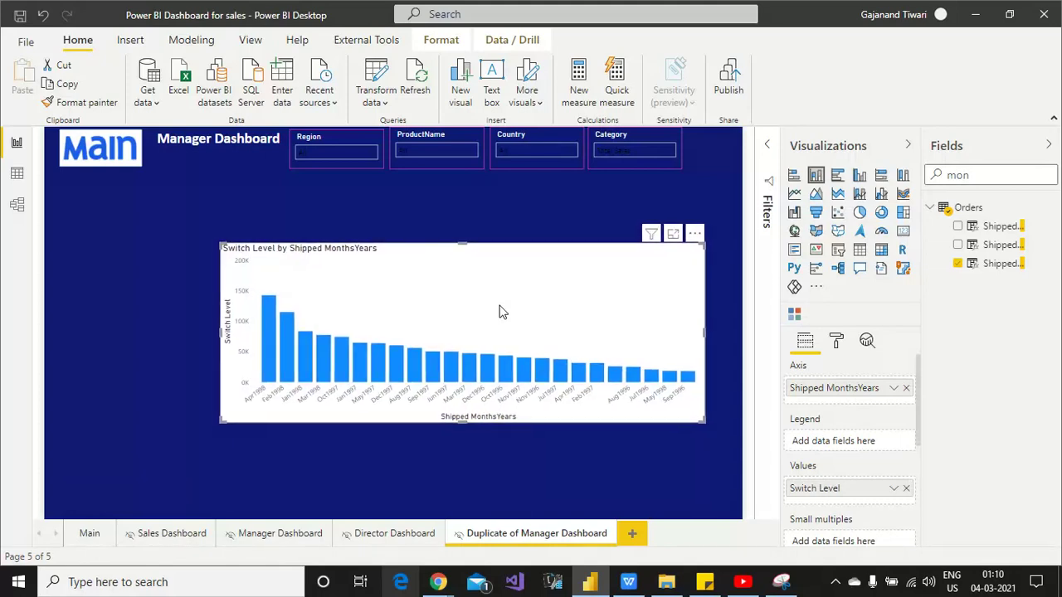
{"action": "key", "text": "Right"}
{"action": "left_click_drag", "start_coordinate": [500, 311], "coordinate": [521, 286]}
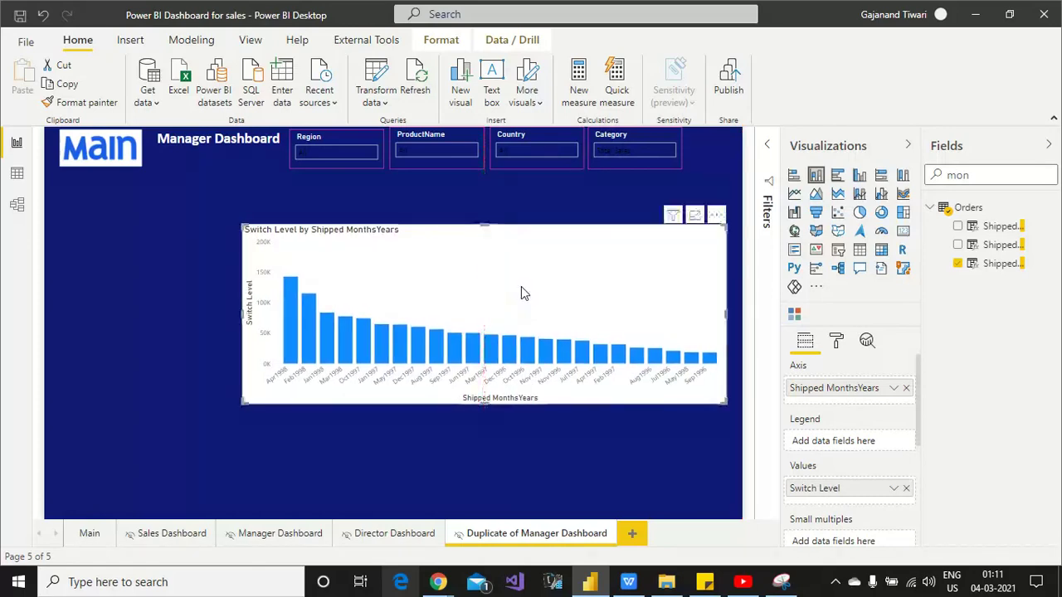
- Change the column chart to an area chart and add a separate blank table visual to the page
{"action": "left_click", "coordinate": [816, 194]}
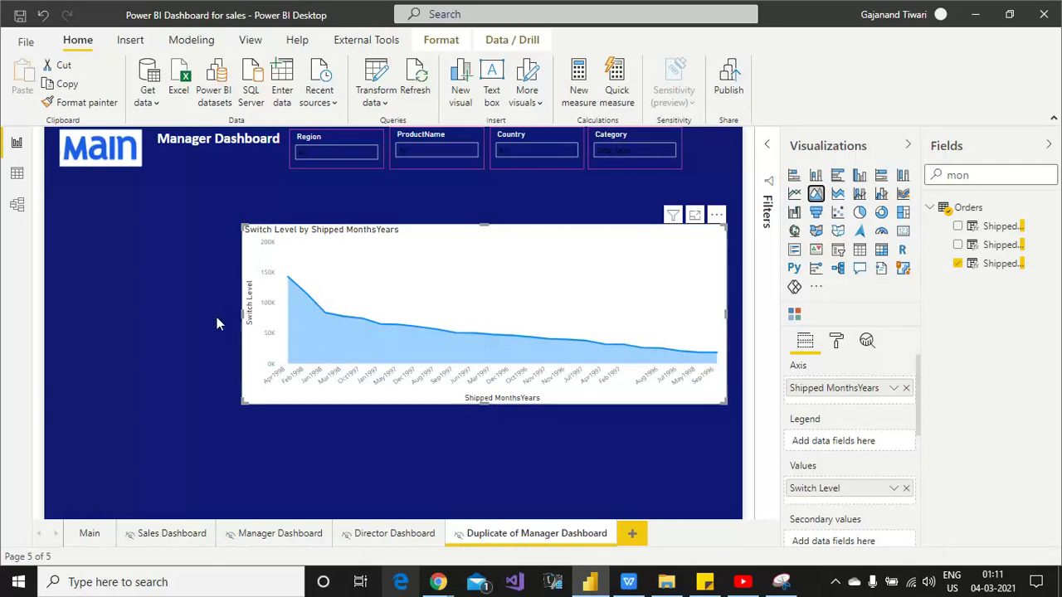
{"action": "left_click", "coordinate": [167, 311]}
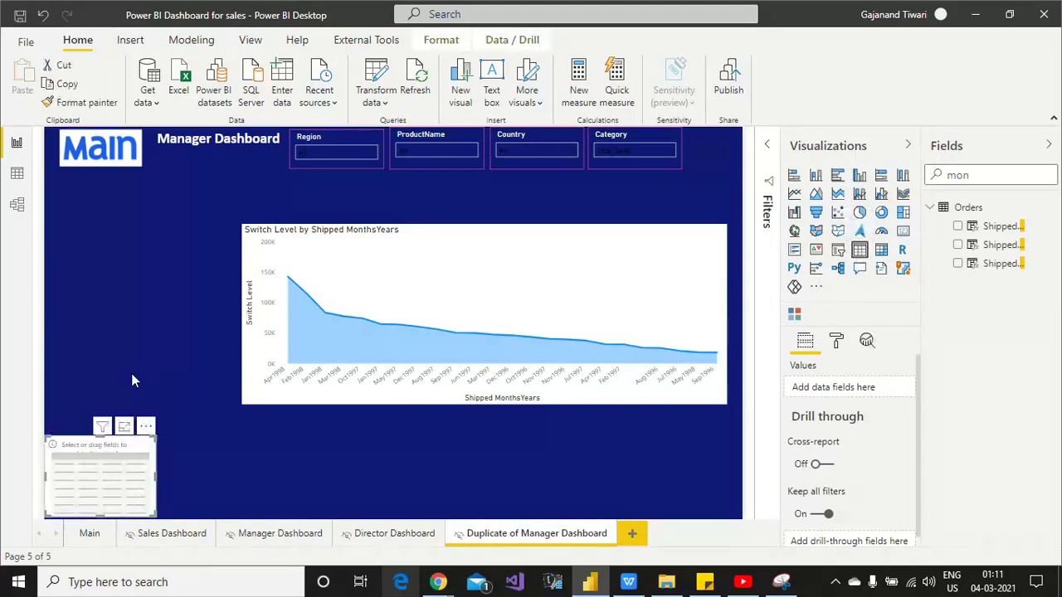
- Move the blank table up beside the area chart, and check the original Manager Dashboard page for reference before returning to the duplicate
{"action": "left_click_drag", "start_coordinate": [101, 443], "coordinate": [114, 248]}
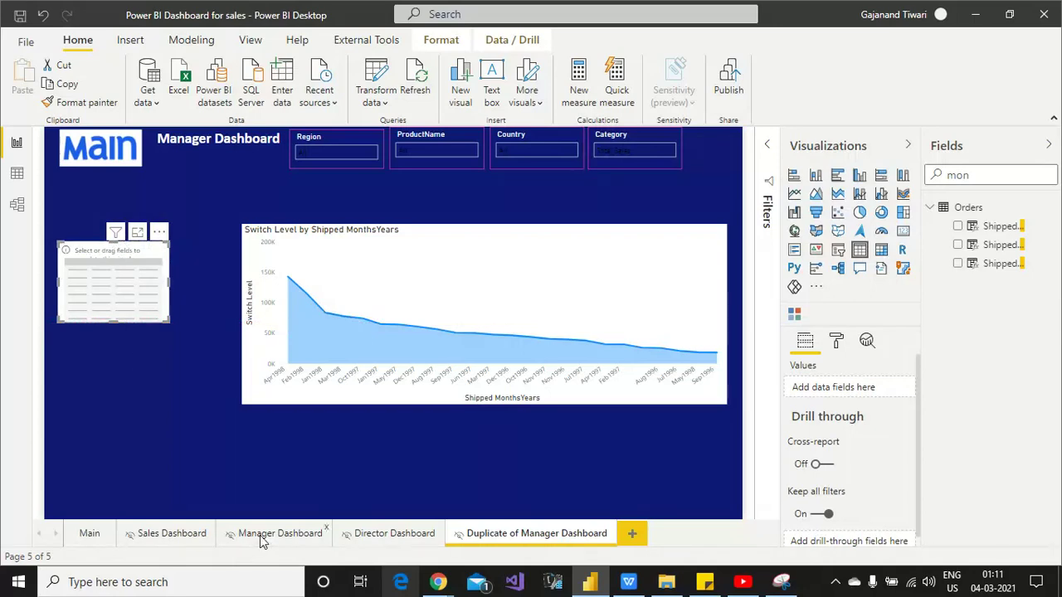
{"action": "left_click", "coordinate": [261, 540]}
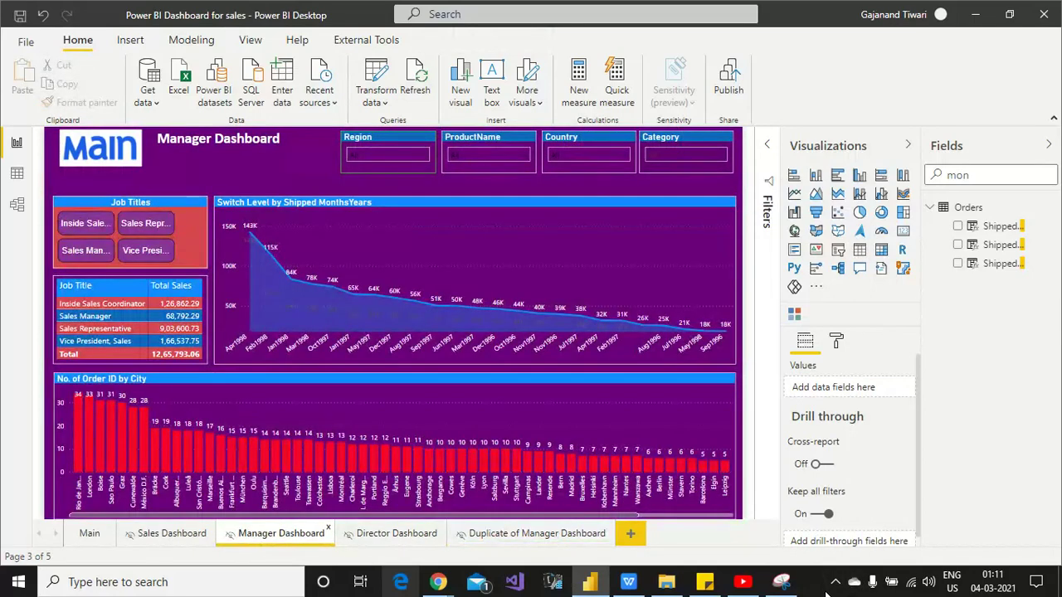
{"action": "left_click", "coordinate": [408, 533]}
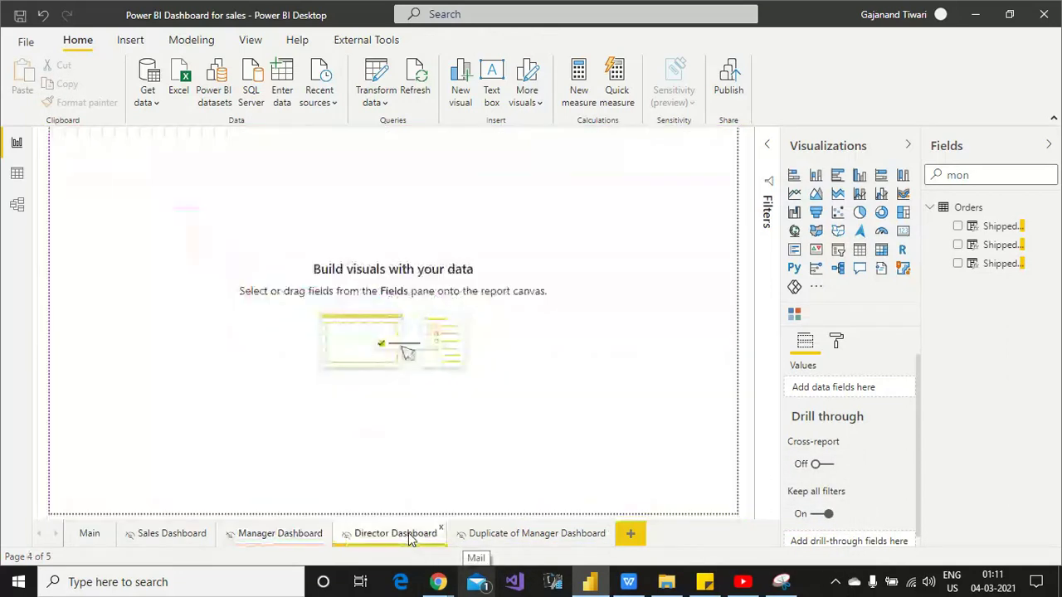
{"action": "left_click", "coordinate": [511, 536]}
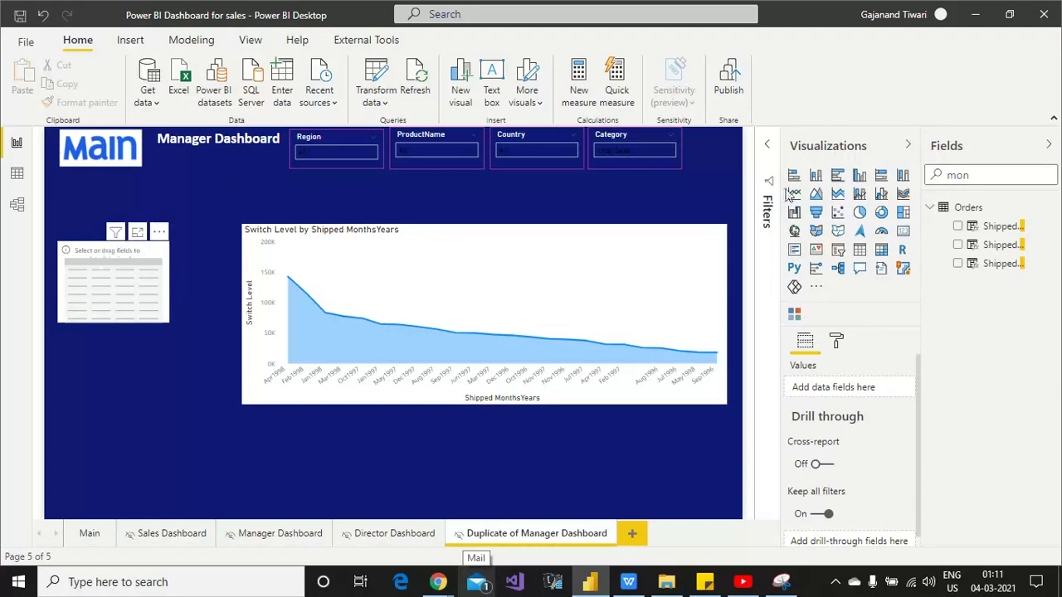
- Search the fields for the job title and add Title from Employees to the blank table
{"action": "left_click", "coordinate": [984, 172]}
{"action": "type", "text": "mon"}
{"action": "key", "text": "BackSpace"}
{"action": "key", "text": "BackSpace"}
{"action": "key", "text": "BackSpace"}
{"action": "type", "text": "tut"}
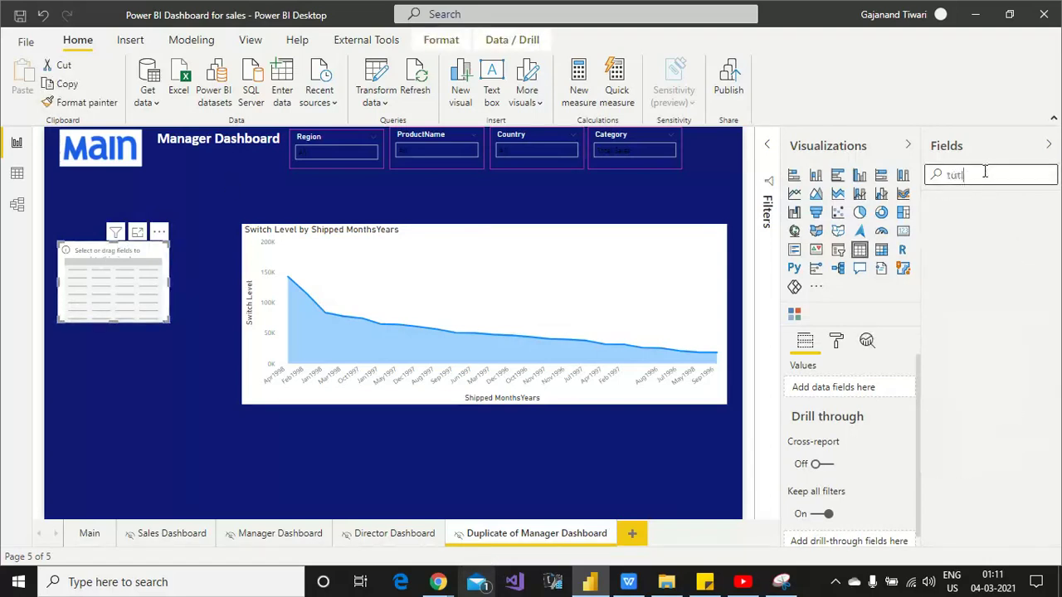
{"action": "type", "text": "itl"}
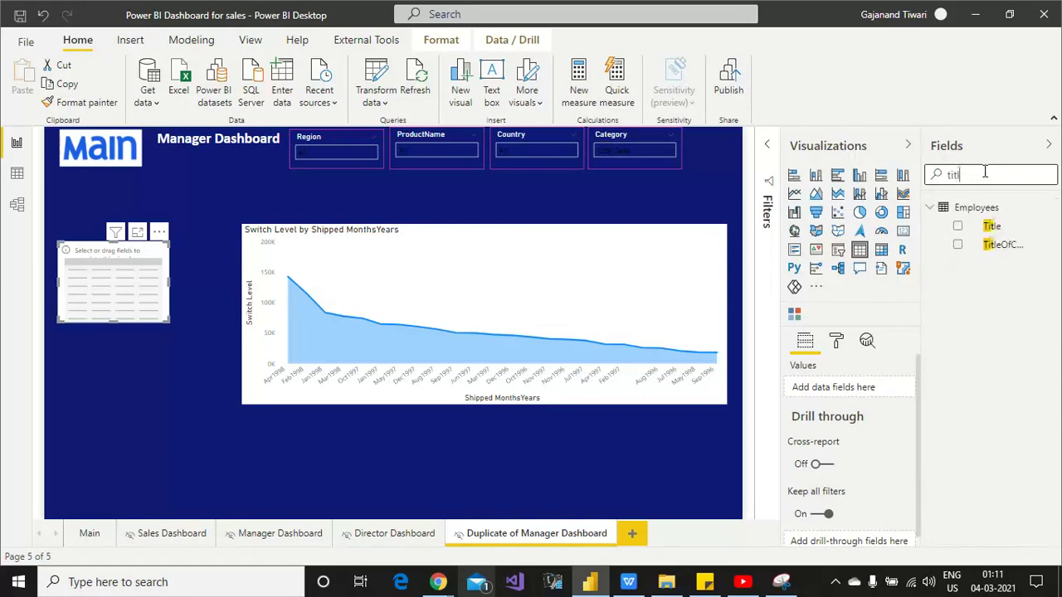
{"action": "left_click", "coordinate": [958, 227]}
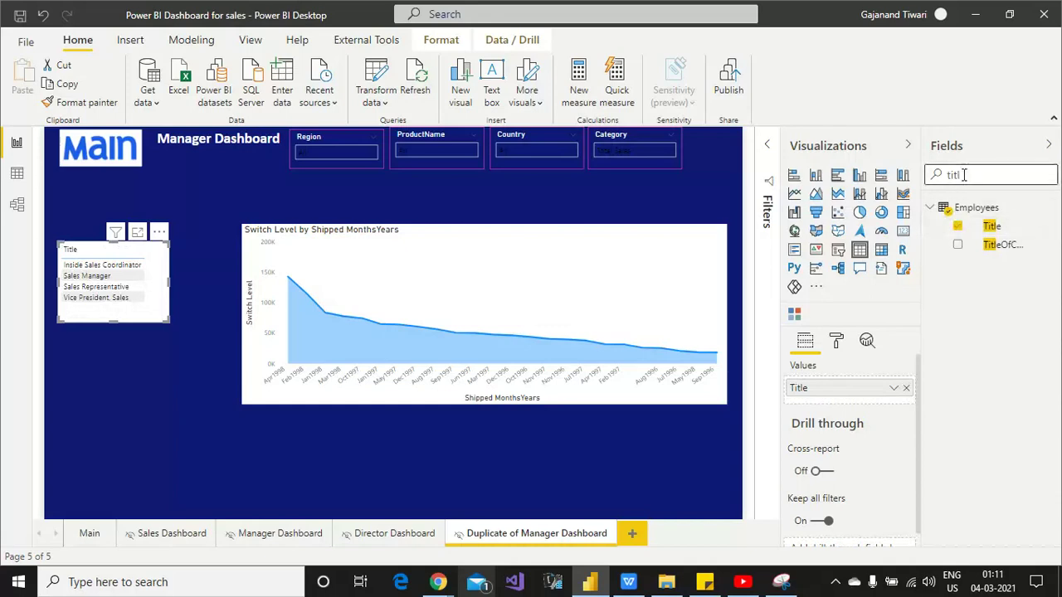
- Add the Total Sales measure to the table and enlarge the visual to fit both columns
{"action": "key", "text": "BackSpace"}
{"action": "key", "text": "BackSpace"}
{"action": "key", "text": "BackSpace"}
{"action": "key", "text": "BackSpace"}
{"action": "type", "text": "total"}
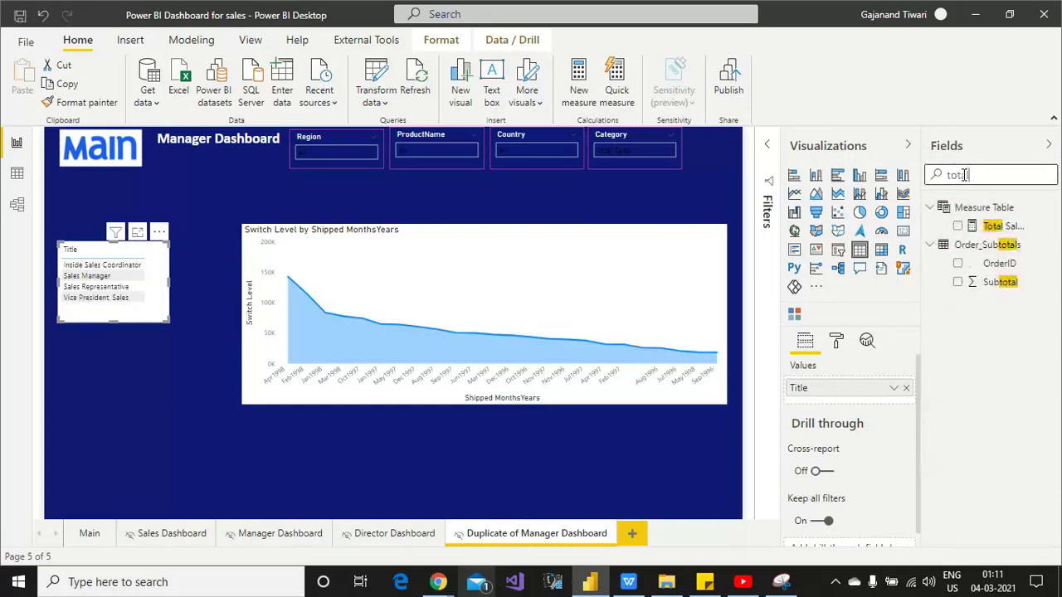
{"action": "left_click", "coordinate": [958, 227]}
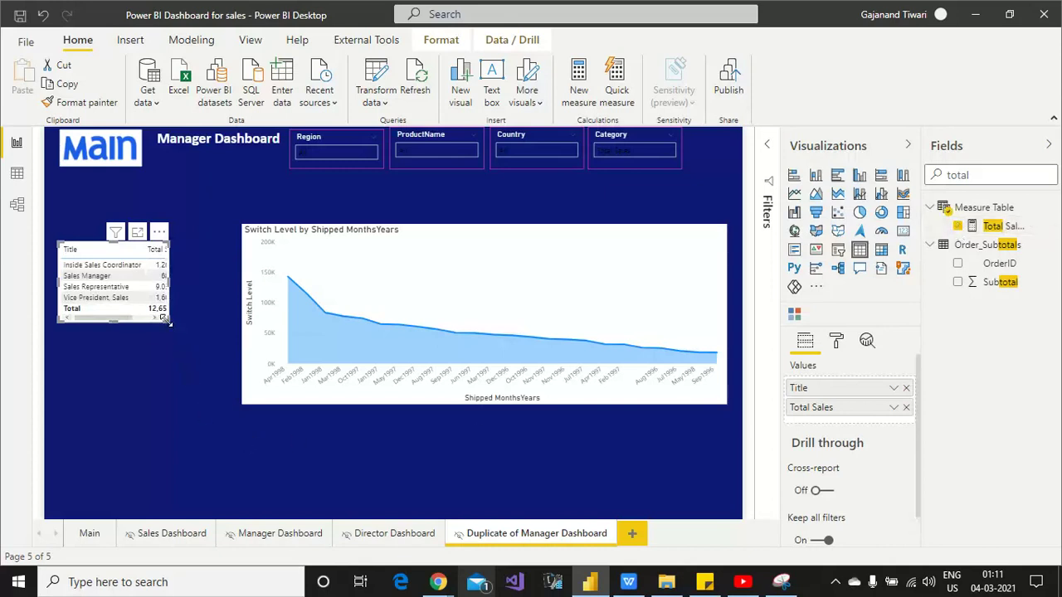
{"action": "left_click_drag", "start_coordinate": [166, 322], "coordinate": [209, 330]}
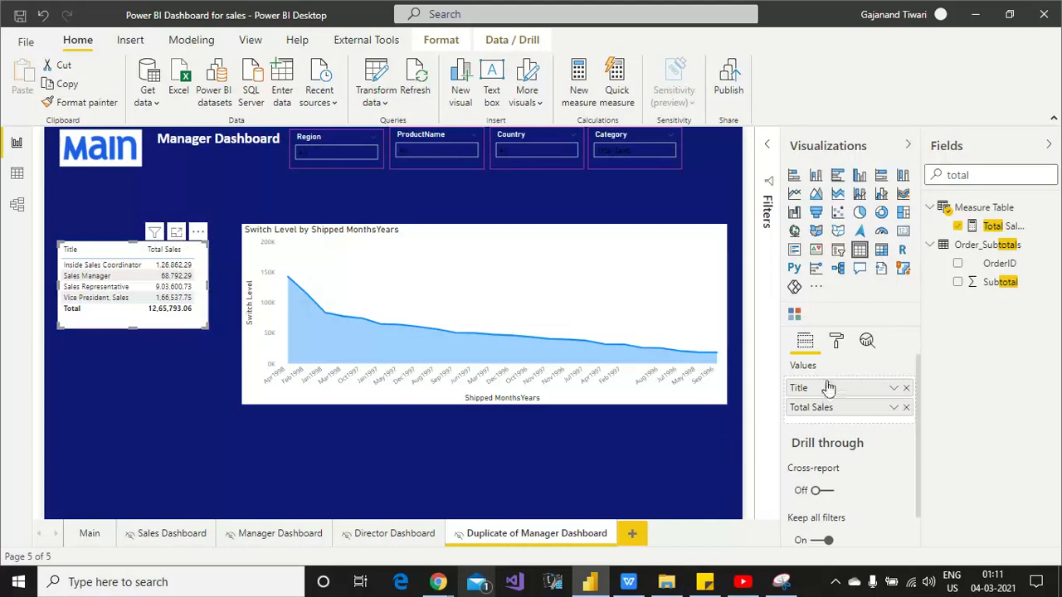
- Rename the table's Title column to Job Title for this visual
{"action": "double_click", "coordinate": [801, 388]}
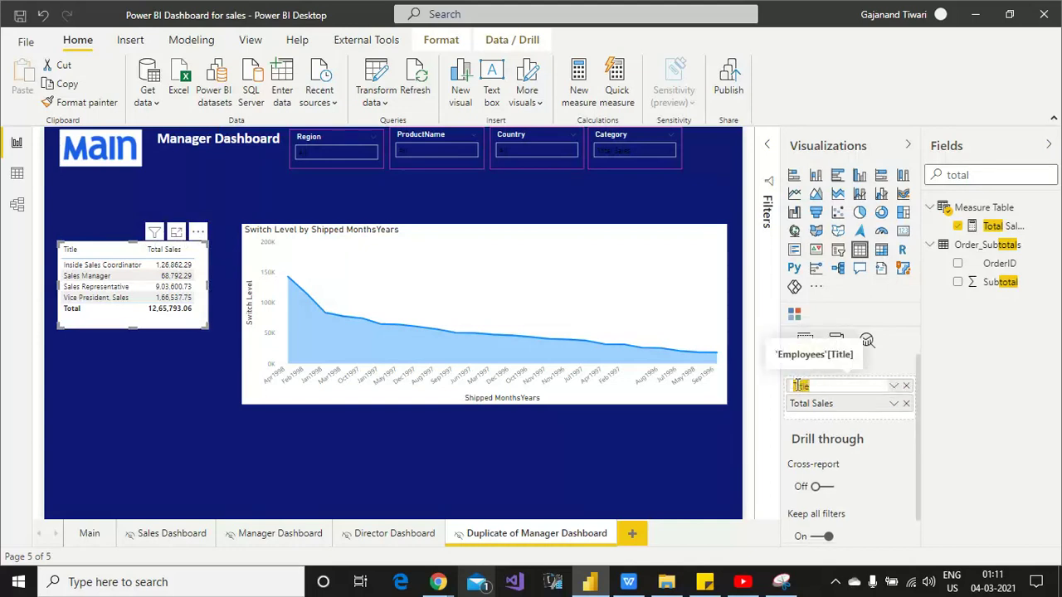
{"action": "type", "text": "Jo"}
{"action": "type", "text": "b"}
{"action": "key", "text": "Return"}
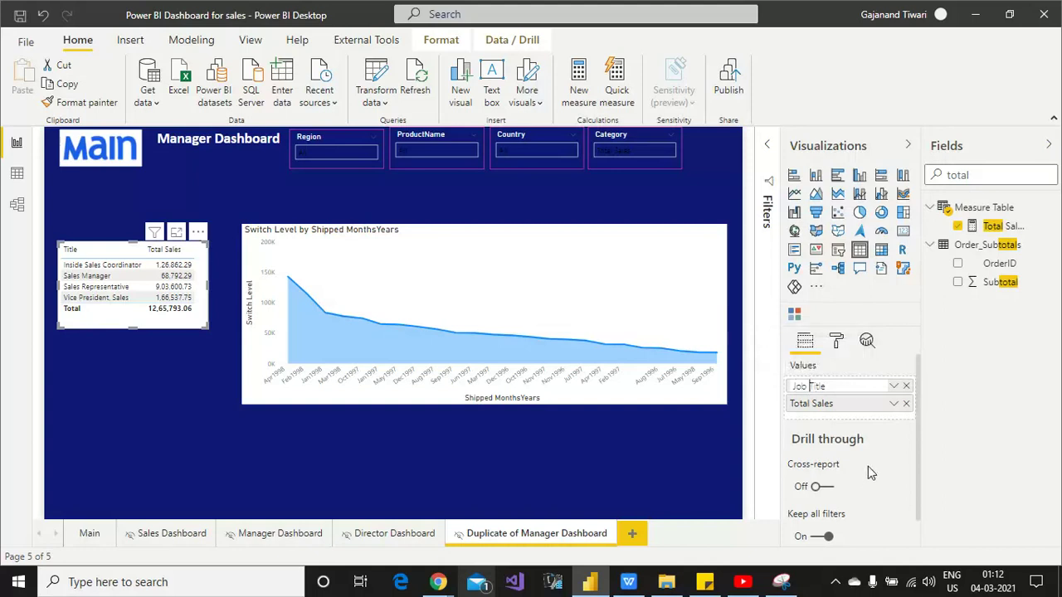
- Format the table's column headers with a white font, a light red background and 12 pt text
{"action": "left_click", "coordinate": [837, 342]}
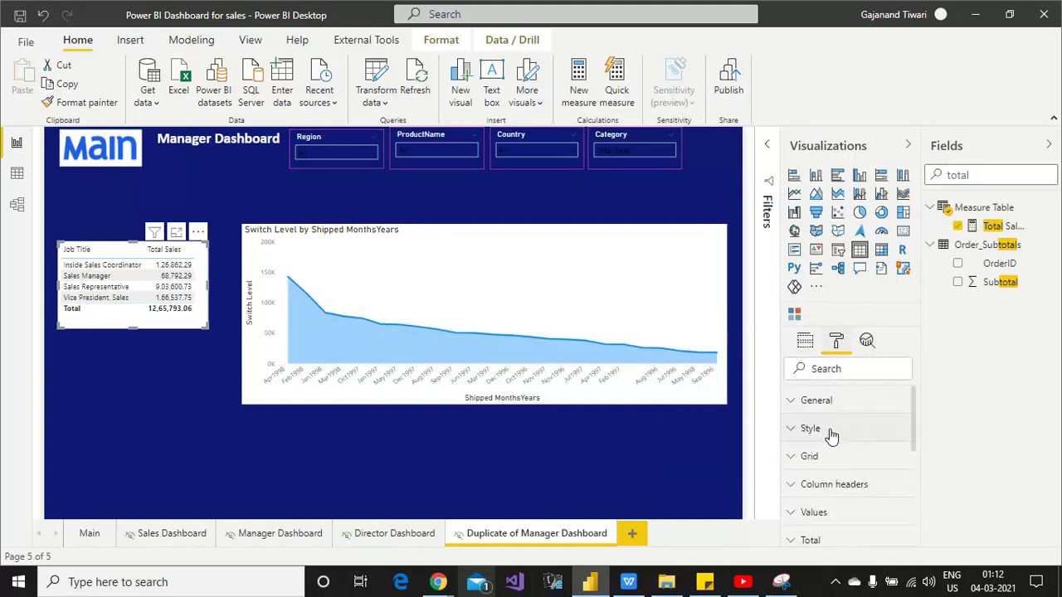
{"action": "left_click", "coordinate": [838, 487]}
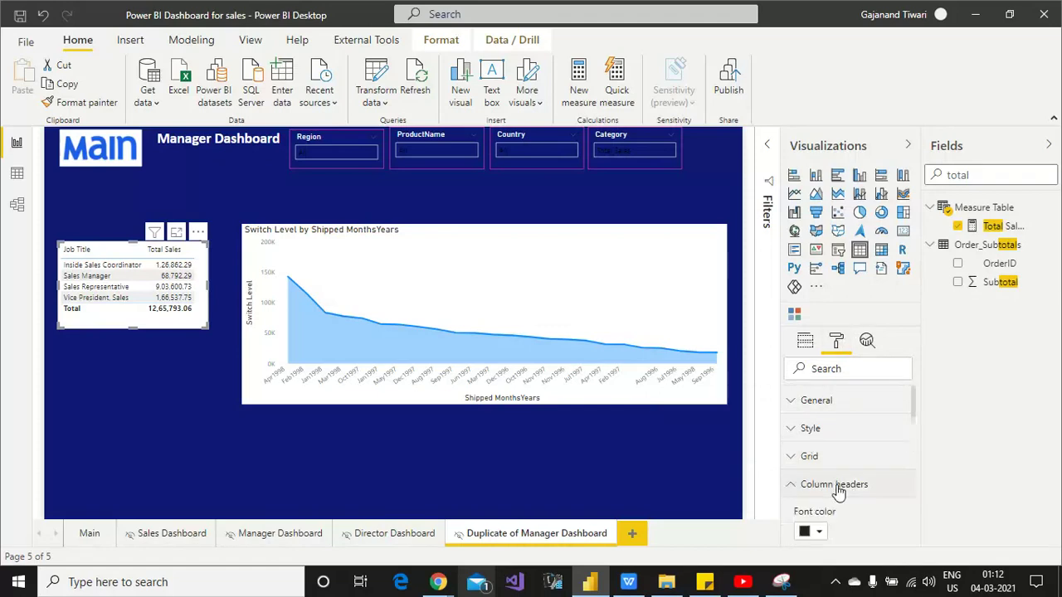
{"action": "left_click", "coordinate": [820, 531]}
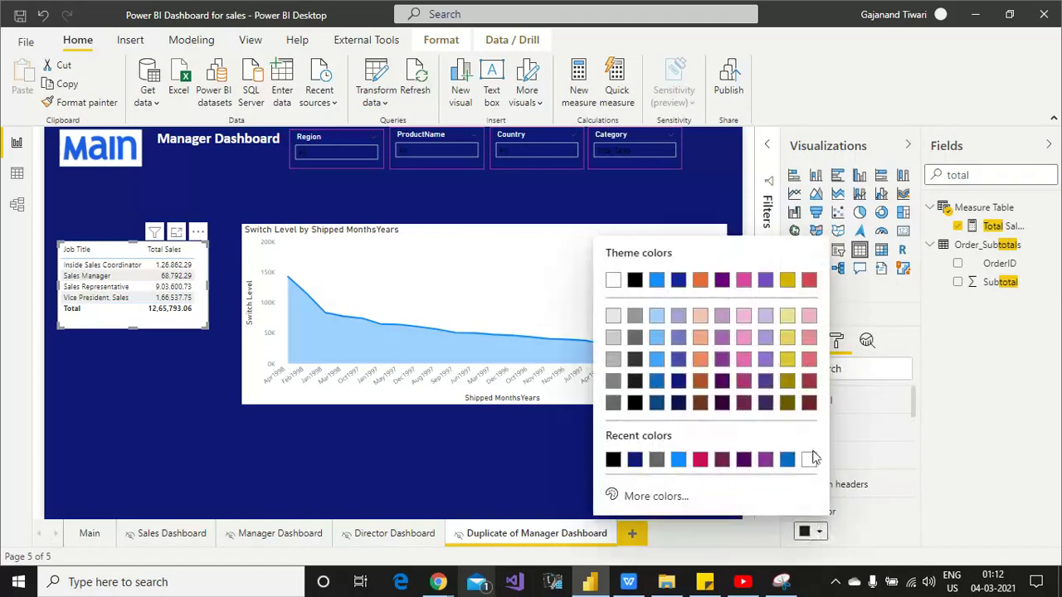
{"action": "left_click", "coordinate": [613, 281]}
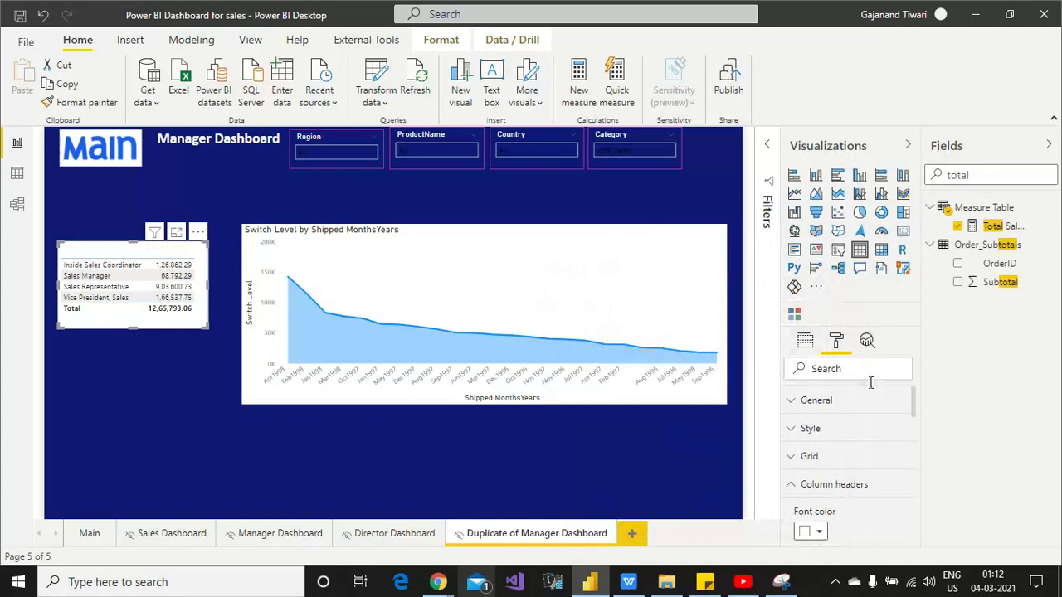
{"action": "left_click_drag", "start_coordinate": [915, 408], "coordinate": [917, 438]}
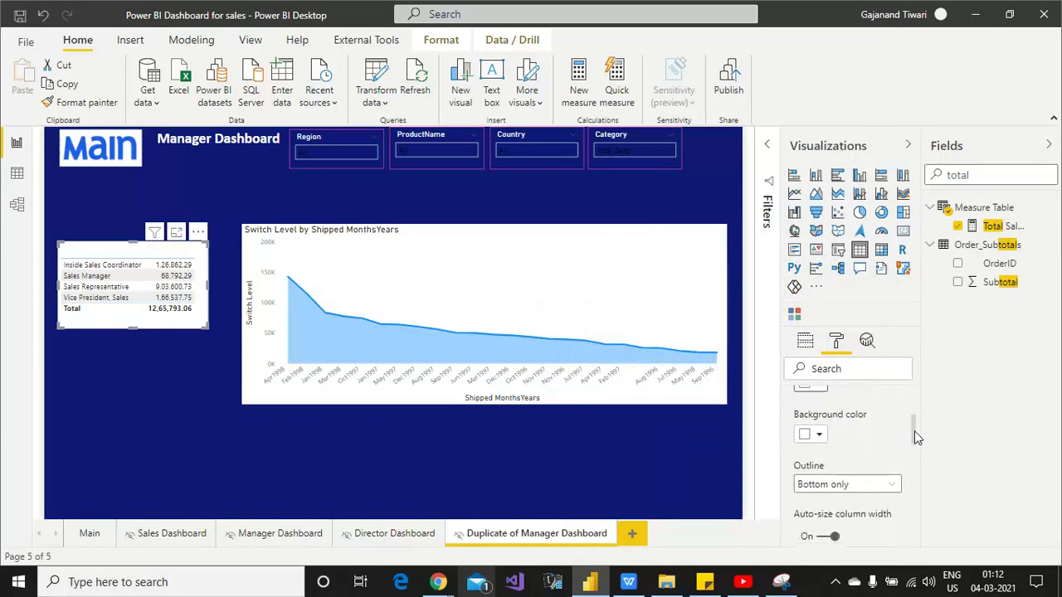
{"action": "left_click", "coordinate": [818, 435]}
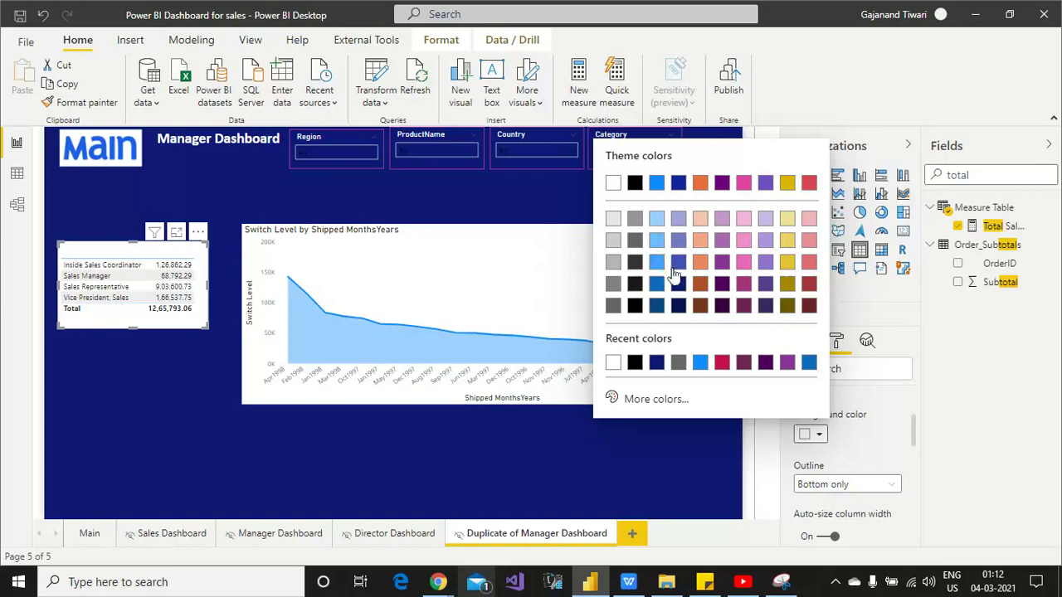
{"action": "left_click", "coordinate": [810, 264]}
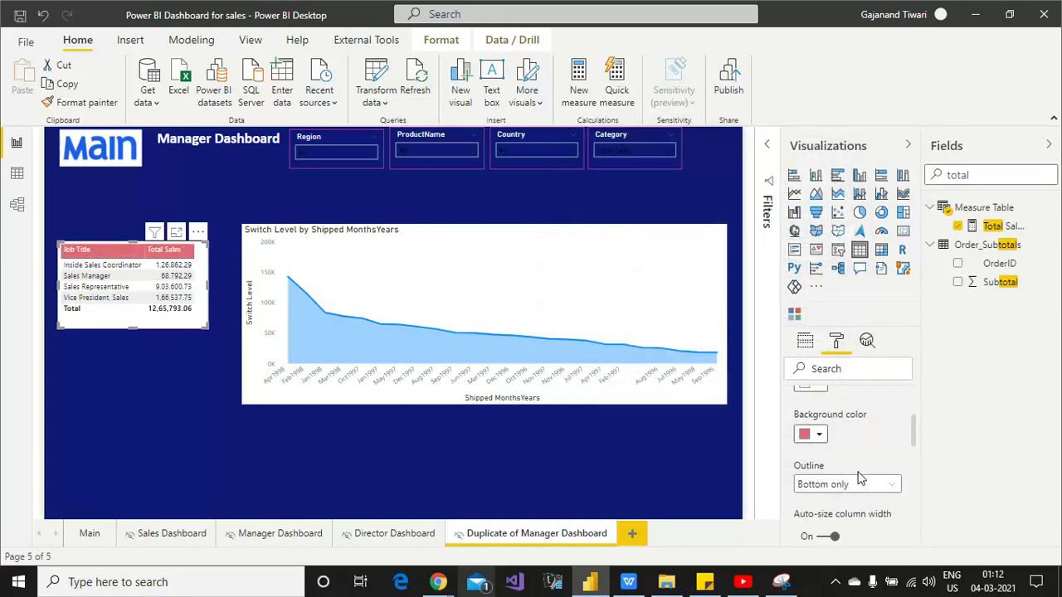
{"action": "left_click_drag", "start_coordinate": [914, 429], "coordinate": [915, 461]}
{"action": "left_click", "coordinate": [836, 448]}
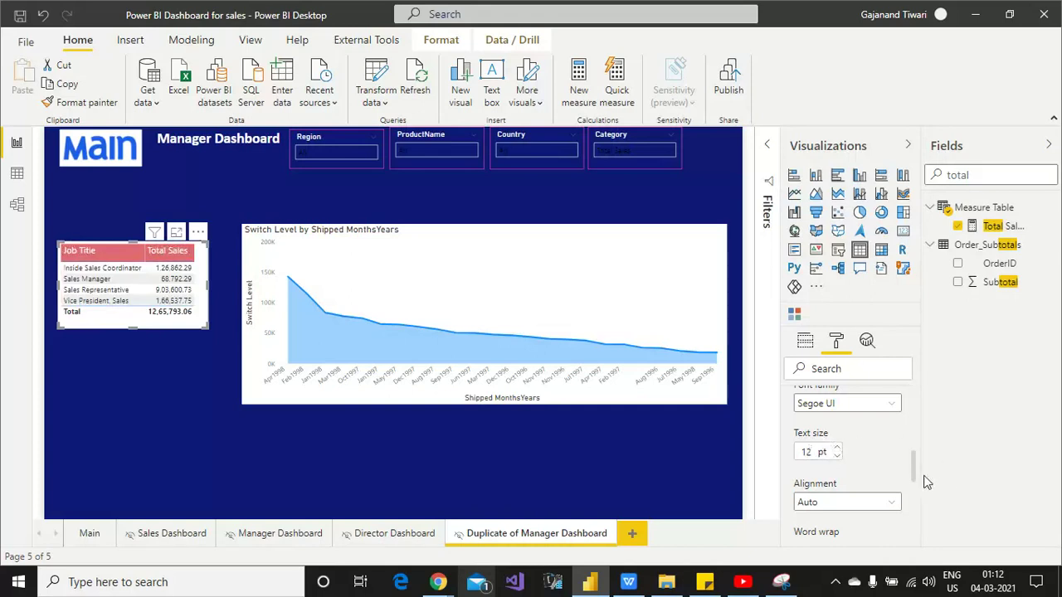
- Give the table's values a white font color and a dark blue background color
{"action": "scroll", "coordinate": [917, 480], "scroll_direction": "down", "scroll_amount": 5}
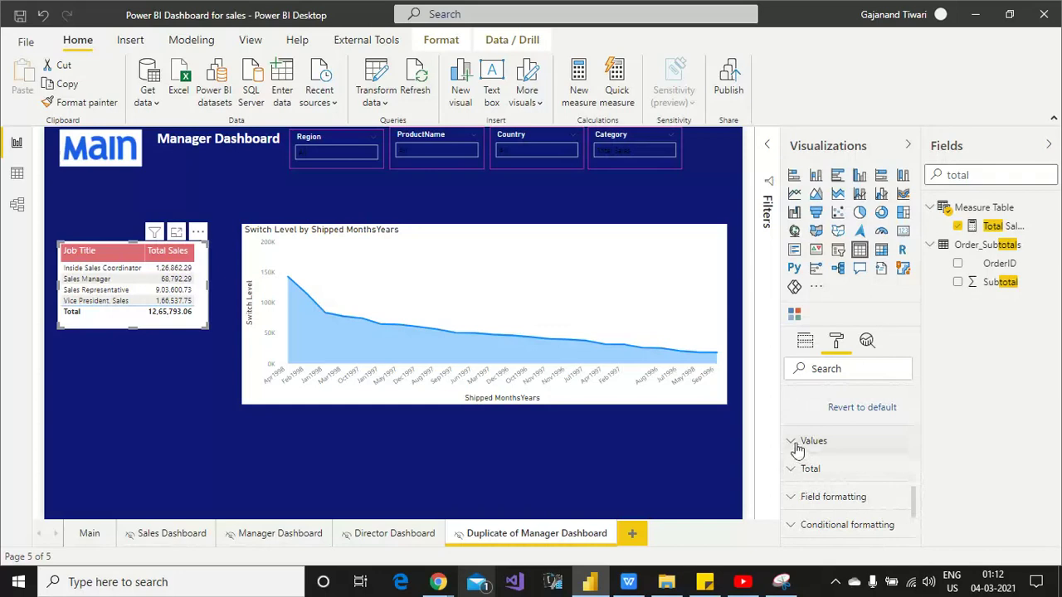
{"action": "left_click", "coordinate": [797, 442]}
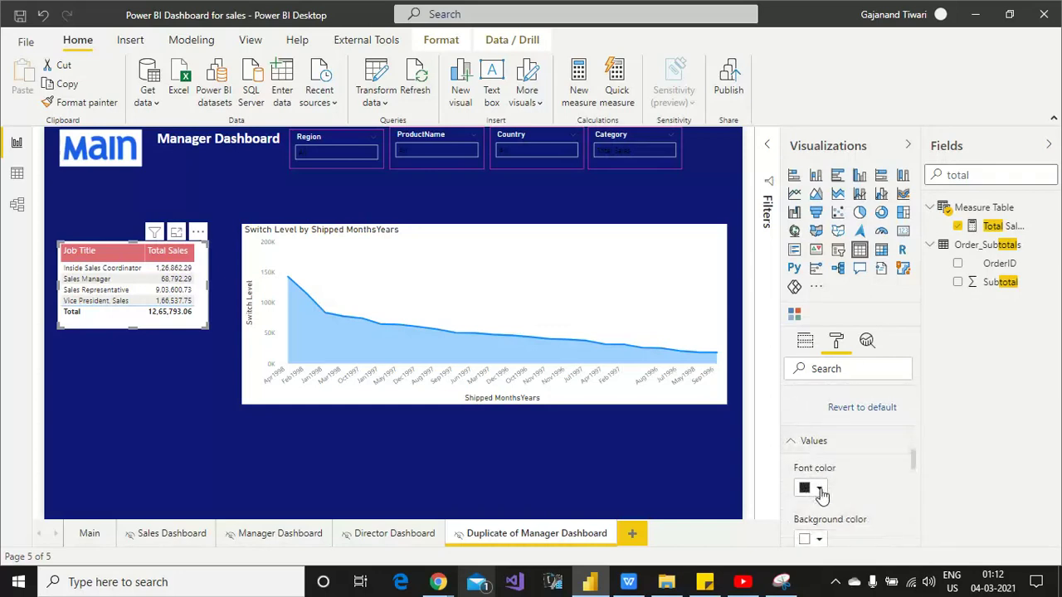
{"action": "left_click", "coordinate": [819, 489]}
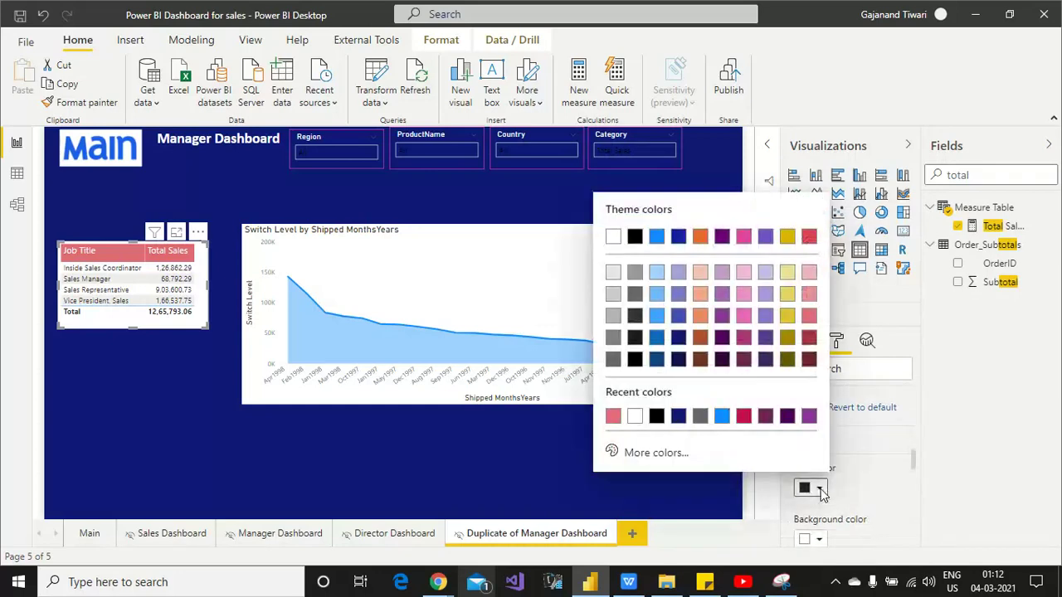
{"action": "left_click", "coordinate": [612, 237]}
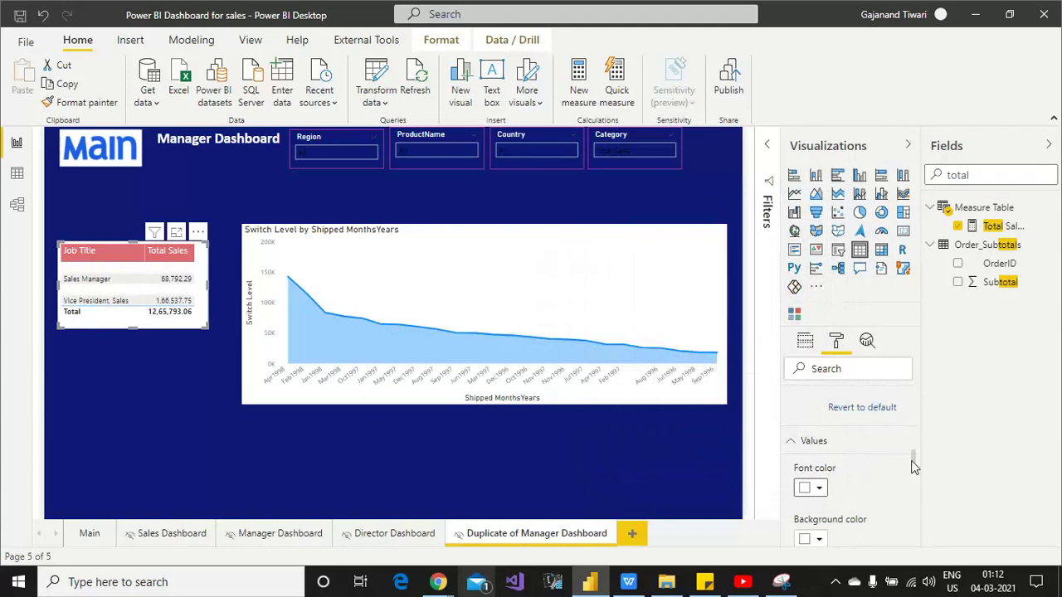
{"action": "mouse_move", "coordinate": [914, 467]}
{"action": "left_mouse_down"}
{"action": "mouse_move", "coordinate": [913, 481]}
{"action": "mouse_move", "coordinate": [914, 470]}
{"action": "left_mouse_up"}
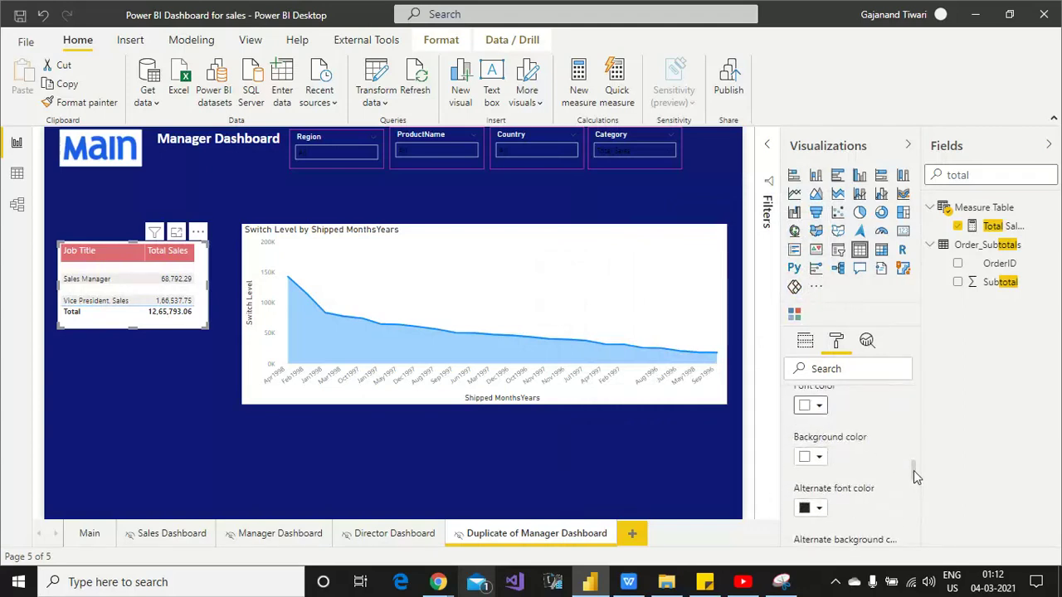
{"action": "left_click", "coordinate": [817, 456]}
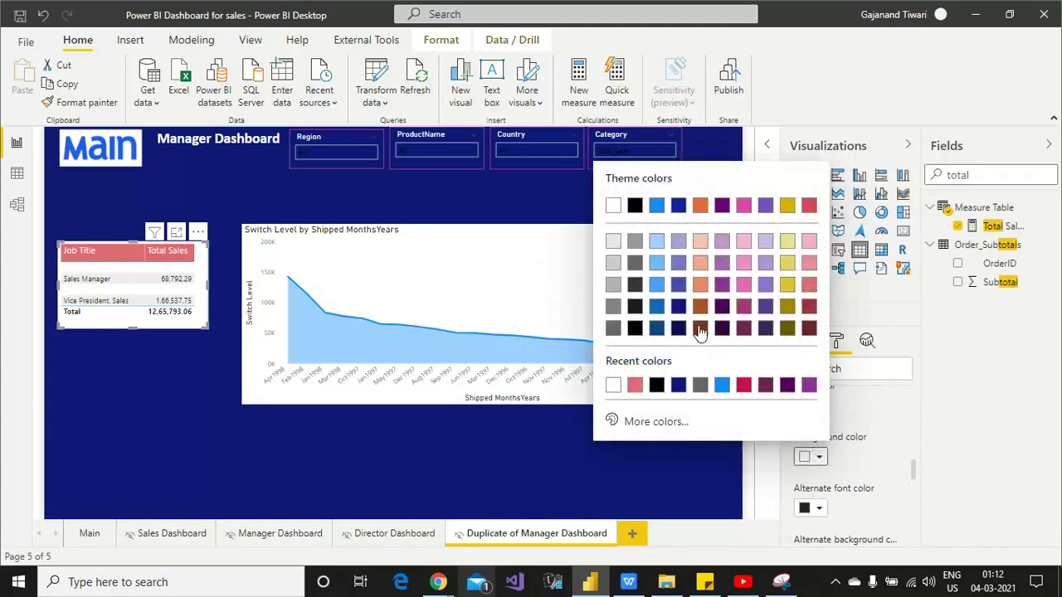
{"action": "left_click", "coordinate": [656, 309]}
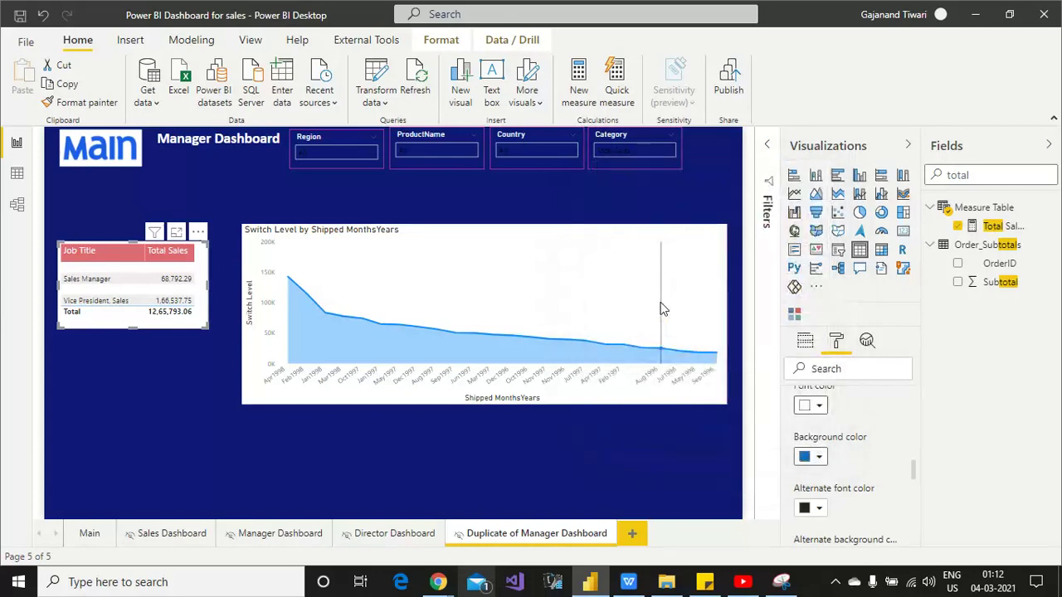
- Set the values' alternate font color to white and their alternate background color to light red
{"action": "left_click", "coordinate": [819, 508]}
{"action": "left_click", "coordinate": [611, 257]}
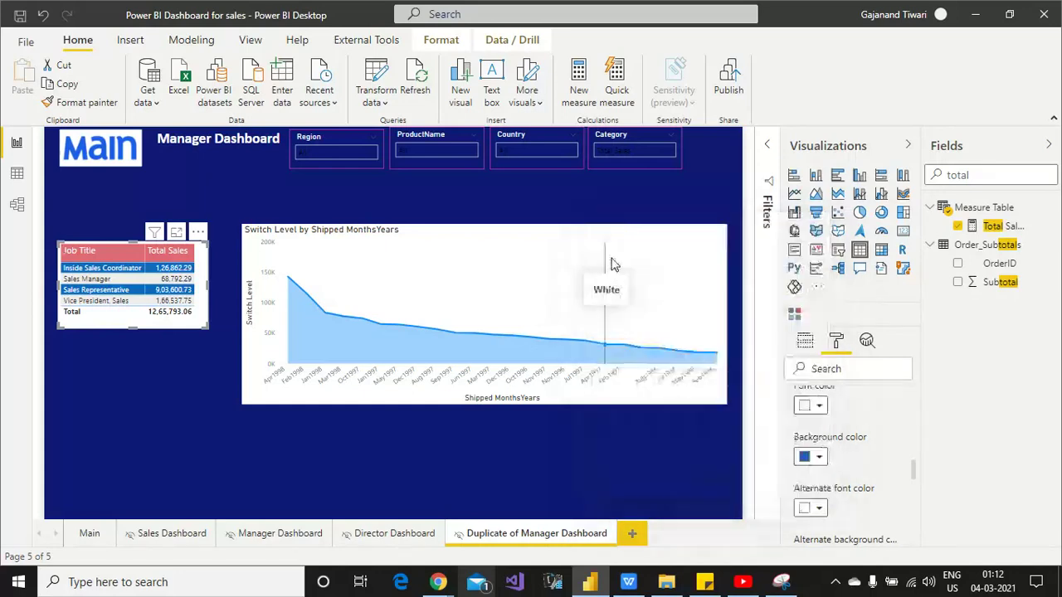
{"action": "left_click_drag", "start_coordinate": [913, 469], "coordinate": [913, 480]}
{"action": "left_click", "coordinate": [820, 466]}
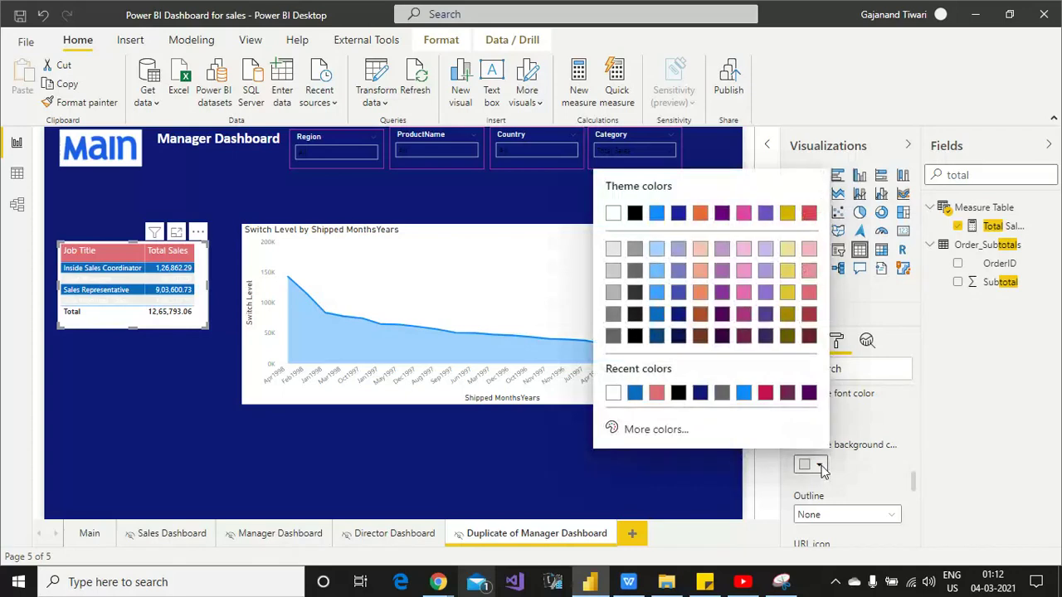
{"action": "left_click", "coordinate": [657, 396]}
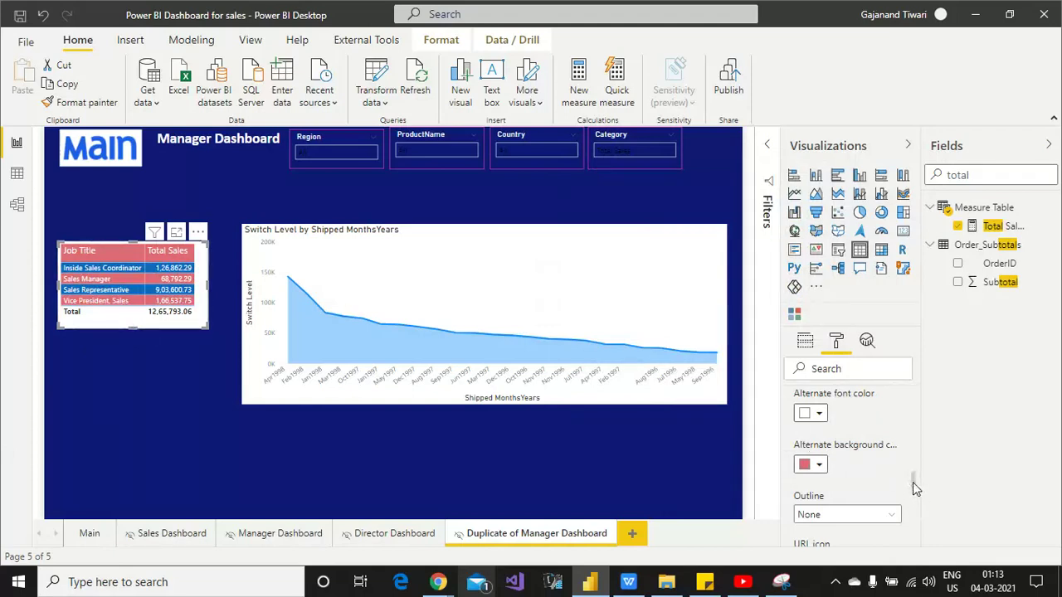
- Set the font color of the table's total row to white
{"action": "left_click_drag", "start_coordinate": [912, 482], "coordinate": [921, 548]}
{"action": "scroll", "coordinate": [921, 539], "scroll_direction": "up", "scroll_amount": 4}
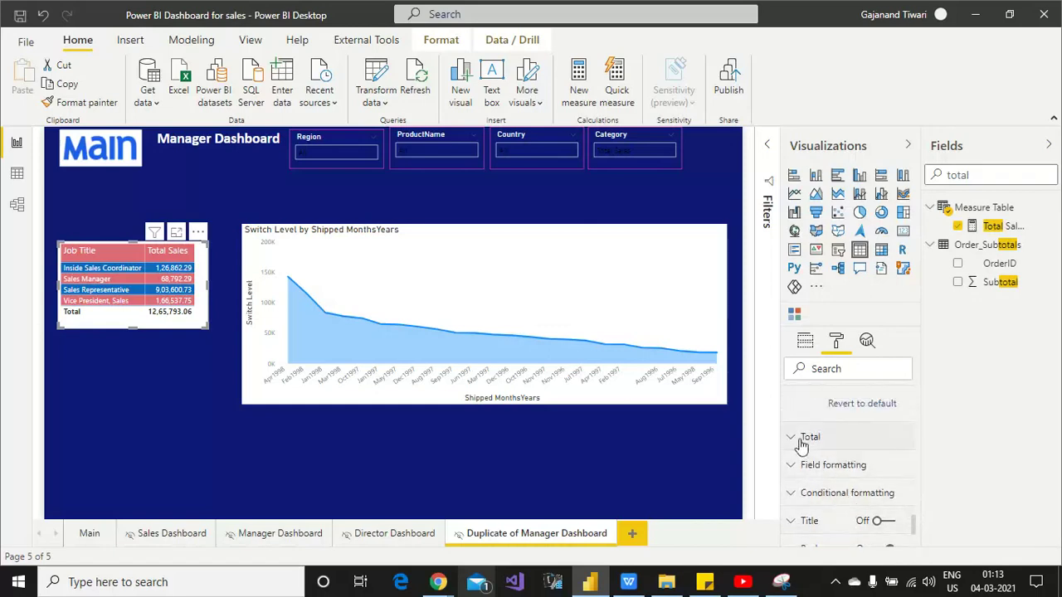
{"action": "left_click", "coordinate": [803, 440]}
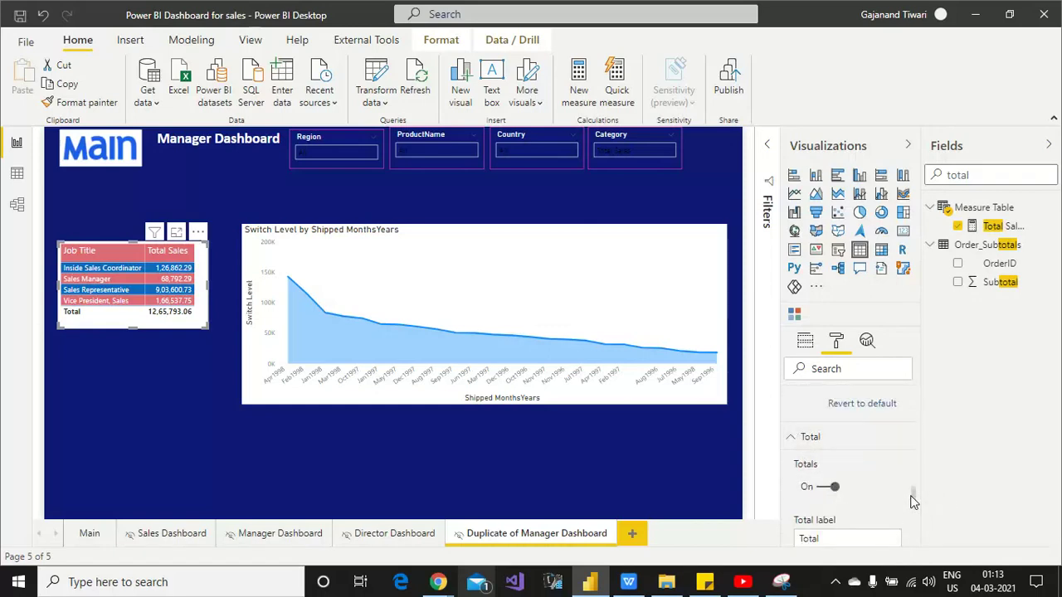
{"action": "scroll", "coordinate": [912, 498], "scroll_direction": "down", "scroll_amount": 3}
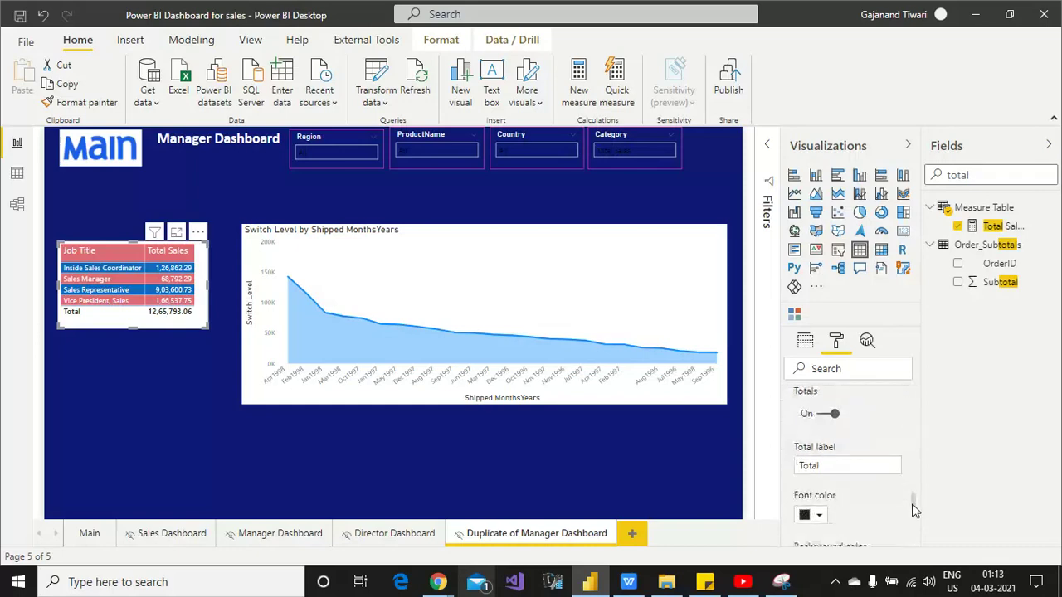
{"action": "left_click", "coordinate": [819, 467]}
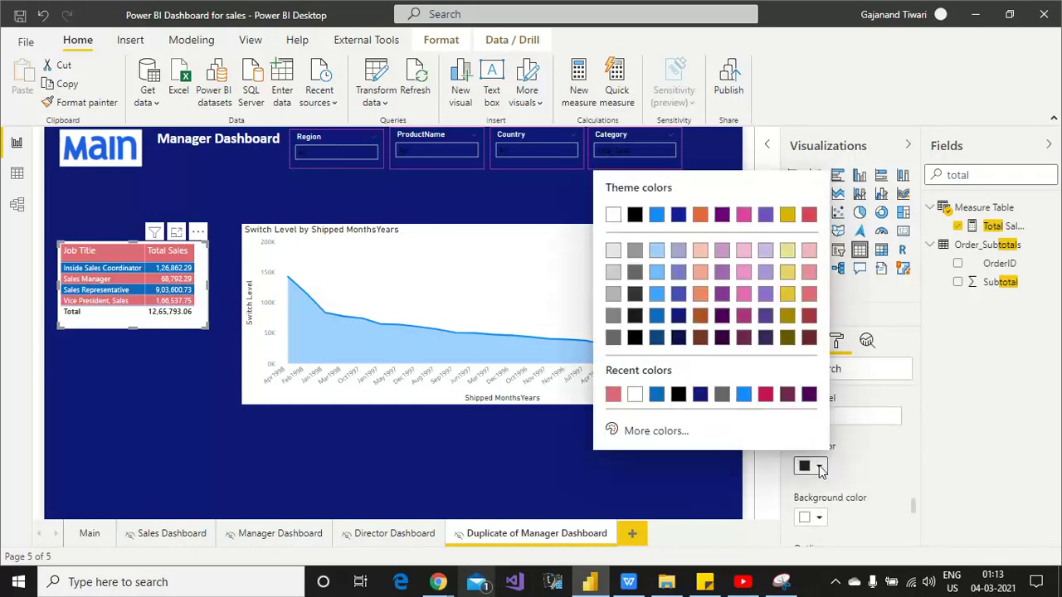
{"action": "left_click", "coordinate": [612, 215]}
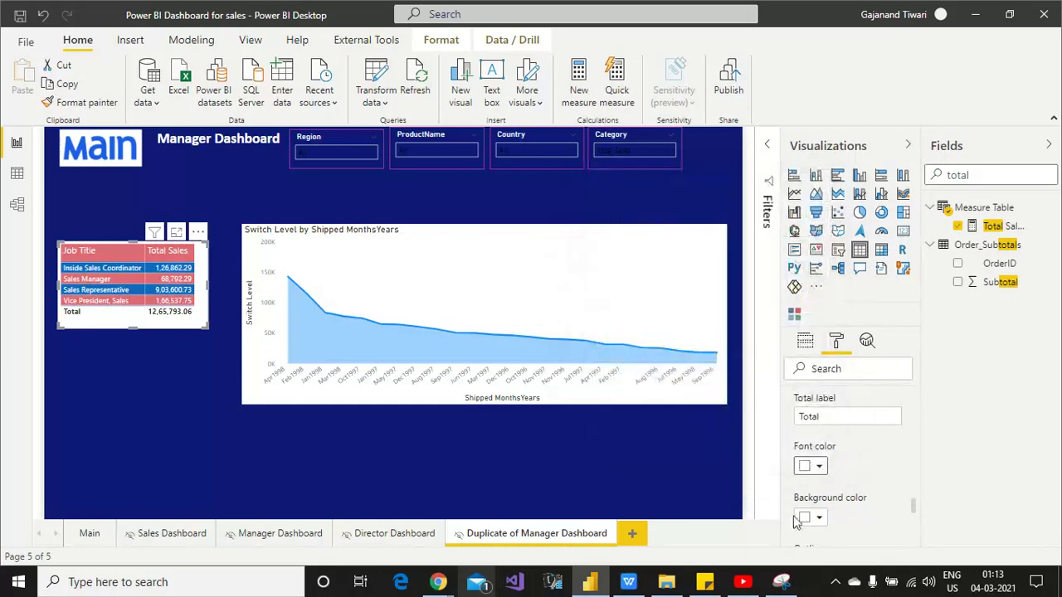
- Give the table's total row a light red background and turn off the table visual's own background
{"action": "left_click", "coordinate": [820, 519]}
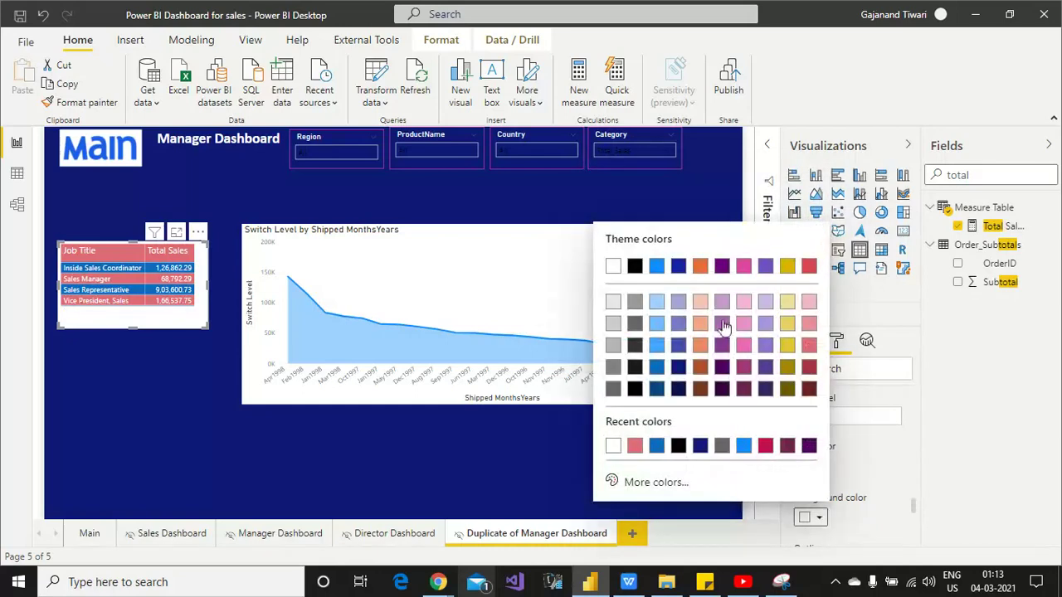
{"action": "left_click", "coordinate": [635, 448]}
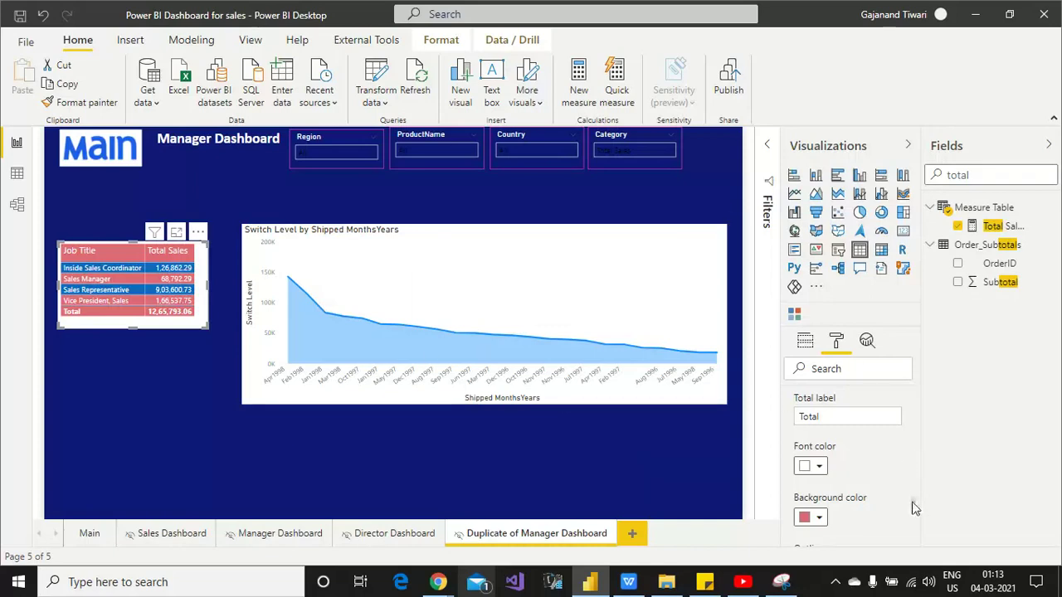
{"action": "left_click_drag", "start_coordinate": [915, 504], "coordinate": [915, 539]}
{"action": "left_click", "coordinate": [876, 467]}
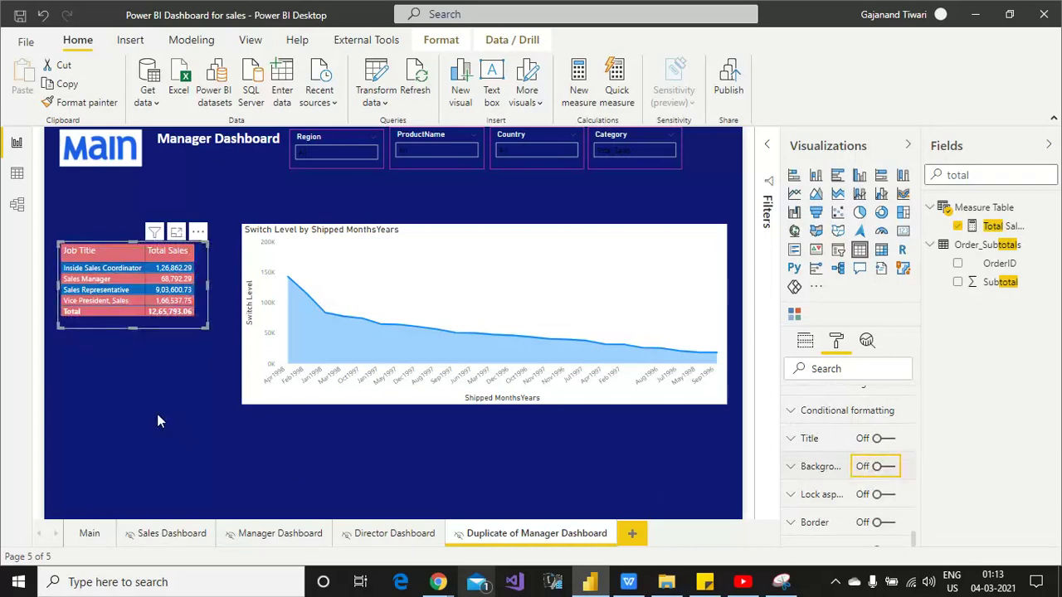
{"action": "left_click", "coordinate": [140, 330]}
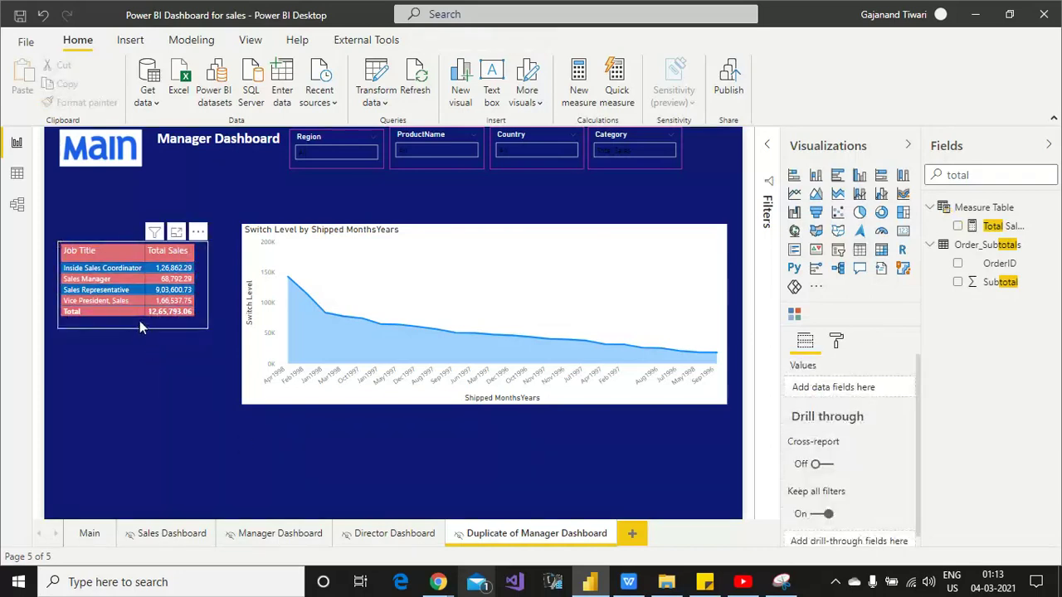
- Move the area chart up and slightly right, and place the sales table at the page's left edge, level with the chart's top
{"action": "left_click_drag", "start_coordinate": [124, 257], "coordinate": [124, 242]}
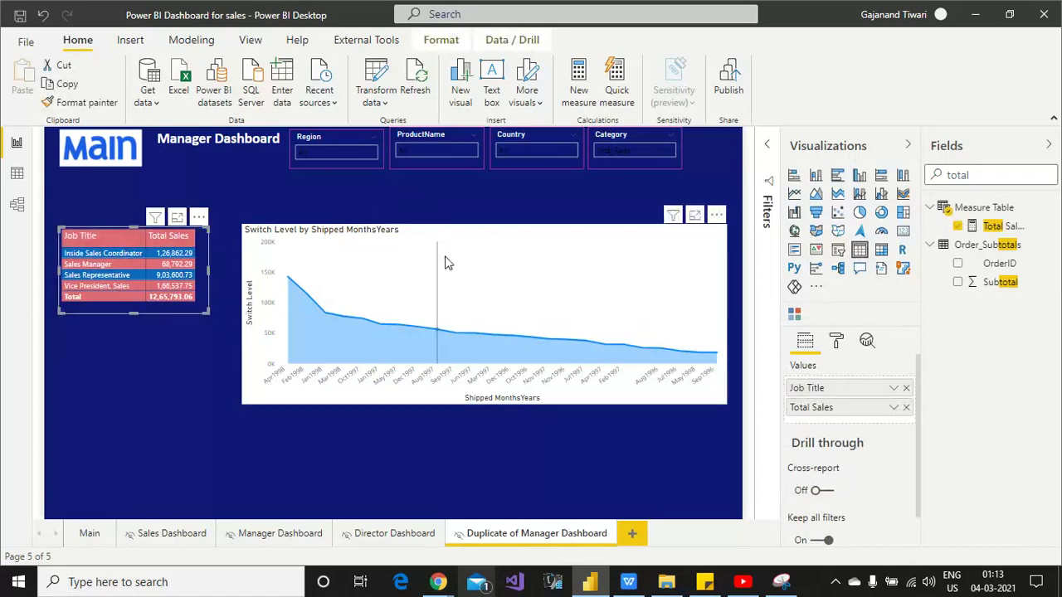
{"action": "left_click_drag", "start_coordinate": [440, 266], "coordinate": [446, 263]}
{"action": "key", "text": "Up"}
{"action": "key", "text": "Up"}
{"action": "key", "text": "Up"}
{"action": "key", "text": "Up"}
{"action": "key", "text": "Up"}
{"action": "key", "text": "Up"}
{"action": "key", "text": "Up"}
{"action": "key", "text": "Up"}
{"action": "key", "text": "Up"}
{"action": "key", "text": "Up"}
{"action": "key", "text": "Up"}
{"action": "key", "text": "Up"}
{"action": "key", "text": "Up"}
{"action": "key", "text": "Up"}
{"action": "key", "text": "Up"}
{"action": "key", "text": "Up"}
{"action": "key", "text": "Up"}
{"action": "key", "text": "Up"}
{"action": "key", "text": "Up"}
{"action": "key", "text": "Up"}
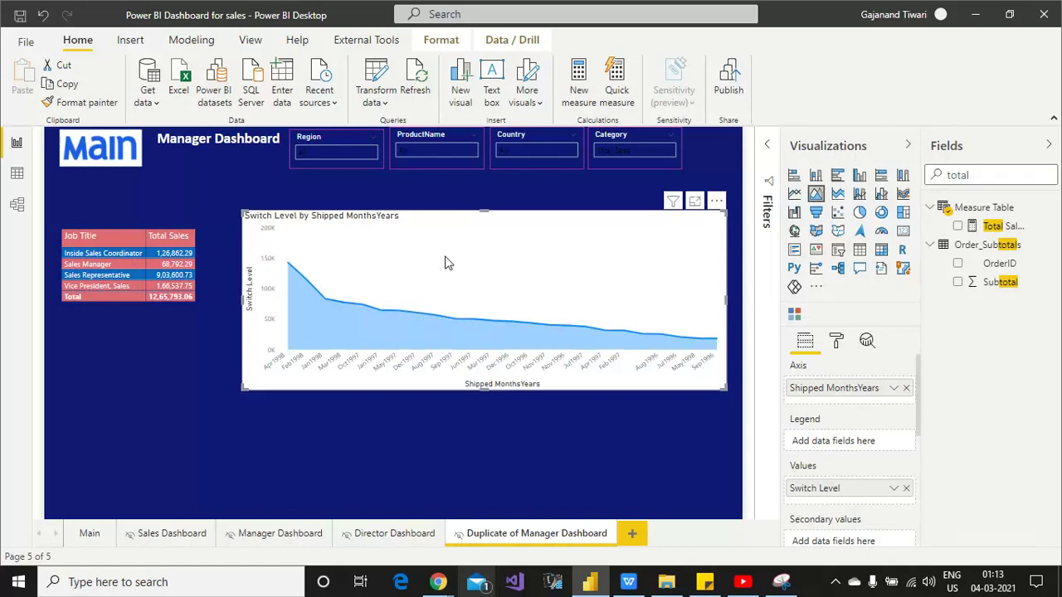
{"action": "key", "text": "Right"}
{"action": "key", "text": "Right"}
{"action": "key", "text": "Right"}
{"action": "key", "text": "Right"}
{"action": "key", "text": "Right"}
{"action": "key", "text": "Right"}
{"action": "key", "text": "Right"}
{"action": "key", "text": "Right"}
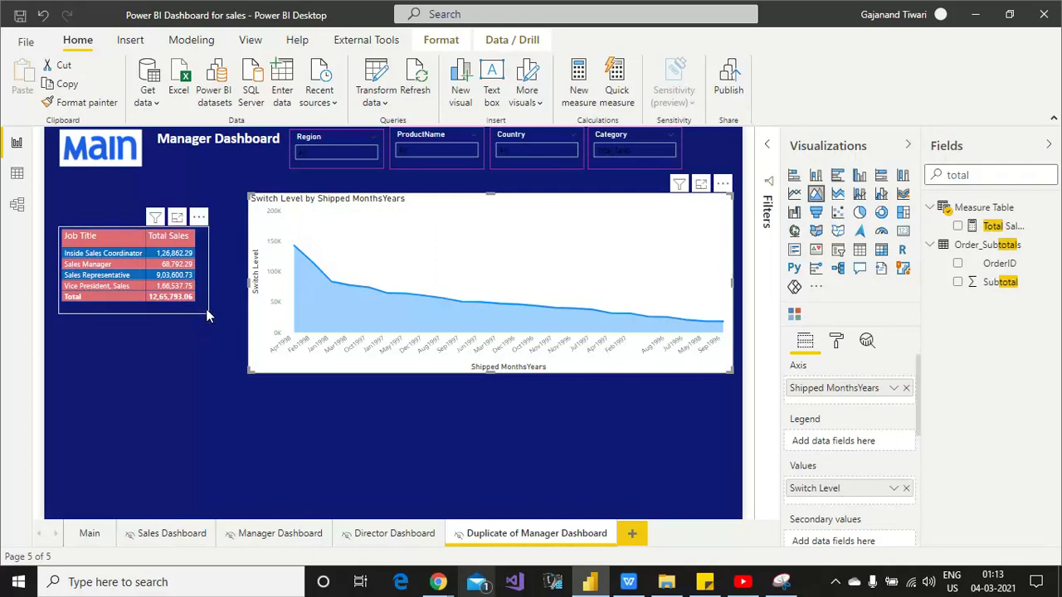
{"action": "left_click_drag", "start_coordinate": [208, 315], "coordinate": [196, 276]}
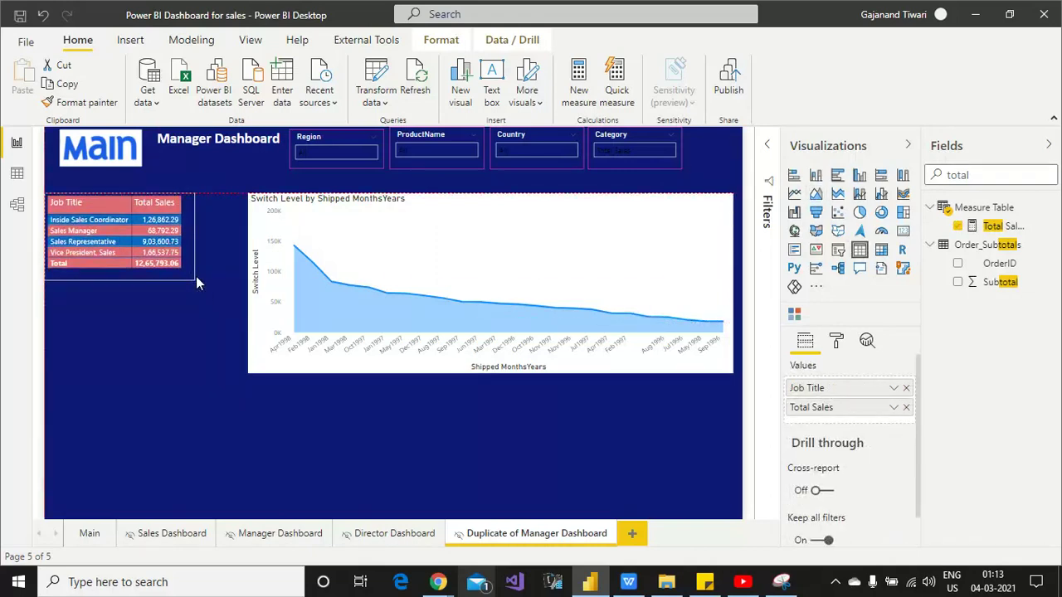
- Check the reference dashboard in Snipping Tool and extend the area chart's left edge to meet the sales table
{"action": "left_click", "coordinate": [781, 581]}
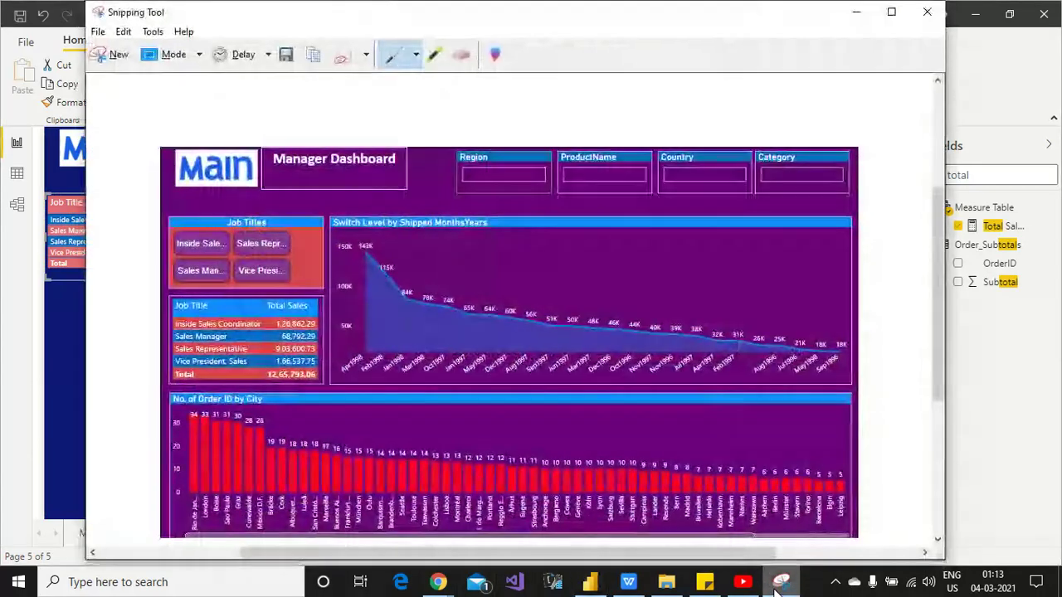
{"action": "mouse_move", "coordinate": [743, 582]}
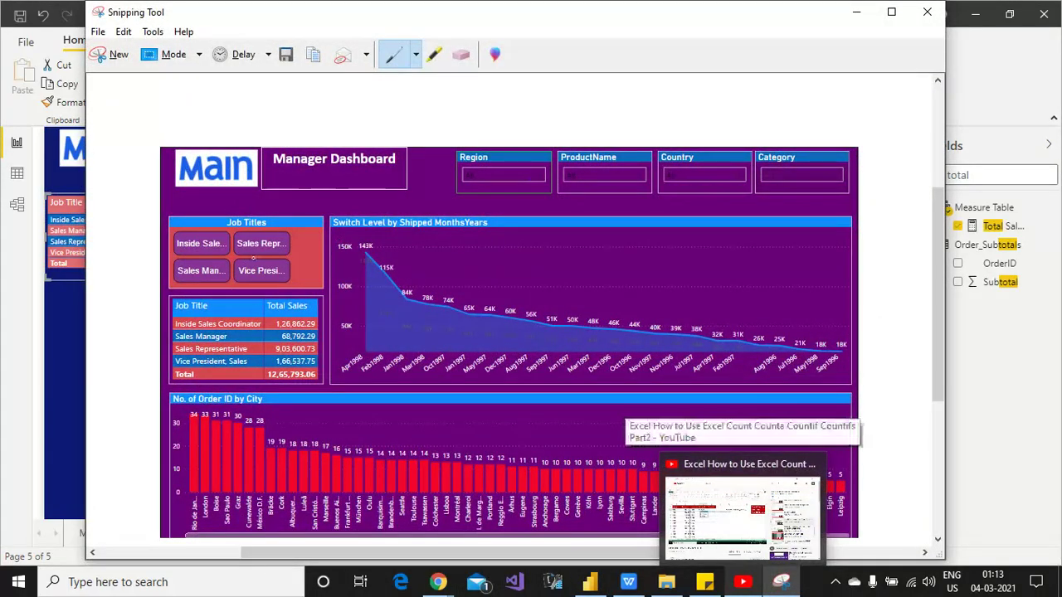
{"action": "left_click", "coordinate": [857, 13]}
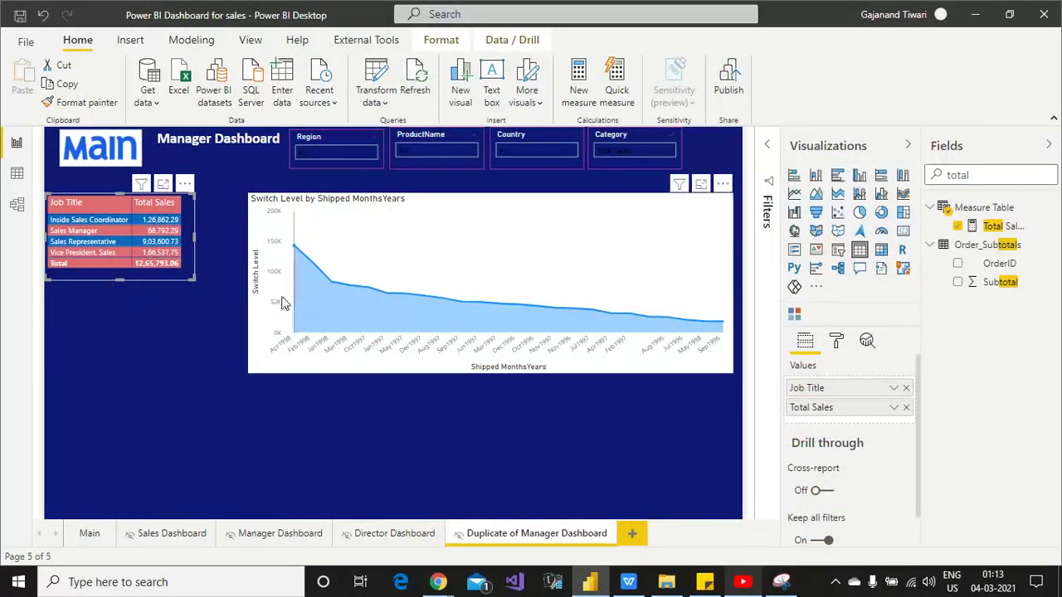
{"action": "left_click", "coordinate": [259, 299]}
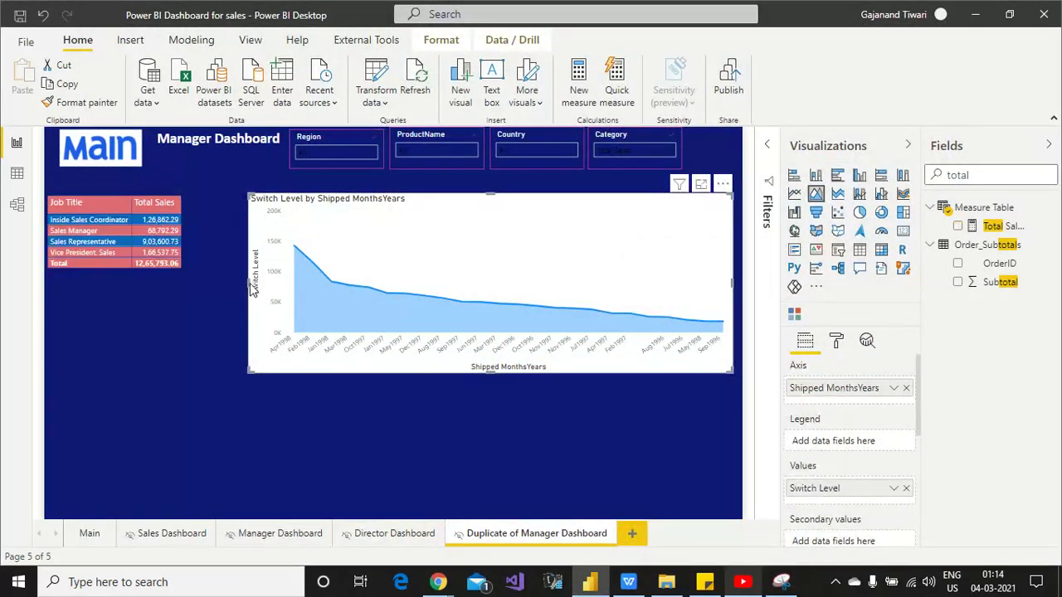
{"action": "left_click_drag", "start_coordinate": [246, 283], "coordinate": [199, 282]}
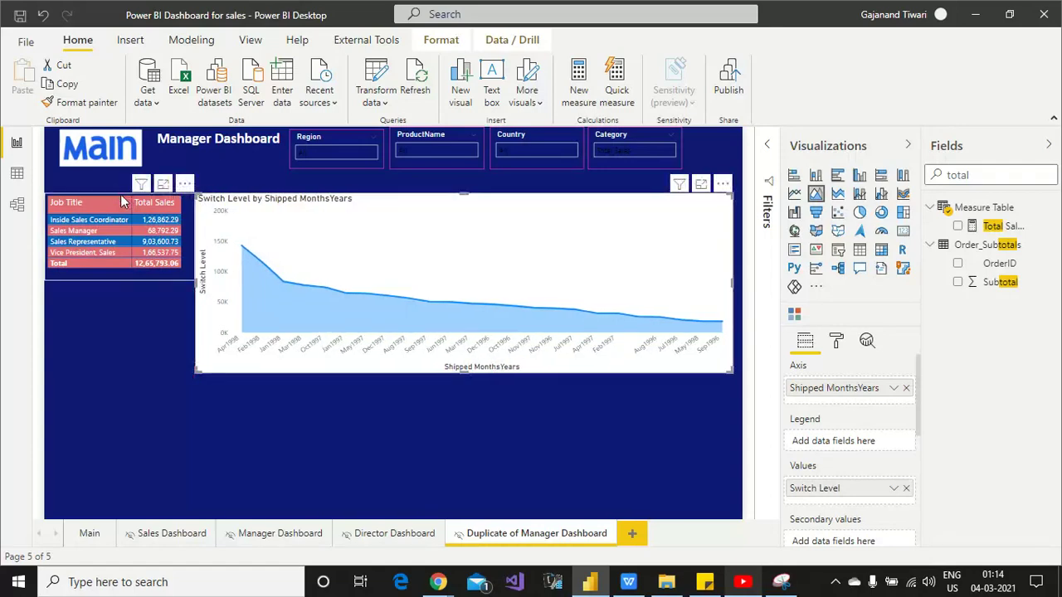
- Move the sales table down to free the space above it, and narrow the area chart slightly from its left edge
{"action": "left_click_drag", "start_coordinate": [122, 202], "coordinate": [114, 289]}
{"action": "left_click", "coordinate": [198, 286]}
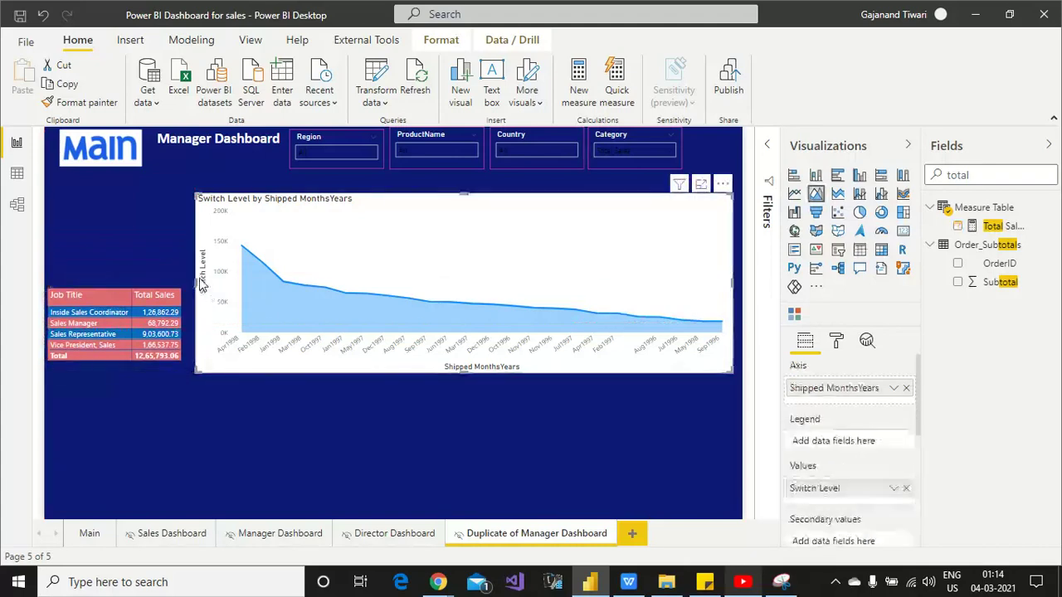
{"action": "left_click_drag", "start_coordinate": [197, 286], "coordinate": [207, 286]}
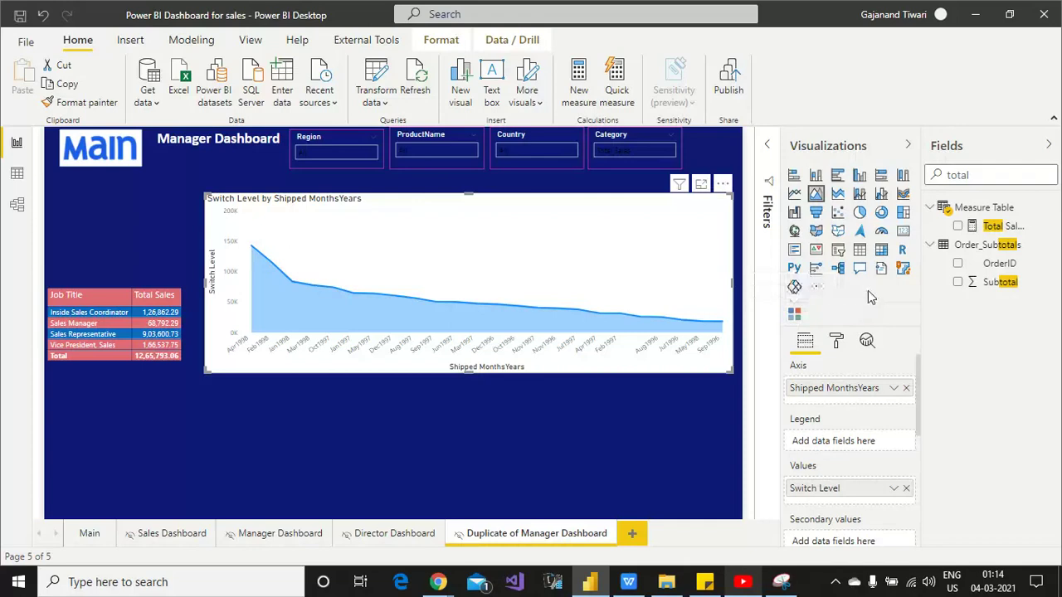
- Add a Chiclet slicer with the Employees Title field as its category, and widen it to reach the area chart's left edge
{"action": "left_click", "coordinate": [821, 287]}
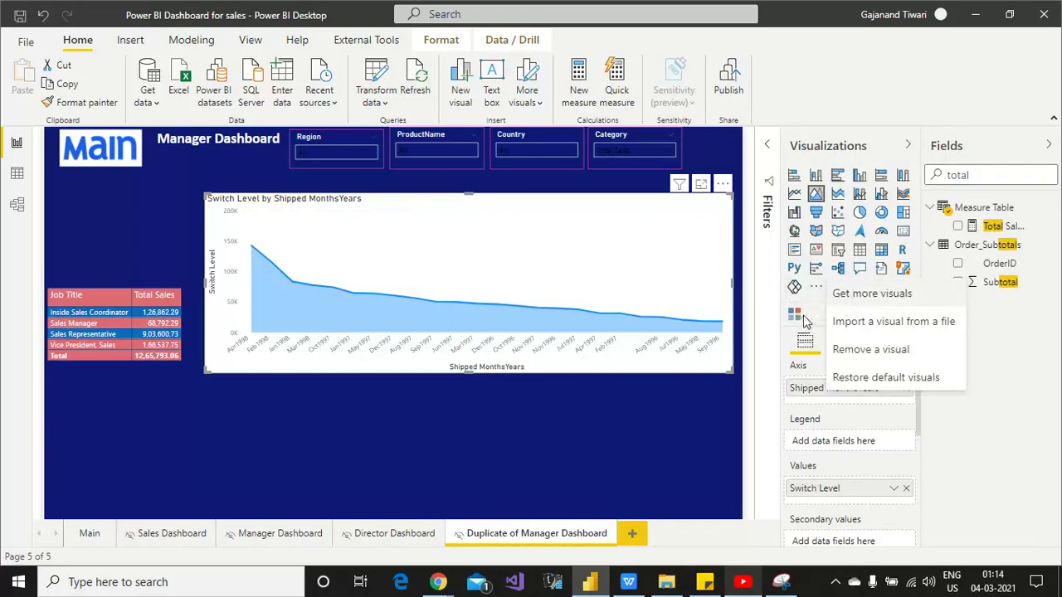
{"action": "key", "text": "Escape"}
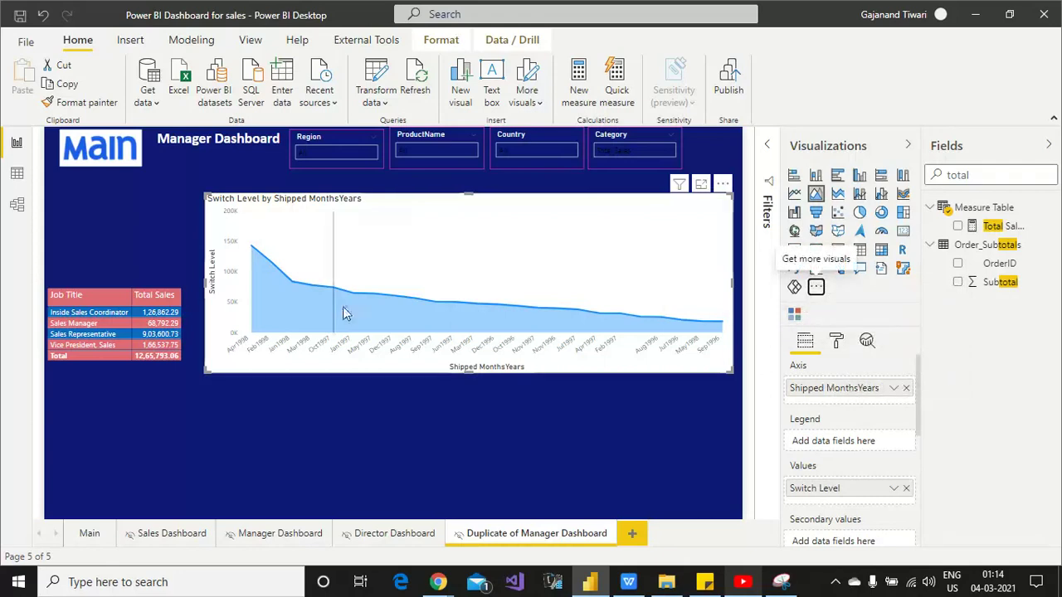
{"action": "left_click", "coordinate": [796, 316]}
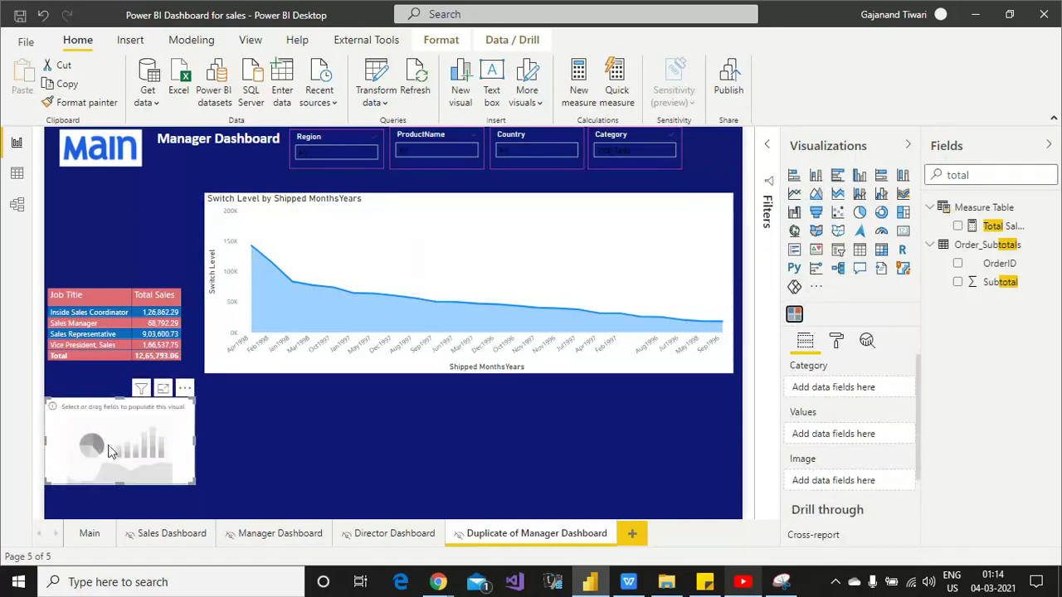
{"action": "key", "text": "BackSpace"}
{"action": "key", "text": "BackSpace"}
{"action": "key", "text": "BackSpace"}
{"action": "key", "text": "BackSpace"}
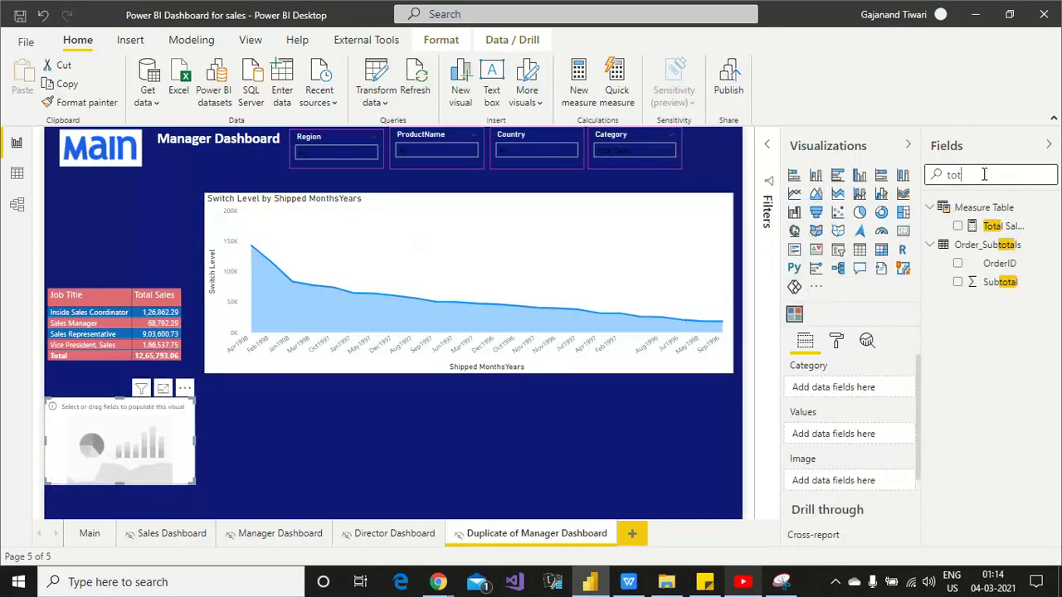
{"action": "type", "text": "itl"}
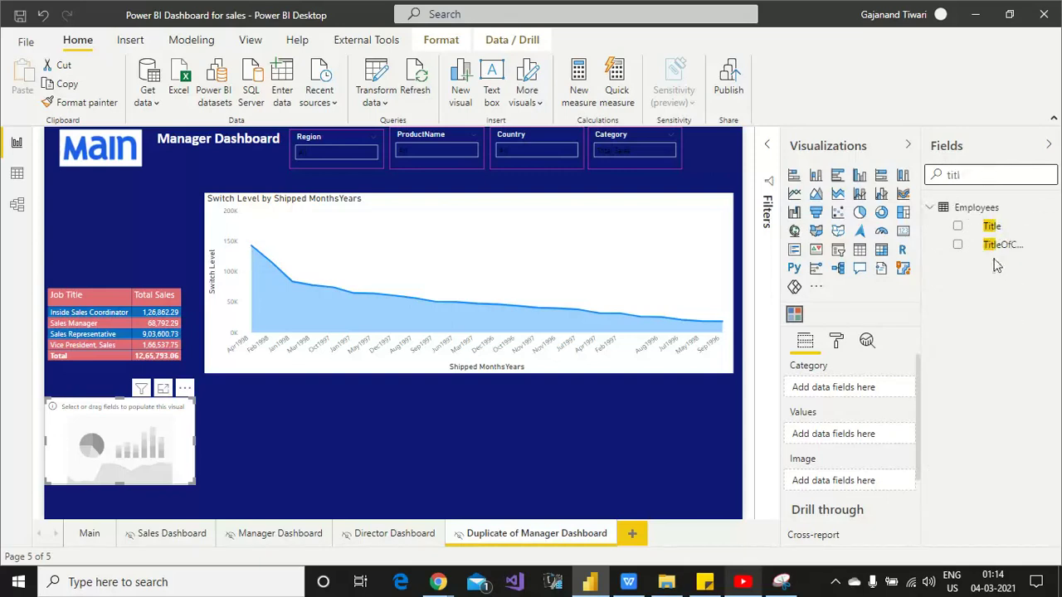
{"action": "left_click_drag", "start_coordinate": [962, 226], "coordinate": [851, 398]}
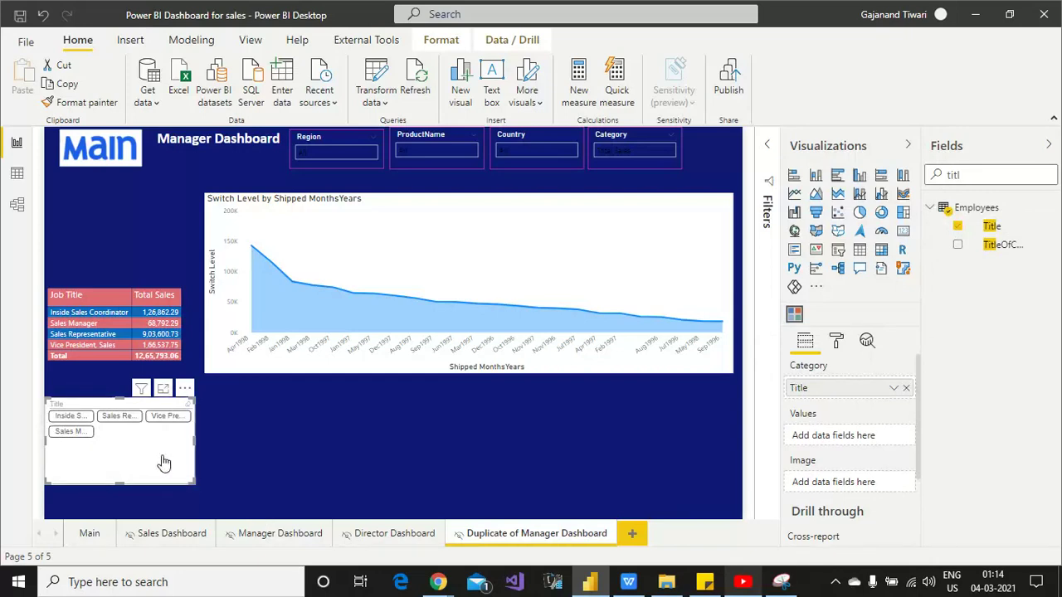
{"action": "mouse_move", "coordinate": [195, 483]}
{"action": "left_mouse_down"}
{"action": "mouse_move", "coordinate": [738, 454]}
{"action": "mouse_move", "coordinate": [587, 450]}
{"action": "mouse_move", "coordinate": [739, 446]}
{"action": "mouse_move", "coordinate": [186, 510]}
{"action": "mouse_move", "coordinate": [204, 486]}
{"action": "left_mouse_up"}
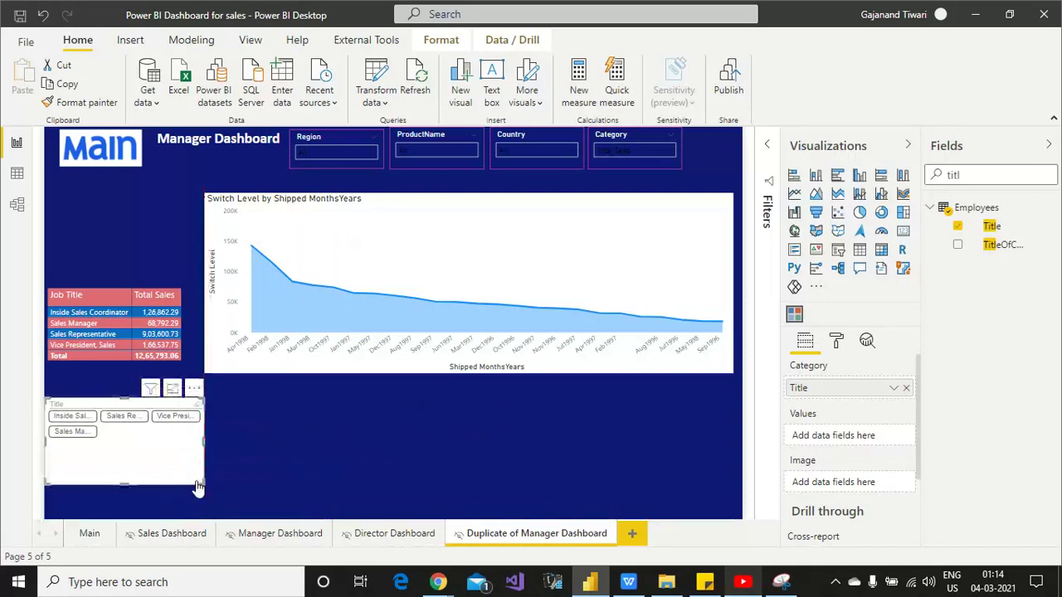
- Lay out the slicer's chiclets in 2 columns with Horizontal orientation, and shorten the slicer to fit its two rows
{"action": "left_click", "coordinate": [838, 342]}
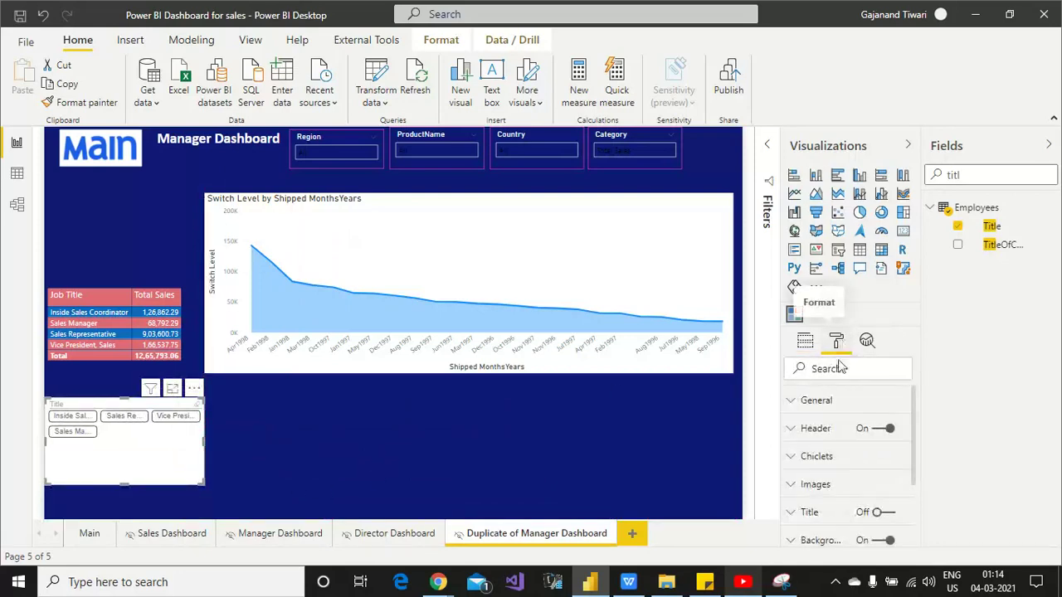
{"action": "left_click", "coordinate": [820, 403]}
{"action": "left_click", "coordinate": [820, 495]}
{"action": "type", "text": "3"}
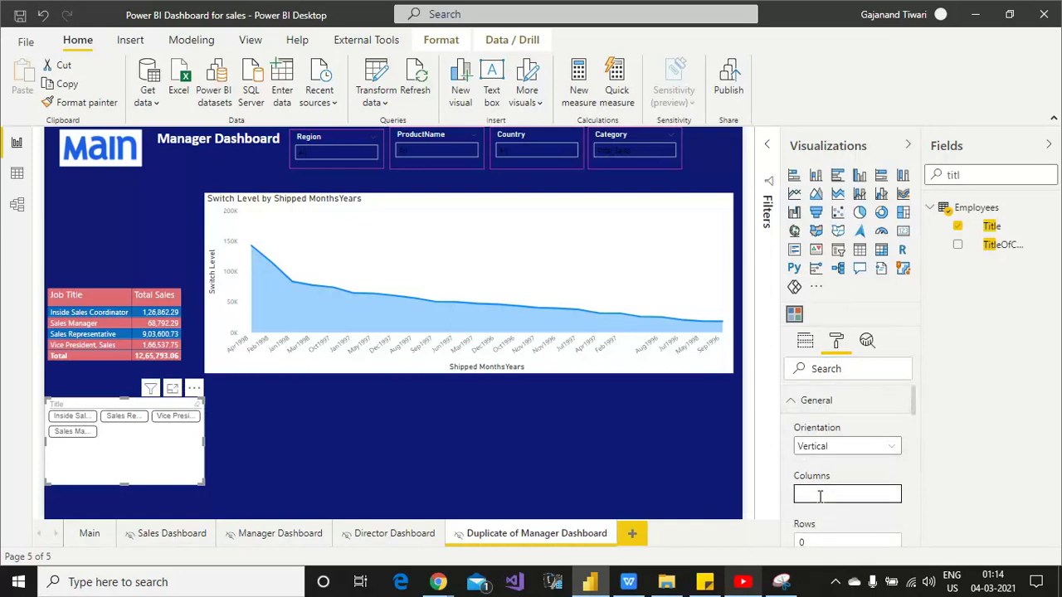
{"action": "type", "text": "2"}
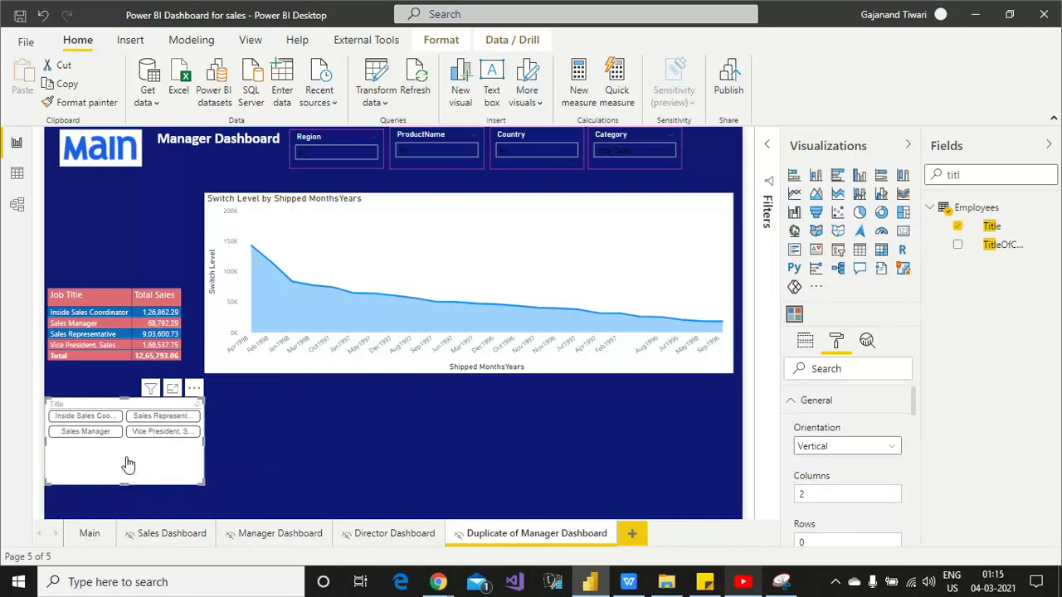
{"action": "left_click_drag", "start_coordinate": [124, 486], "coordinate": [129, 444]}
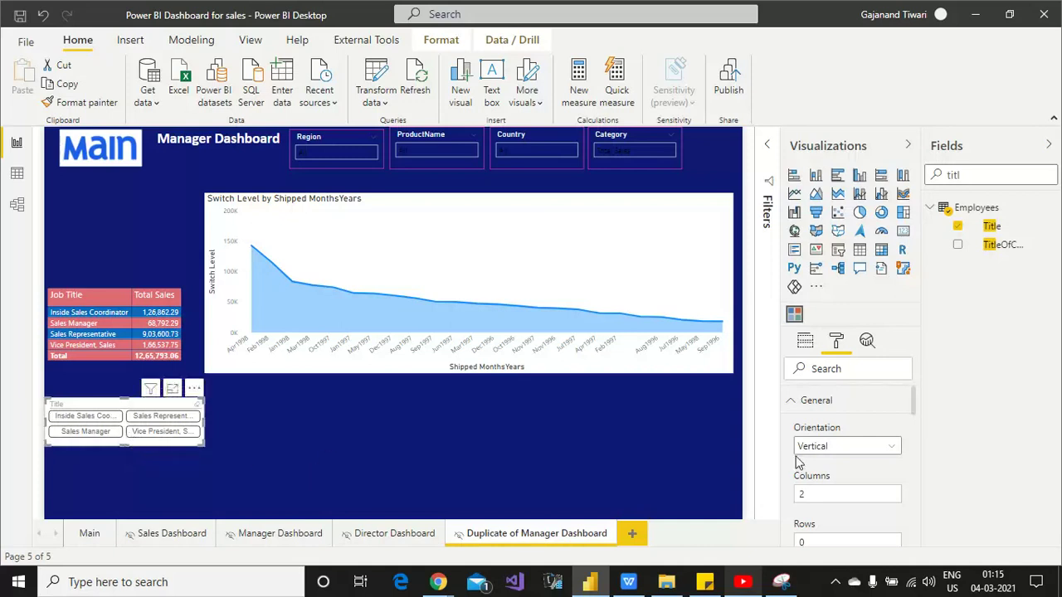
{"action": "left_click", "coordinate": [895, 447]}
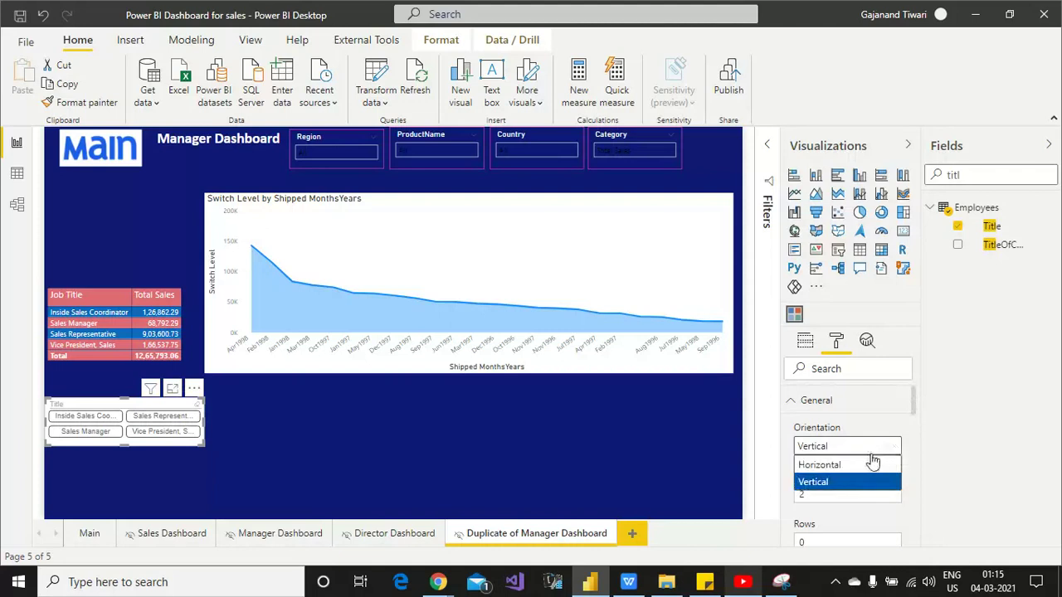
{"action": "left_click", "coordinate": [867, 468]}
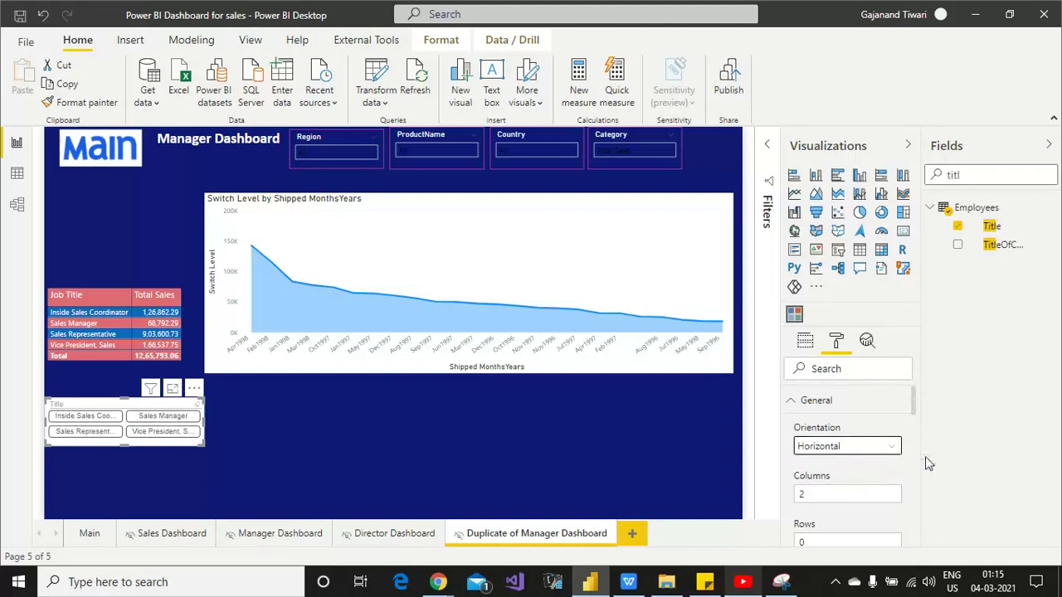
- Set the Chiclet slicer's header title to "Job Title"
{"action": "left_click_drag", "start_coordinate": [916, 407], "coordinate": [919, 515]}
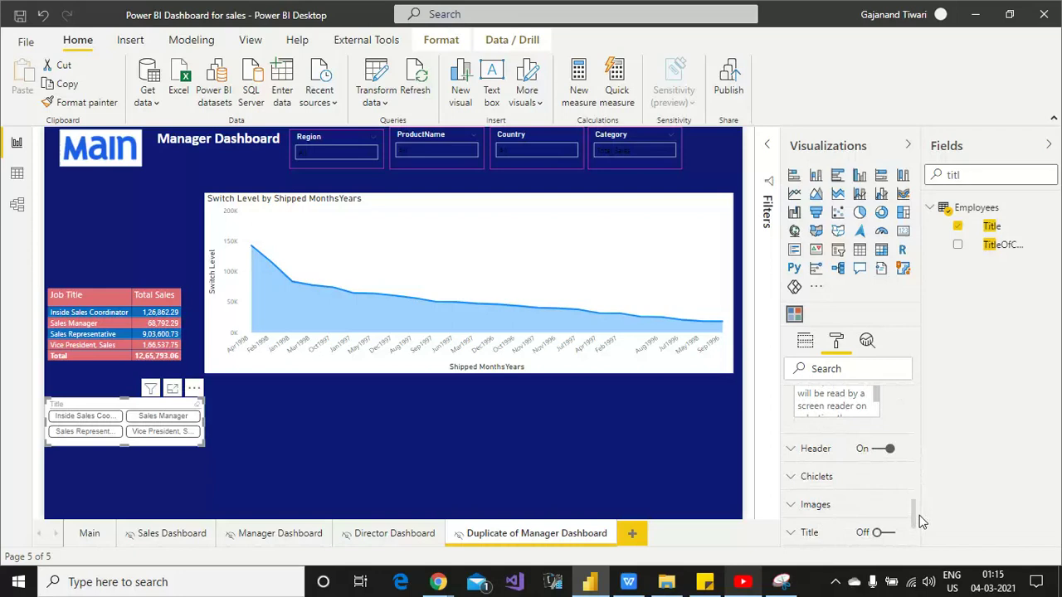
{"action": "left_click", "coordinate": [794, 450]}
{"action": "left_click", "coordinate": [795, 452]}
{"action": "left_click", "coordinate": [790, 449]}
{"action": "left_click", "coordinate": [824, 496]}
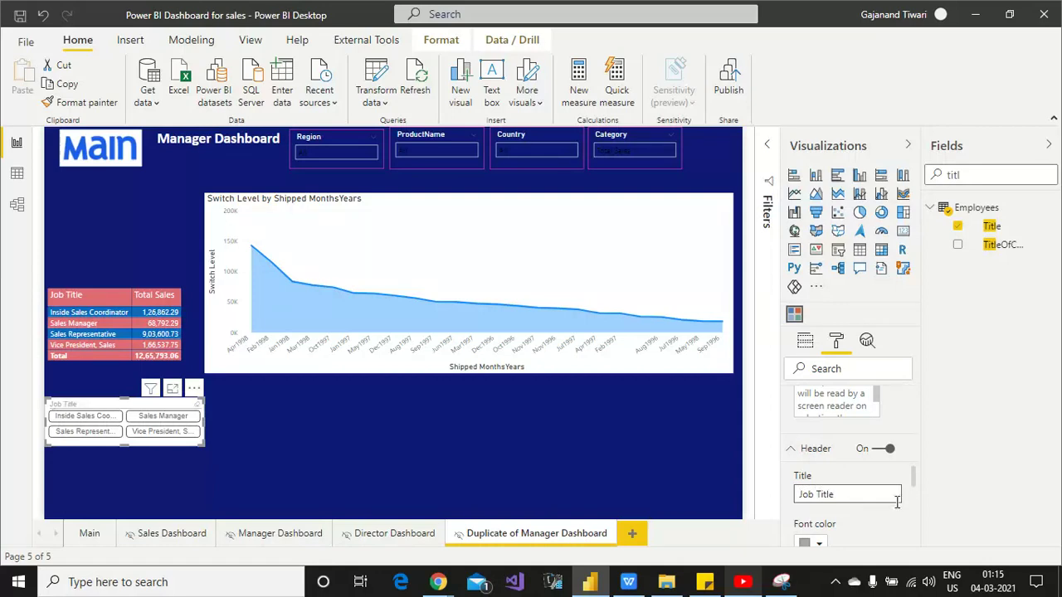
- Give the Chiclet slicer's header a white font color and a light red background
{"action": "left_click_drag", "start_coordinate": [912, 474], "coordinate": [916, 496]}
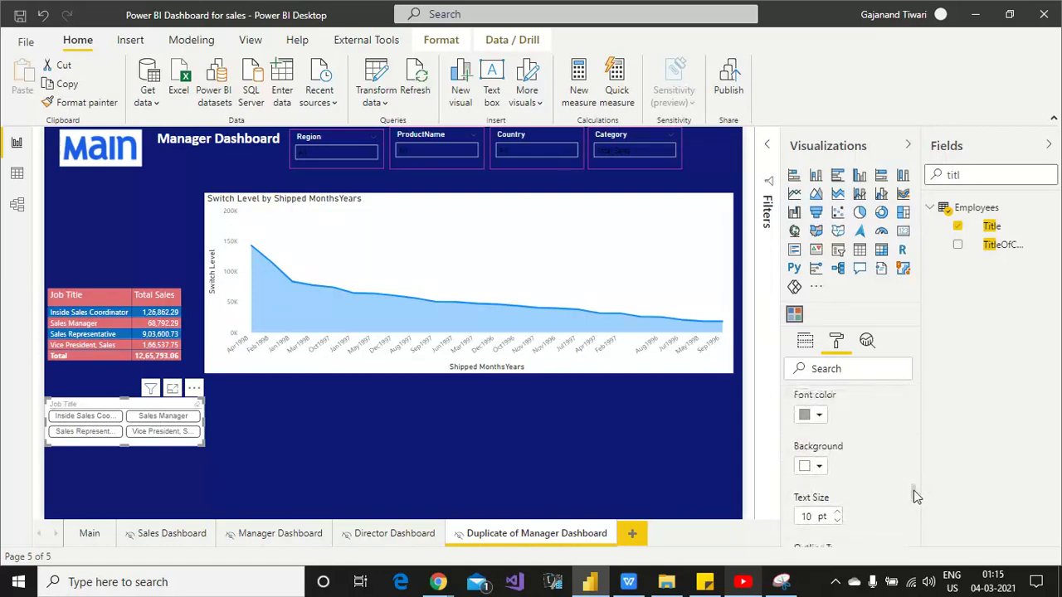
{"action": "left_click", "coordinate": [818, 417]}
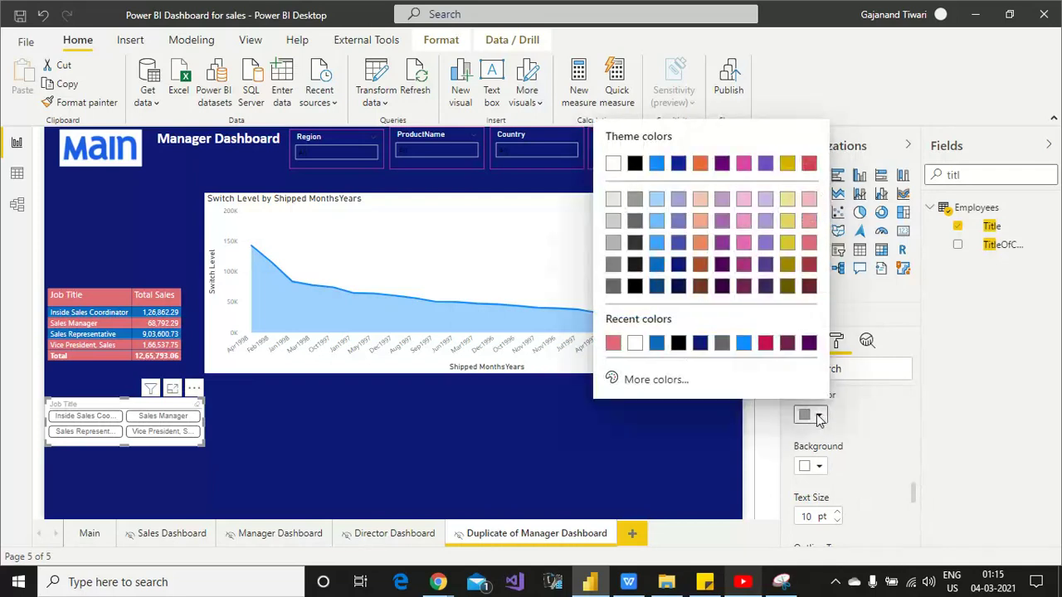
{"action": "left_click", "coordinate": [612, 164]}
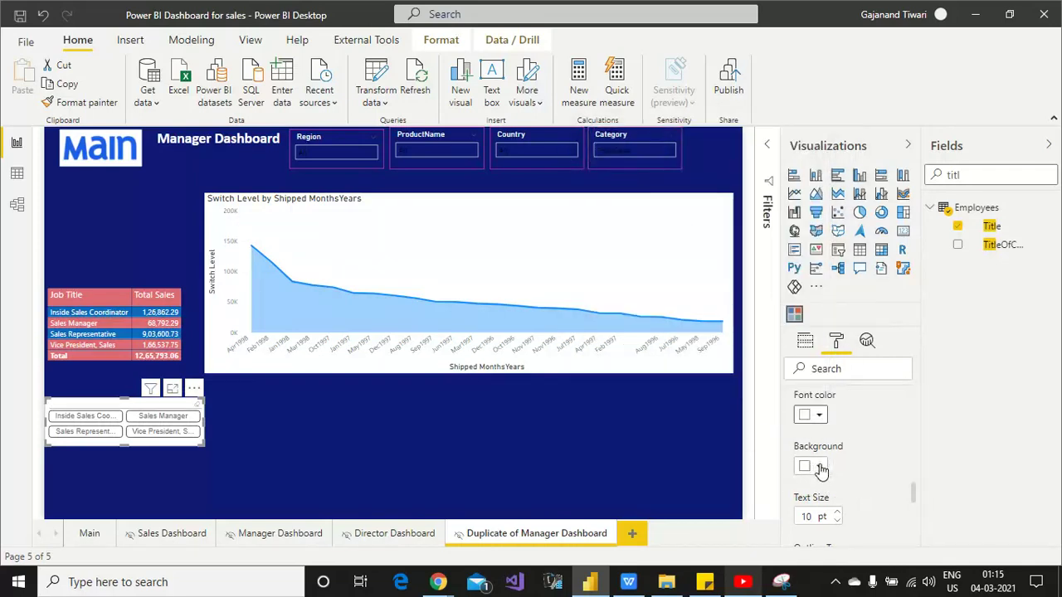
{"action": "left_click", "coordinate": [818, 467]}
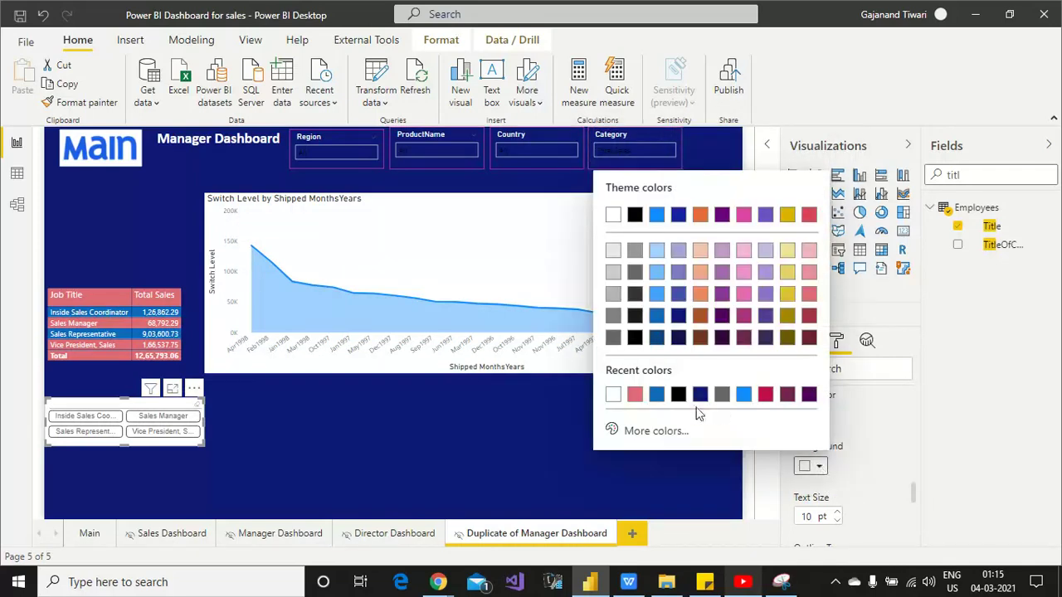
{"action": "left_click", "coordinate": [634, 394]}
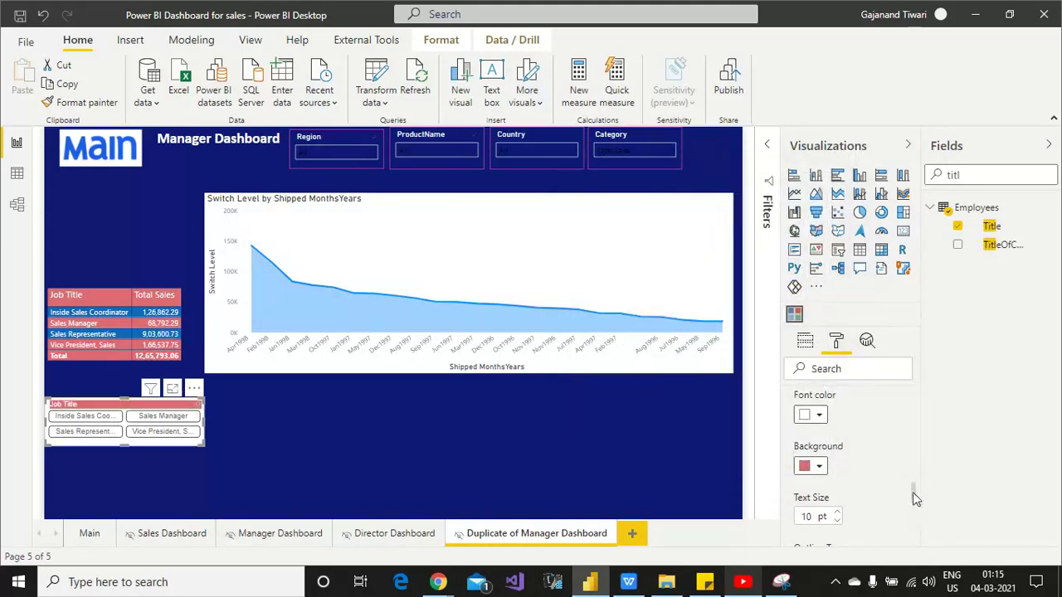
- Set the Job Title slicer's chiclets to a light red selected color and a blue hover color
{"action": "left_click_drag", "start_coordinate": [912, 508], "coordinate": [913, 537]}
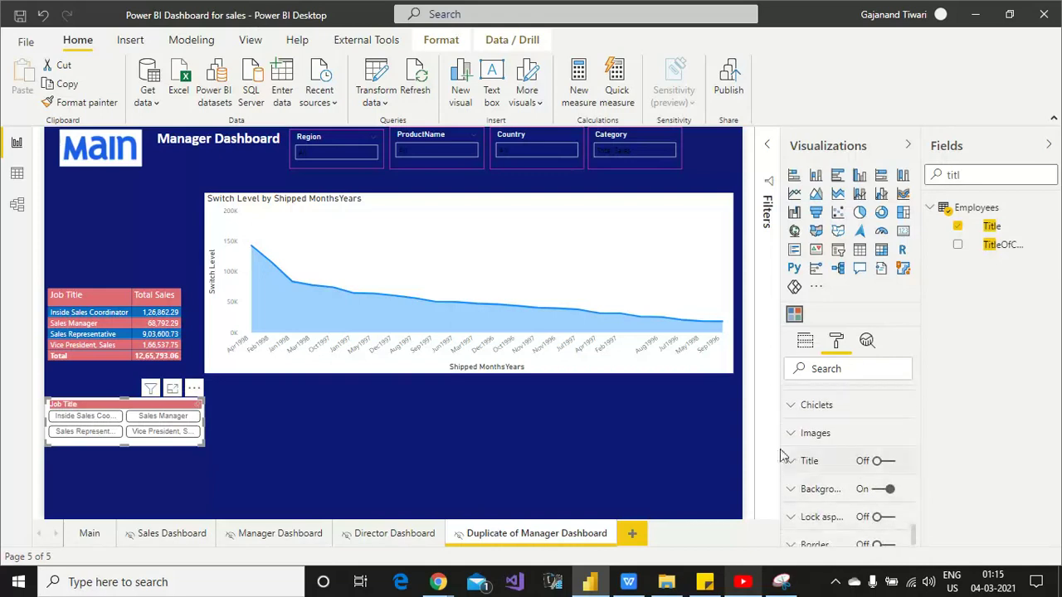
{"action": "left_click", "coordinate": [794, 406]}
{"action": "left_click", "coordinate": [794, 408]}
{"action": "left_click", "coordinate": [795, 407]}
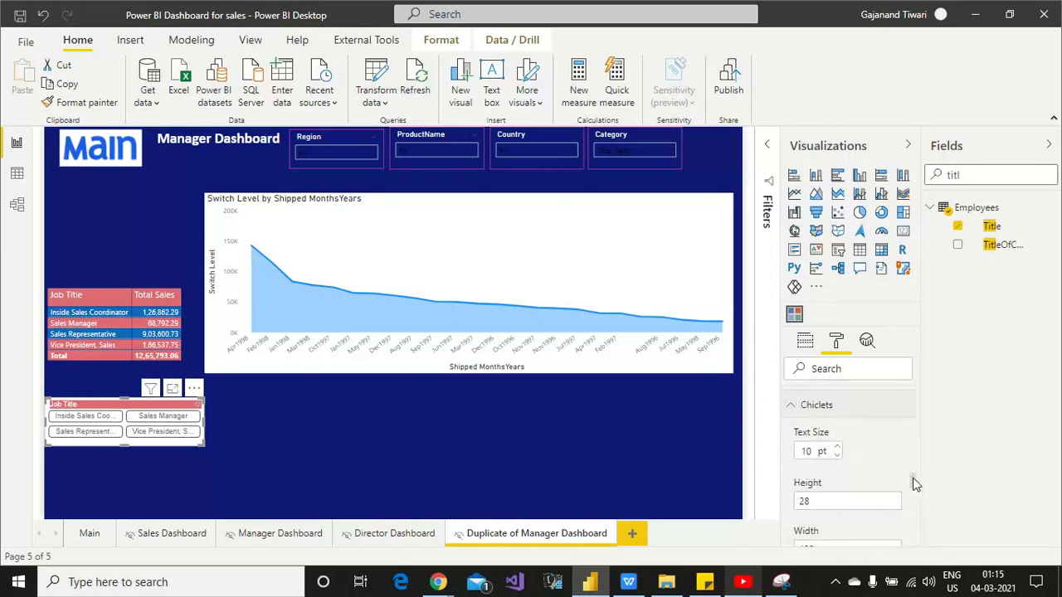
{"action": "left_click_drag", "start_coordinate": [914, 485], "coordinate": [915, 500]}
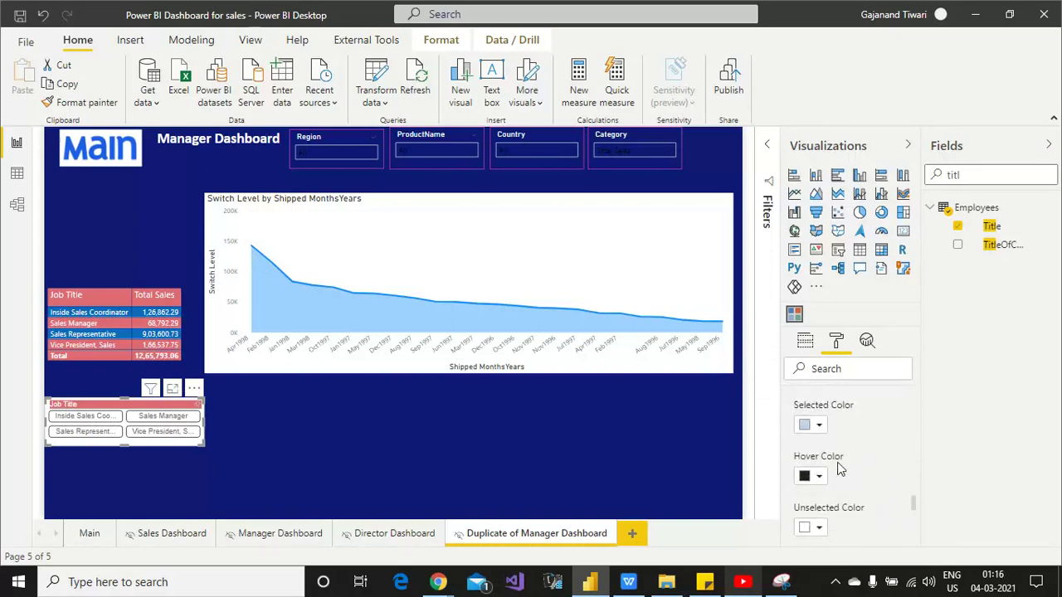
{"action": "left_click", "coordinate": [820, 426]}
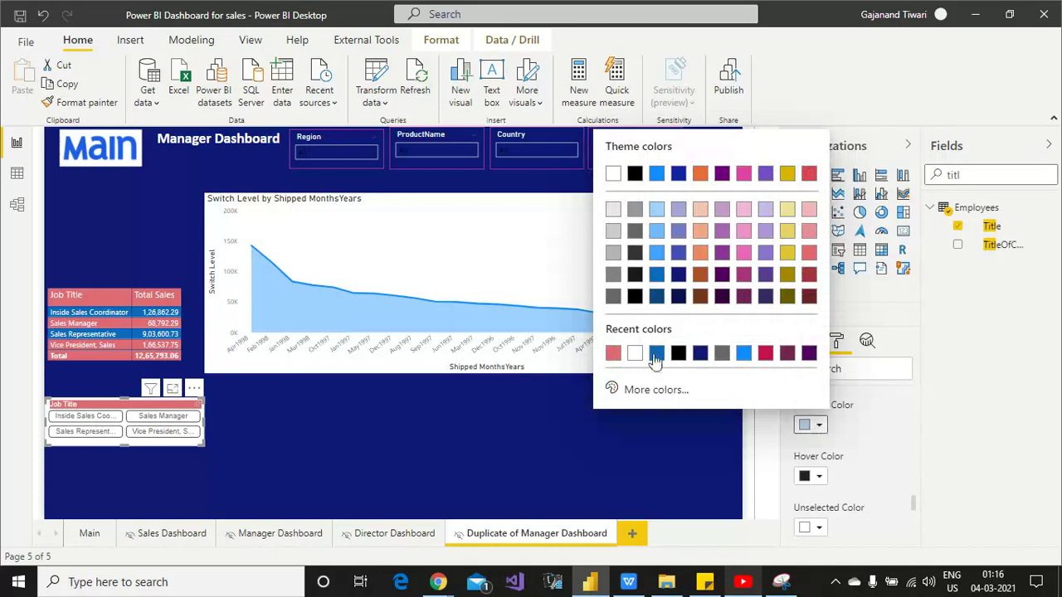
{"action": "left_click", "coordinate": [612, 355]}
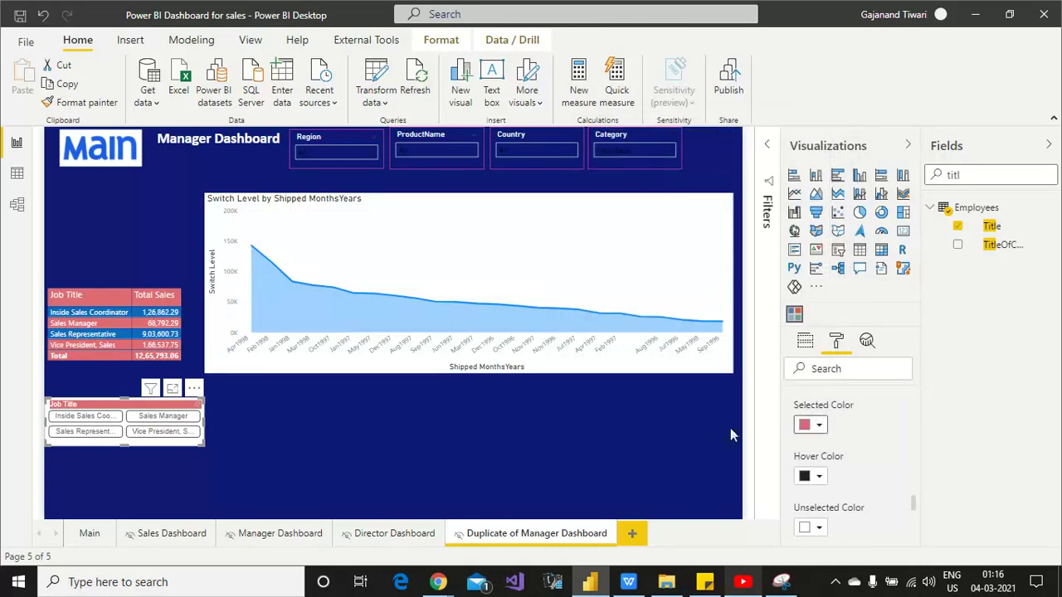
{"action": "left_click", "coordinate": [820, 478]}
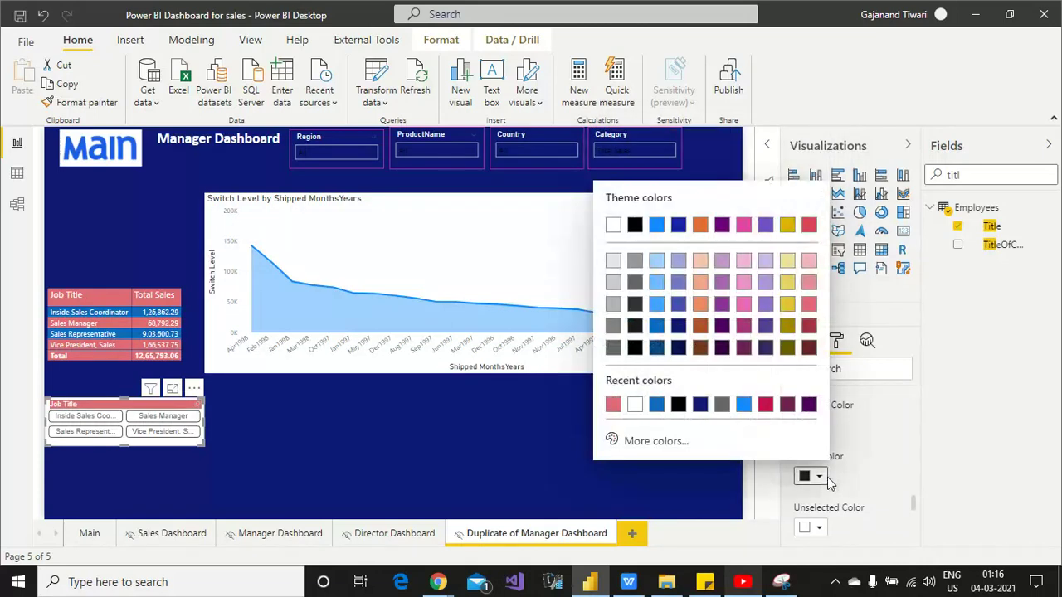
{"action": "left_click", "coordinate": [656, 226]}
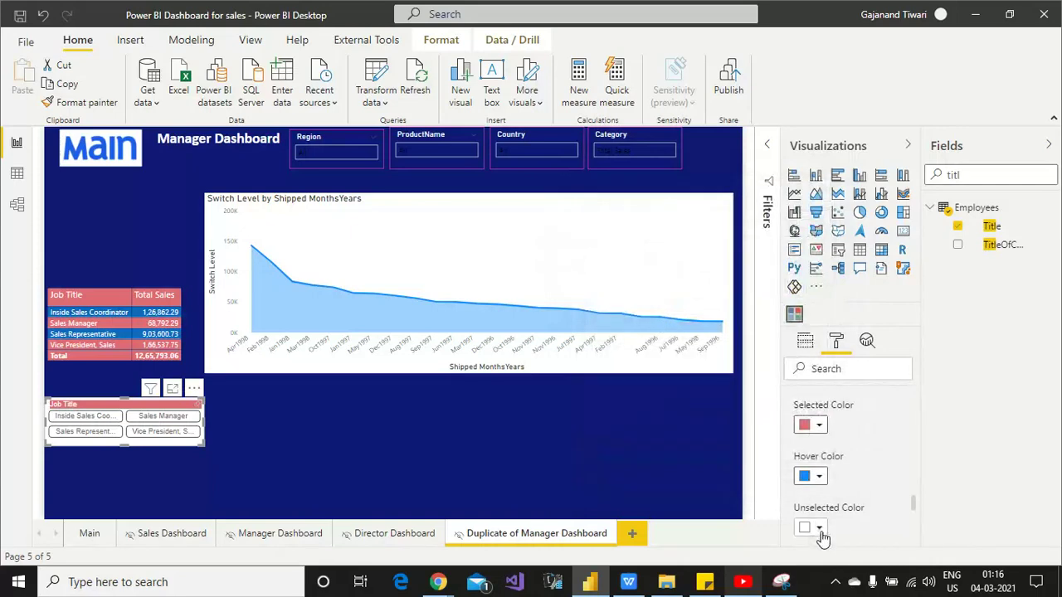
- Try orange as the chiclets' unselected color, and settle on the same light red as the selected color
{"action": "left_click", "coordinate": [818, 529]}
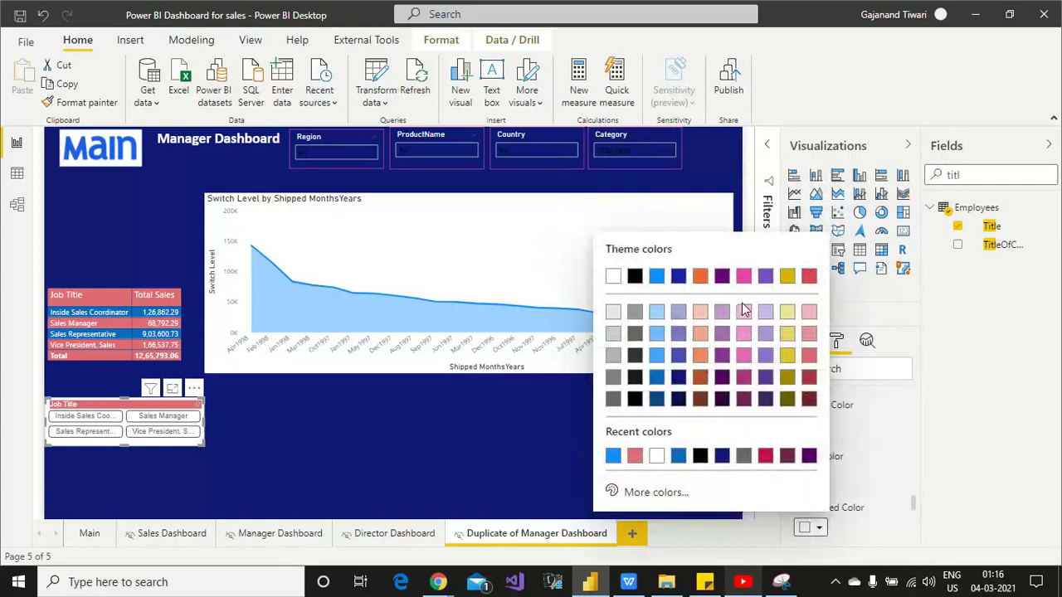
{"action": "left_click", "coordinate": [701, 277]}
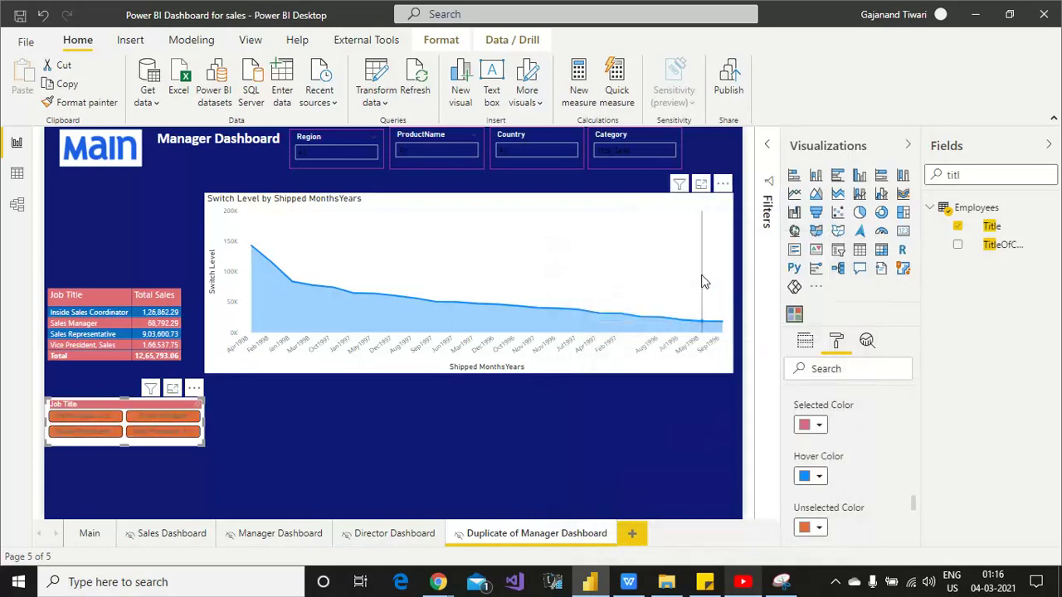
{"action": "left_click", "coordinate": [820, 529]}
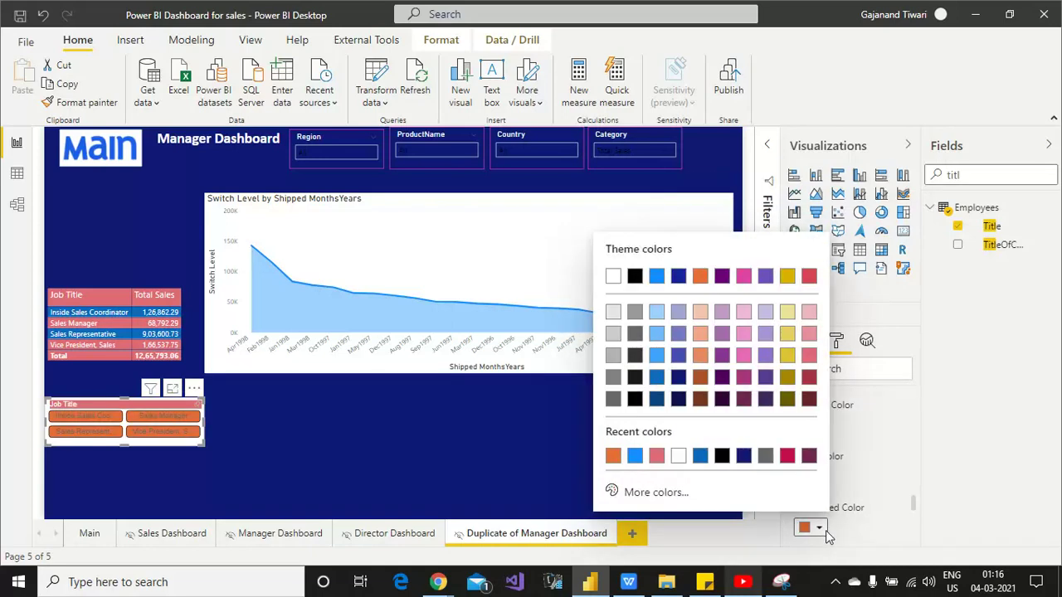
{"action": "left_click", "coordinate": [658, 457]}
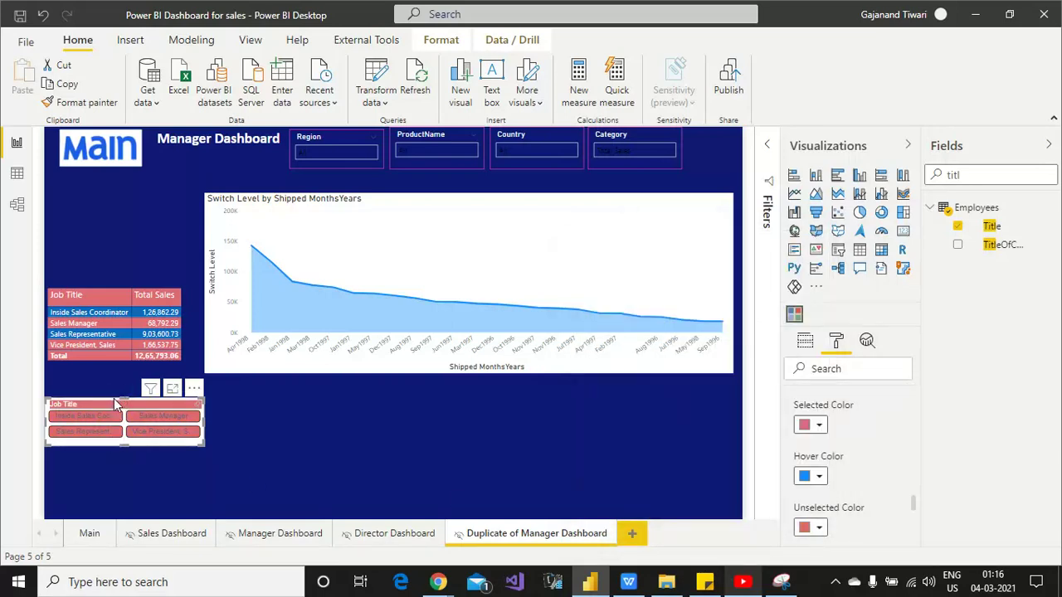
- Move the Job Title slicer up under the Main logo, slightly narrowed on both sides, with the sales table directly beneath it
{"action": "left_click_drag", "start_coordinate": [114, 399], "coordinate": [101, 189]}
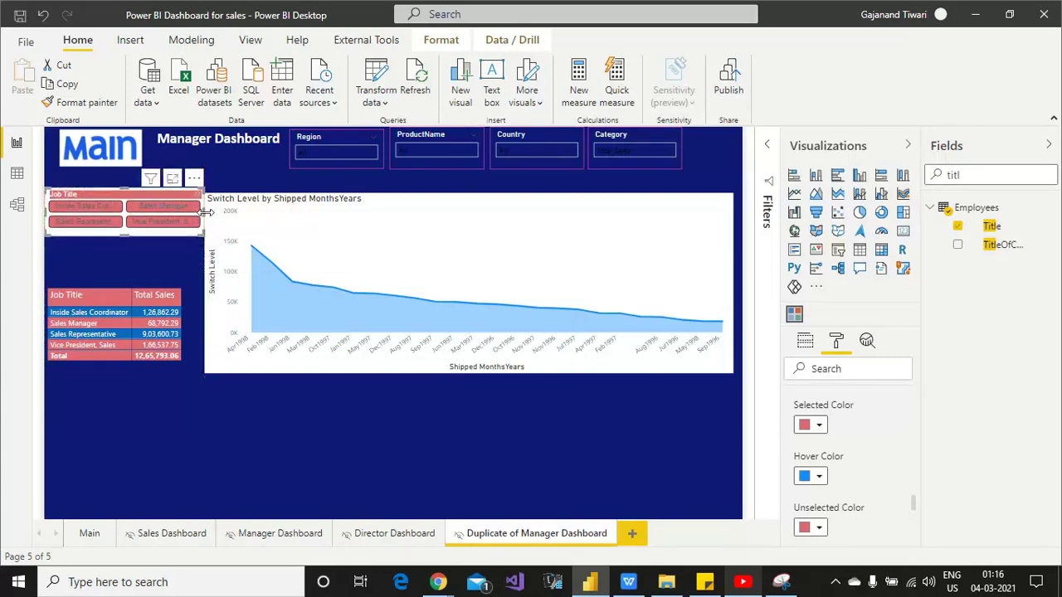
{"action": "left_click_drag", "start_coordinate": [206, 213], "coordinate": [196, 213]}
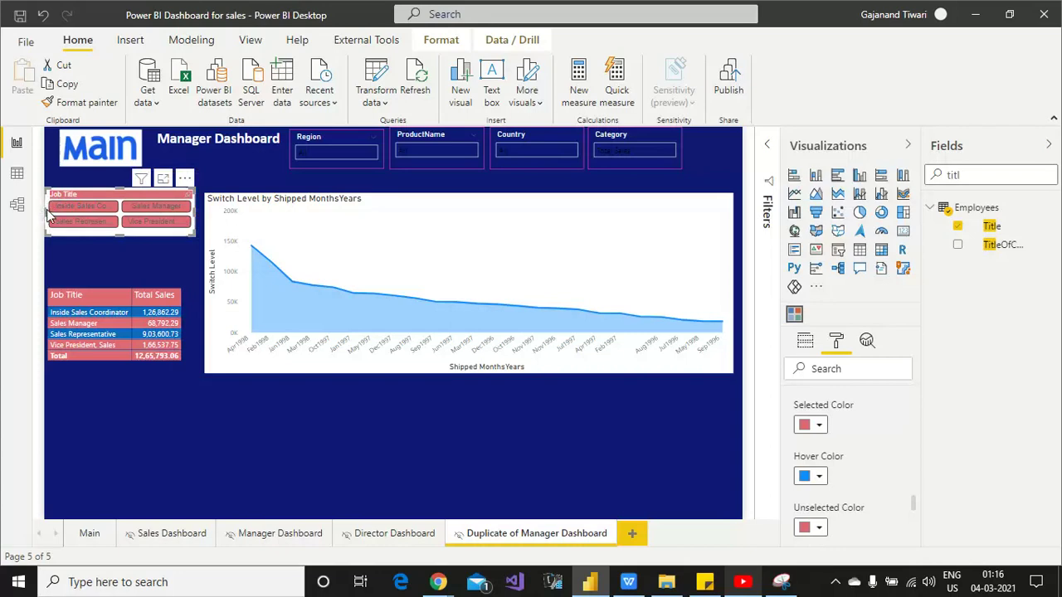
{"action": "left_click_drag", "start_coordinate": [45, 208], "coordinate": [56, 212]}
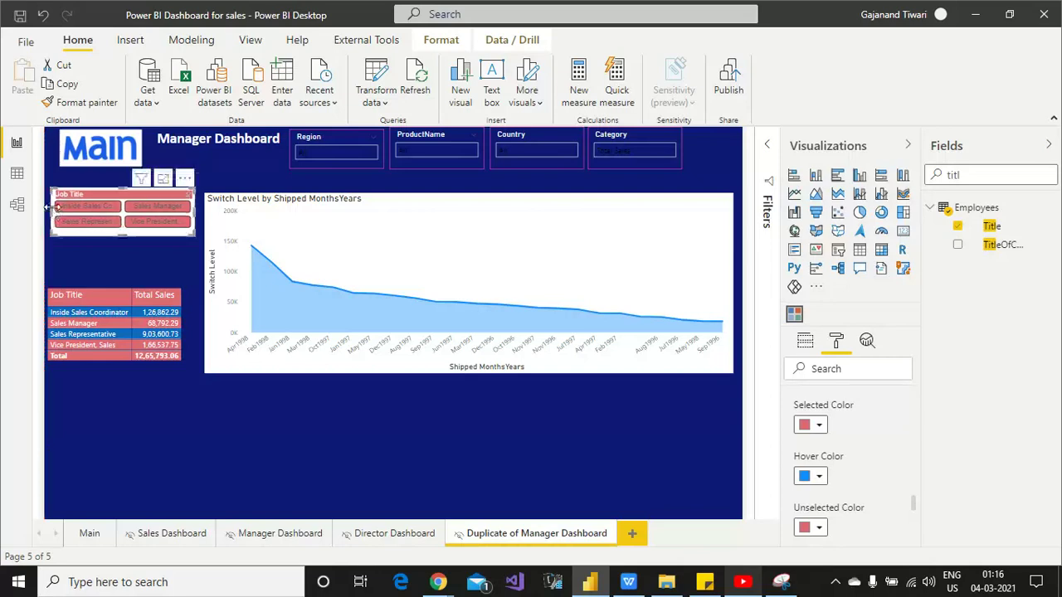
{"action": "left_click", "coordinate": [119, 289]}
{"action": "mouse_move", "coordinate": [119, 290]}
{"action": "left_mouse_down"}
{"action": "mouse_move", "coordinate": [120, 316]}
{"action": "mouse_move", "coordinate": [120, 296]}
{"action": "left_mouse_up"}
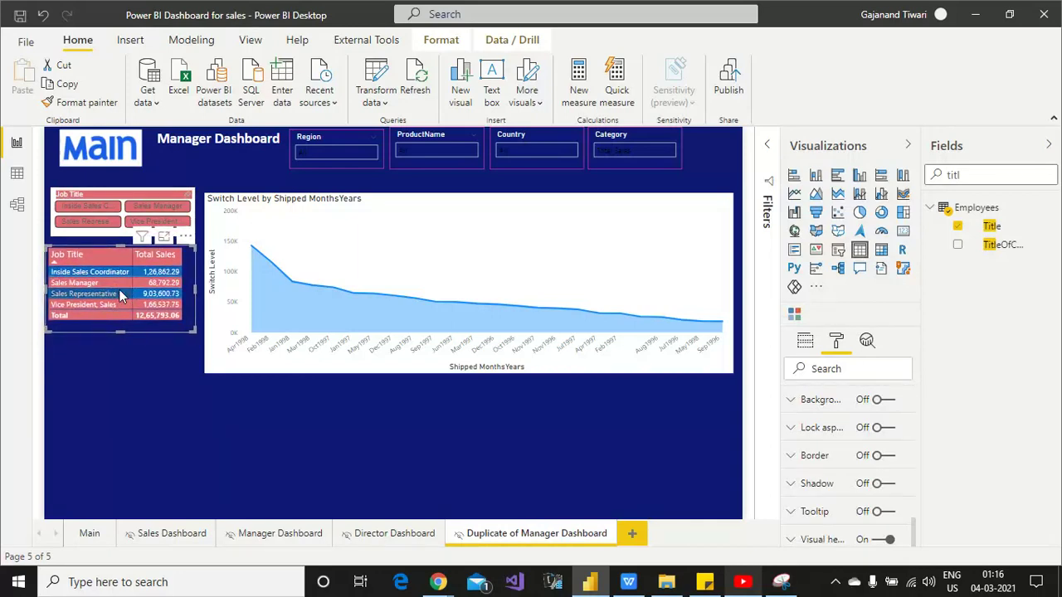
- Shorten the area chart to end near the sales table's bottom edge, and nudge it up to align with the Job Title slicer's top
{"action": "left_click", "coordinate": [404, 370]}
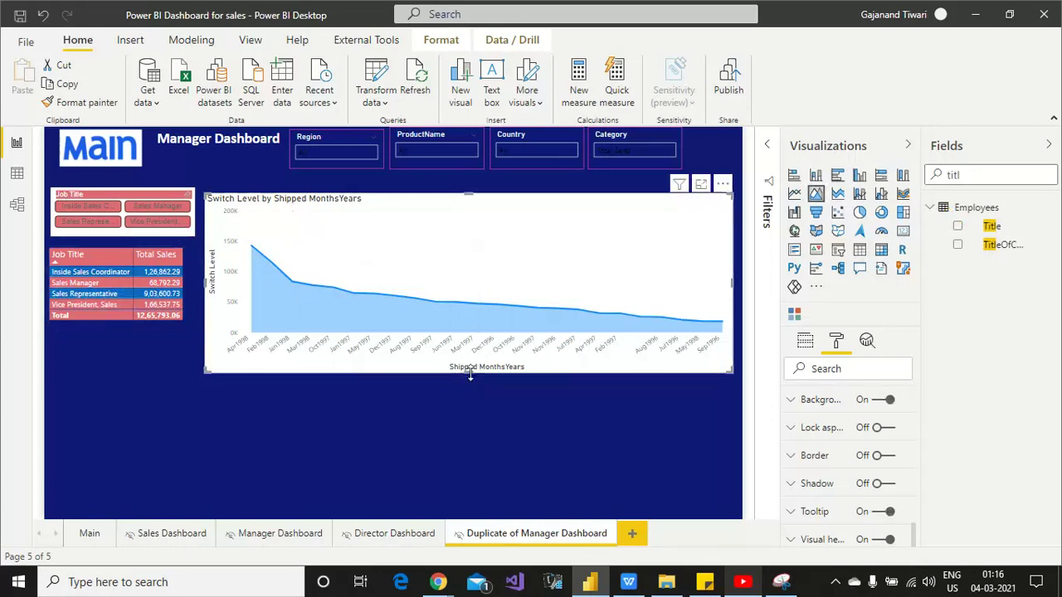
{"action": "left_click_drag", "start_coordinate": [469, 372], "coordinate": [463, 333]}
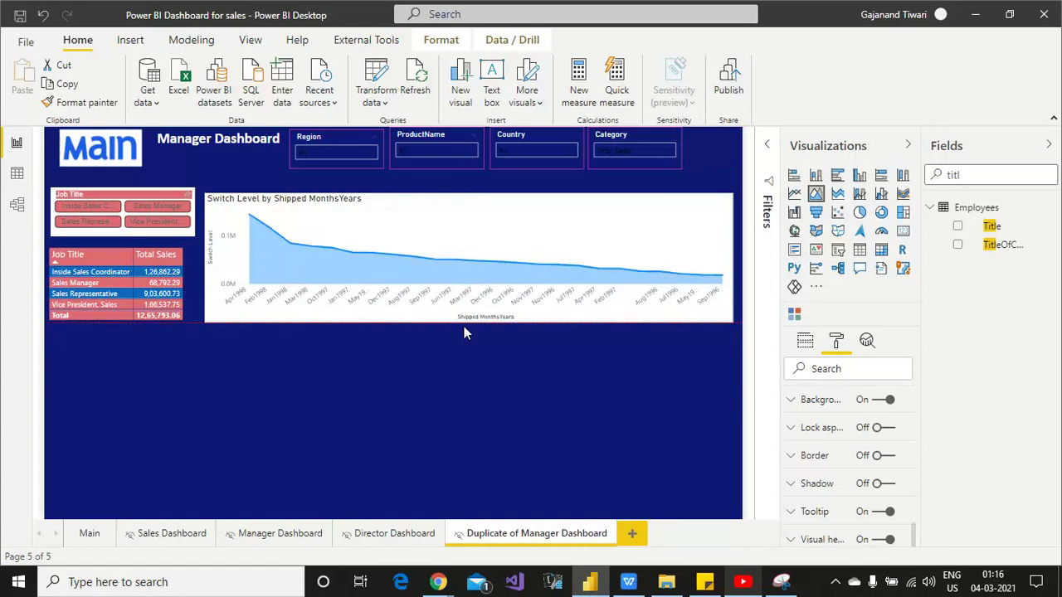
{"action": "key", "text": "Up"}
{"action": "key", "text": "Up"}
{"action": "key", "text": "Up"}
{"action": "key", "text": "Up"}
{"action": "key", "text": "Up"}
{"action": "key", "text": "Up"}
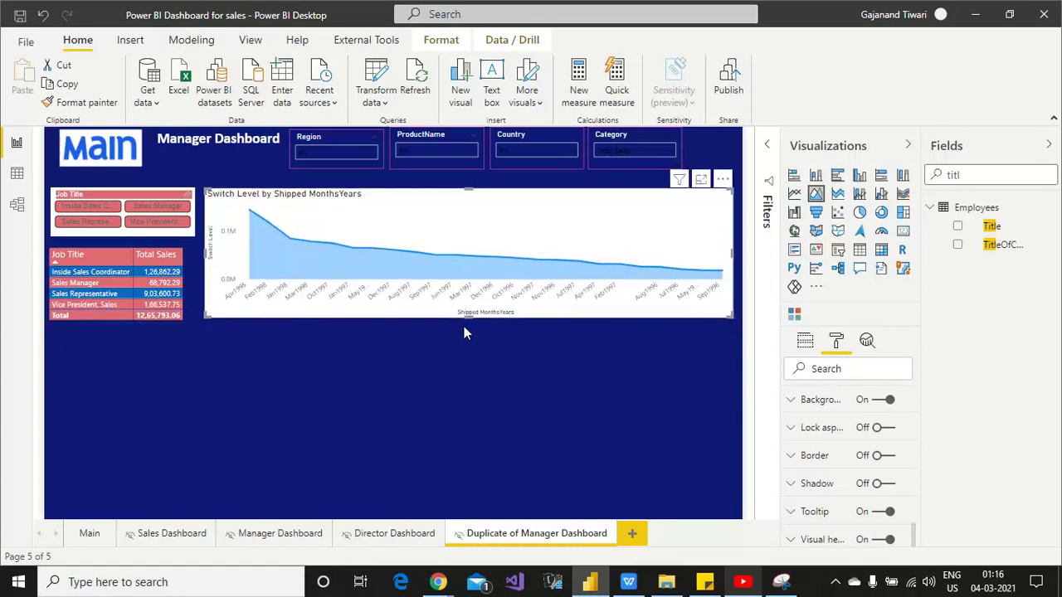
{"action": "left_click", "coordinate": [190, 300]}
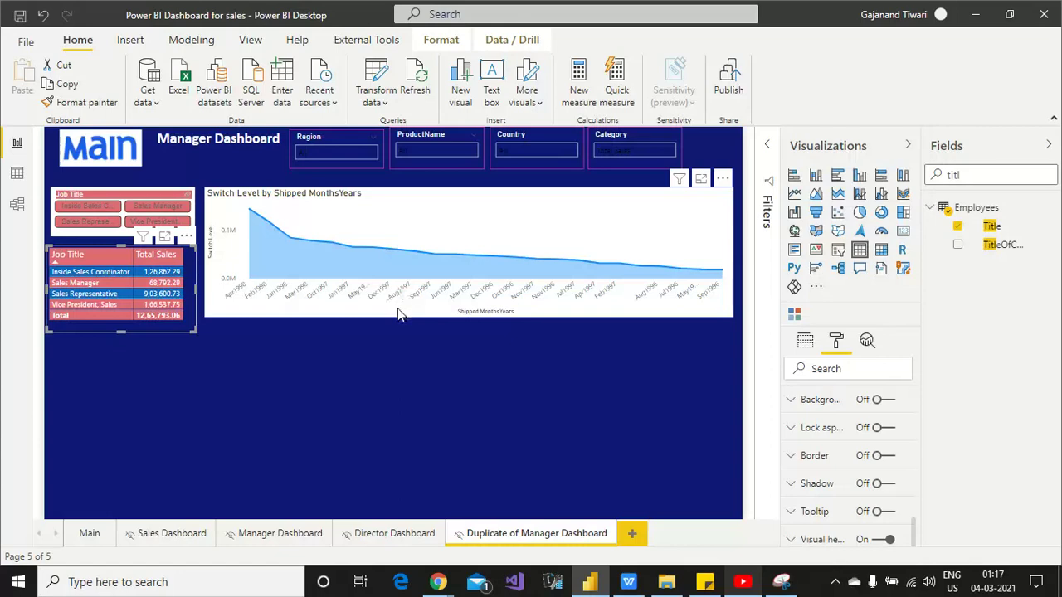
{"action": "left_click", "coordinate": [453, 314]}
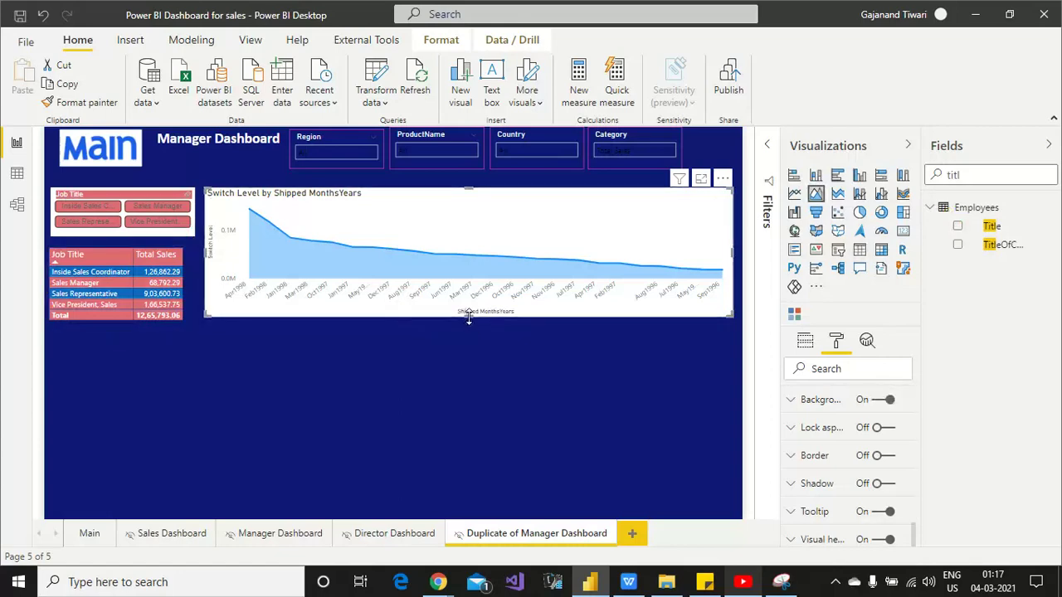
{"action": "mouse_move", "coordinate": [469, 315]}
{"action": "left_mouse_down"}
{"action": "mouse_move", "coordinate": [470, 330]}
{"action": "mouse_move", "coordinate": [469, 320]}
{"action": "left_mouse_up"}
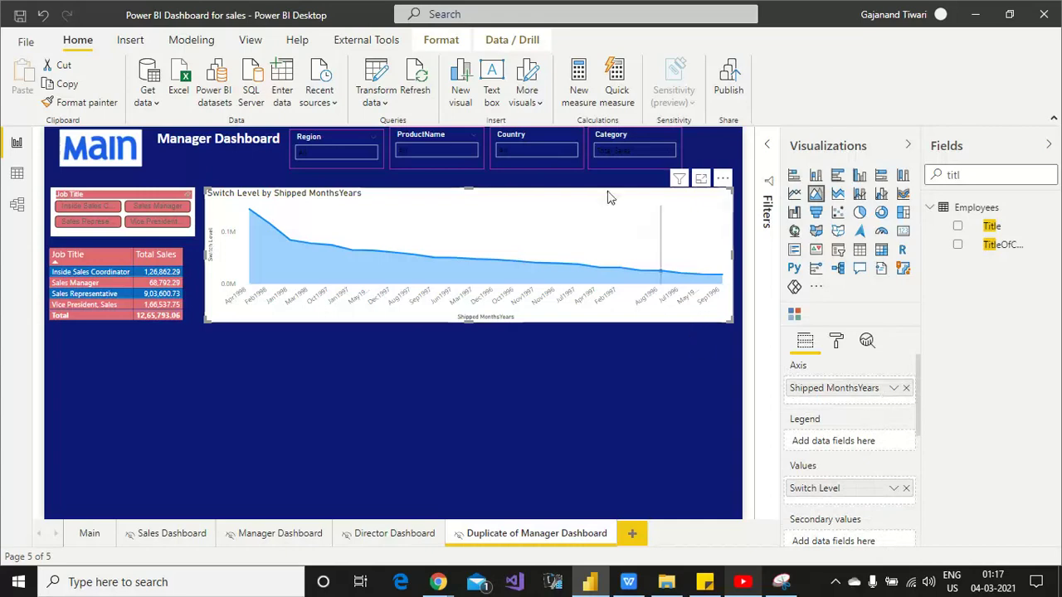
- Turn on data labels for the area chart and turn off its background
{"action": "left_click", "coordinate": [837, 343]}
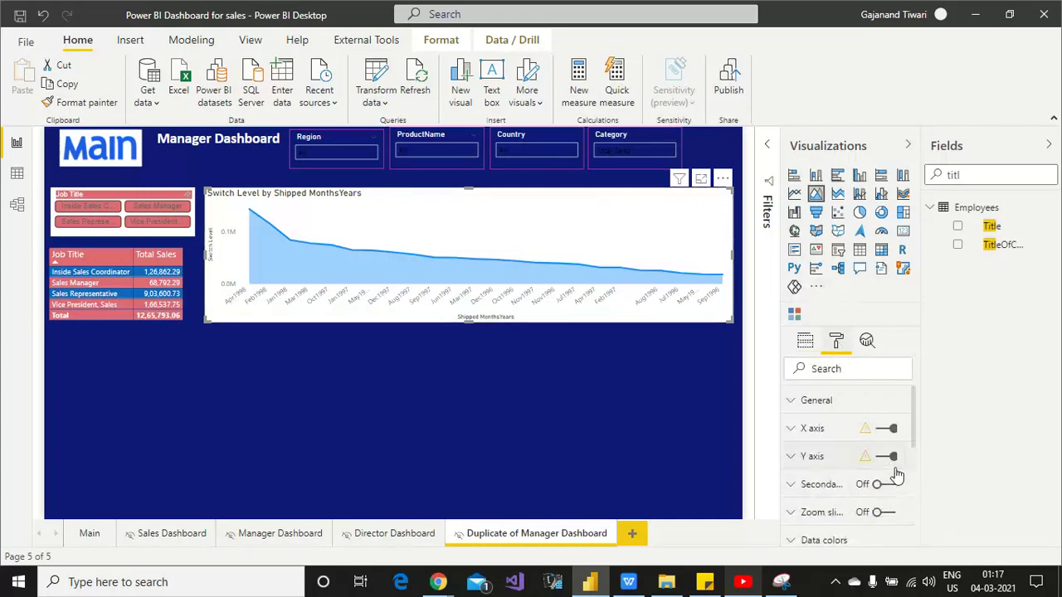
{"action": "left_click_drag", "start_coordinate": [916, 439], "coordinate": [918, 506]}
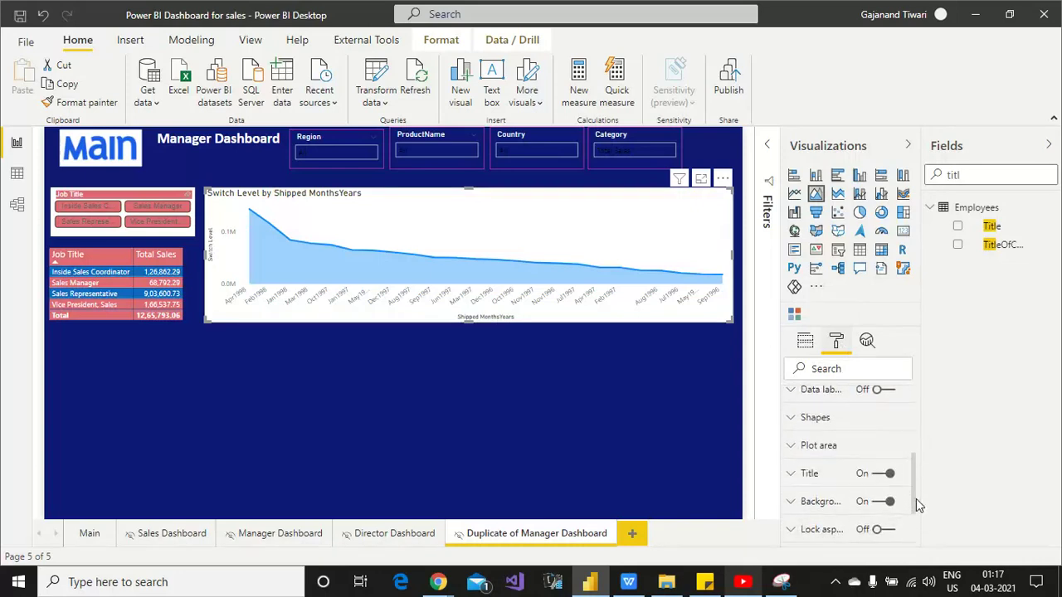
{"action": "left_click", "coordinate": [890, 395]}
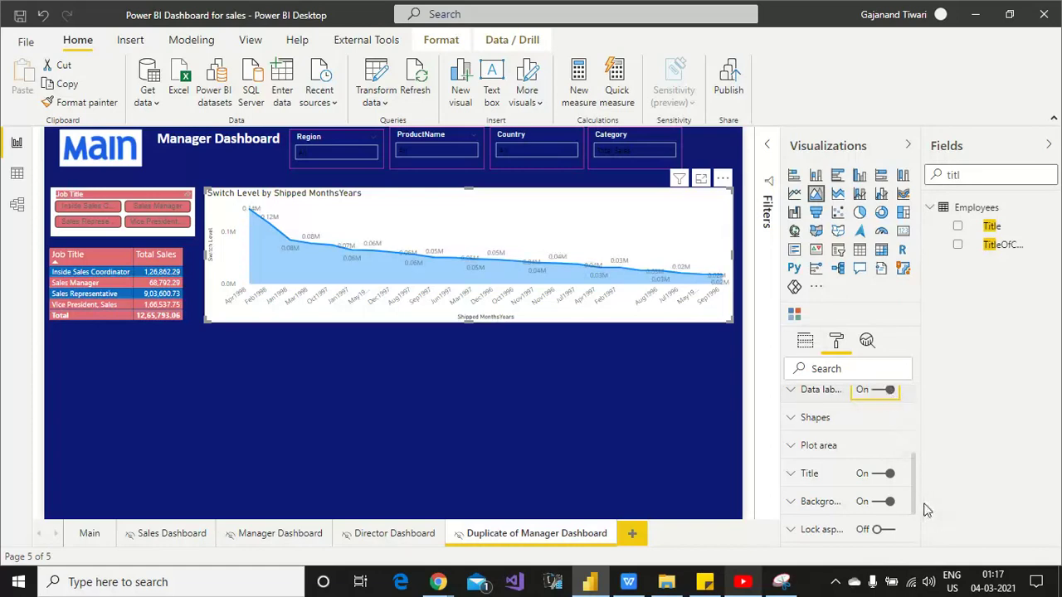
{"action": "left_click_drag", "start_coordinate": [914, 485], "coordinate": [915, 523]}
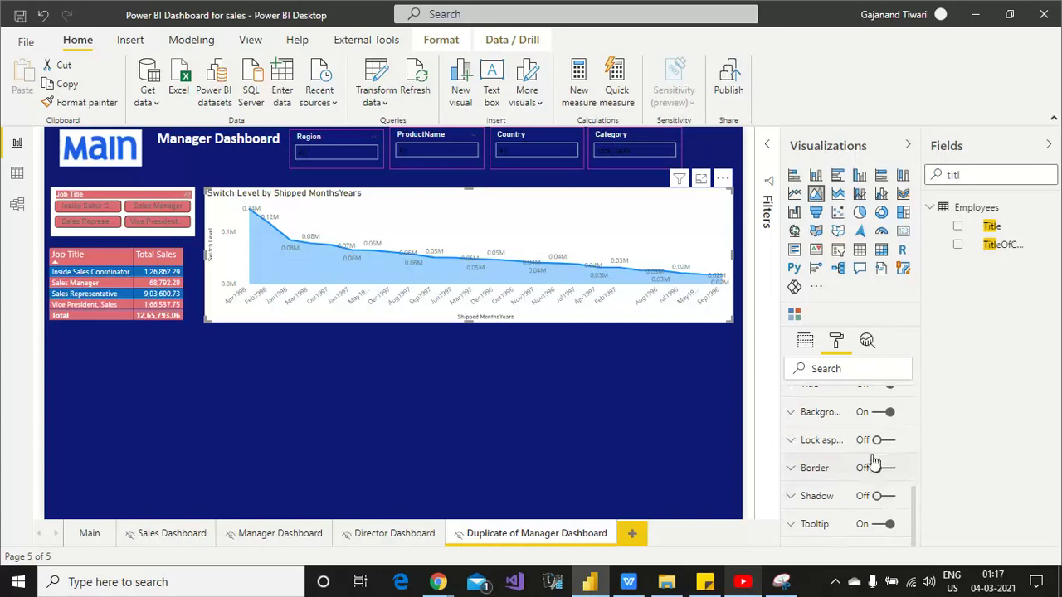
{"action": "left_click", "coordinate": [878, 414]}
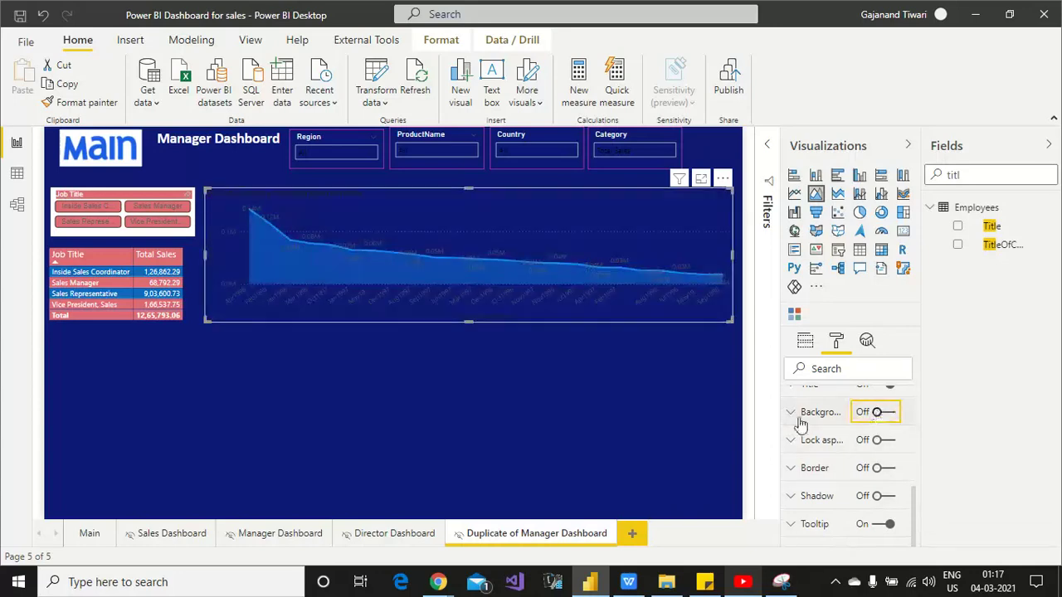
{"action": "left_click", "coordinate": [358, 448]}
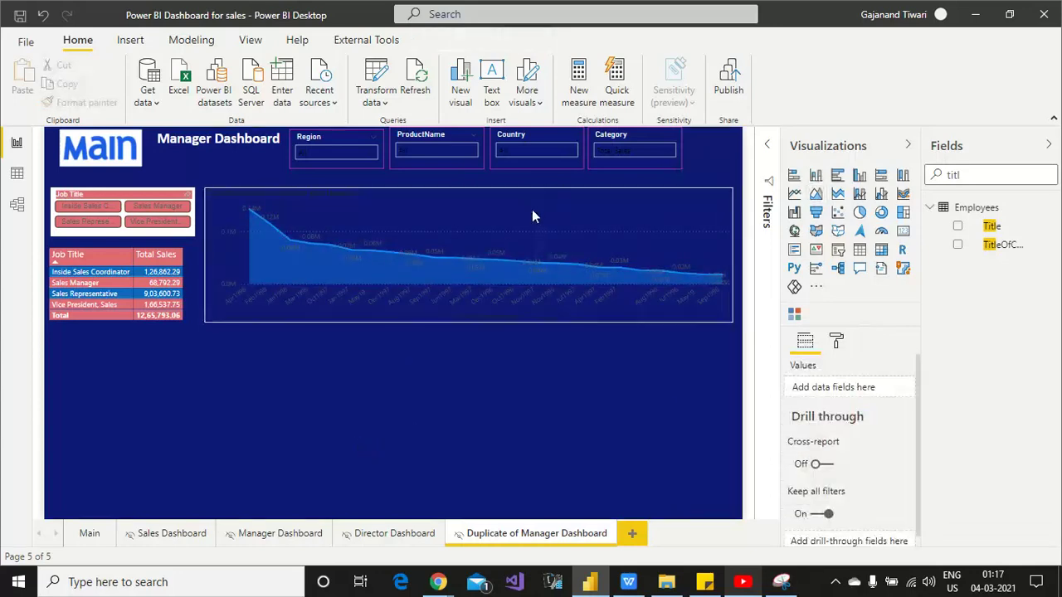
- Set the area chart's X axis color to white and turn off the X axis title
{"action": "left_click", "coordinate": [836, 343]}
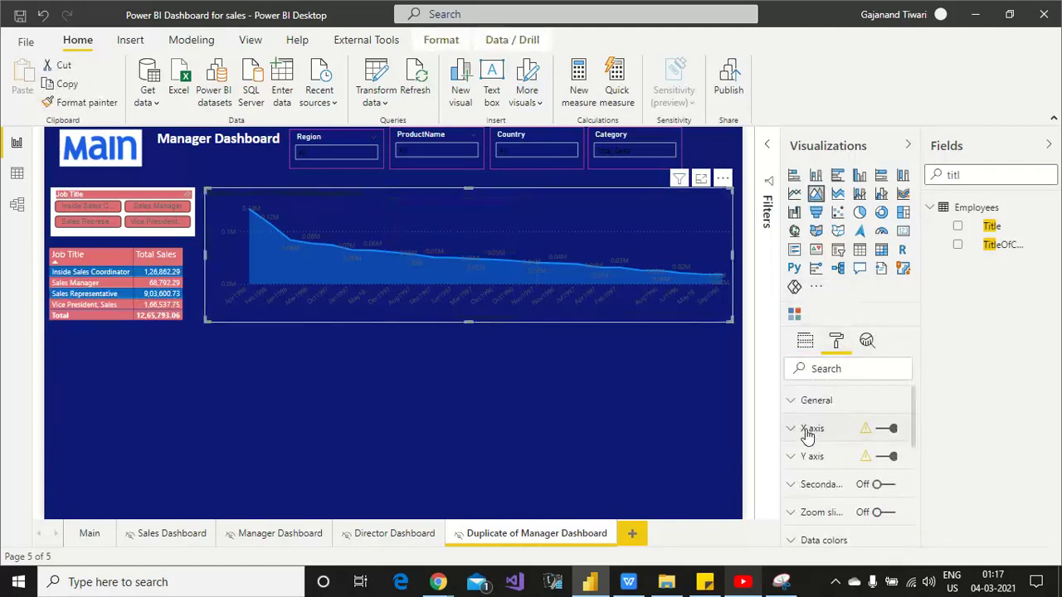
{"action": "left_click", "coordinate": [807, 433]}
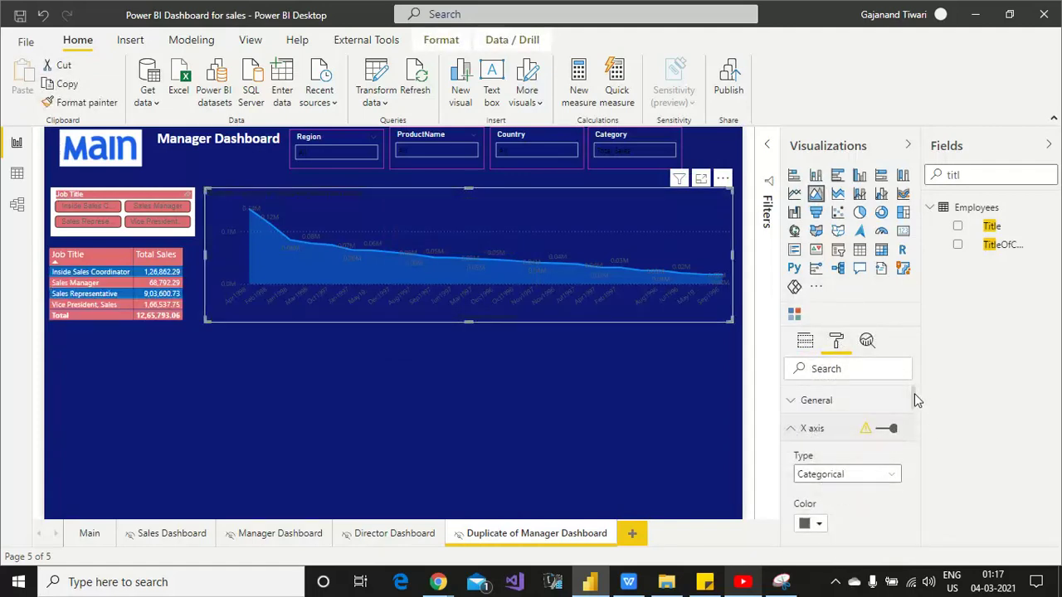
{"action": "scroll", "coordinate": [916, 401], "scroll_direction": "down", "scroll_amount": 2}
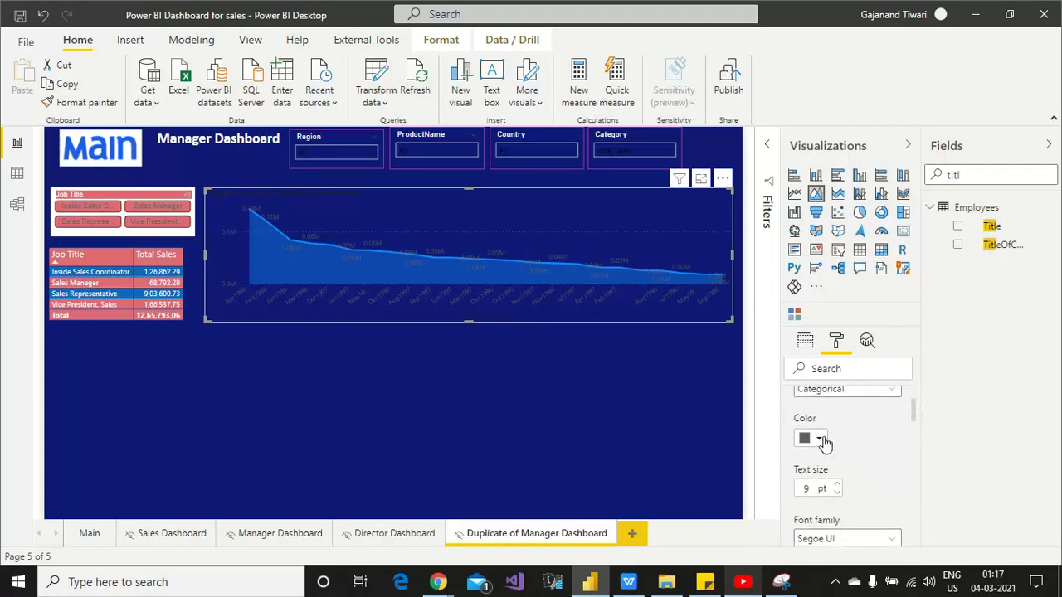
{"action": "left_click", "coordinate": [822, 439]}
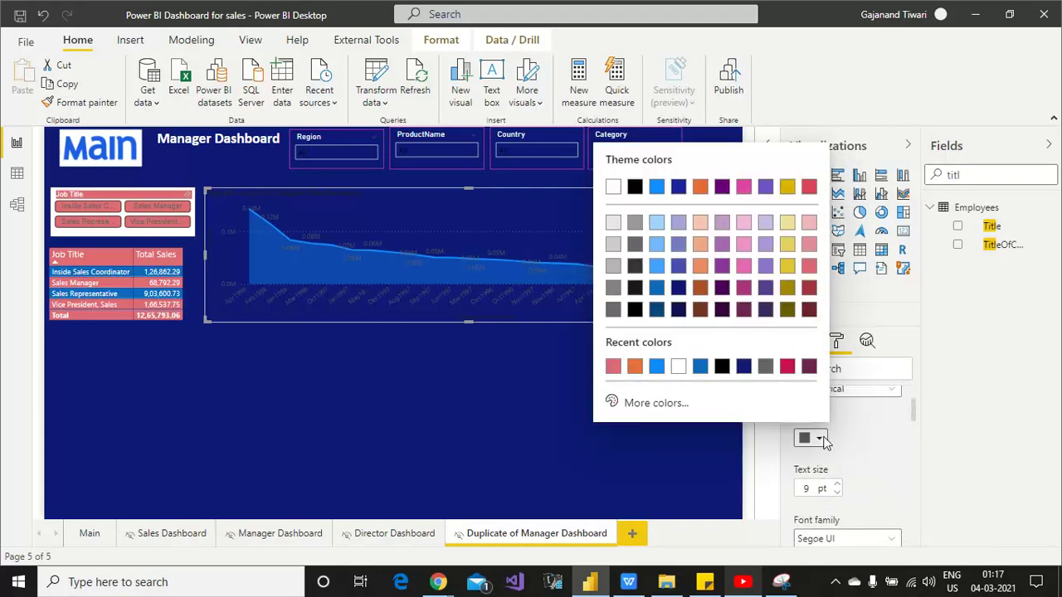
{"action": "left_click", "coordinate": [613, 187]}
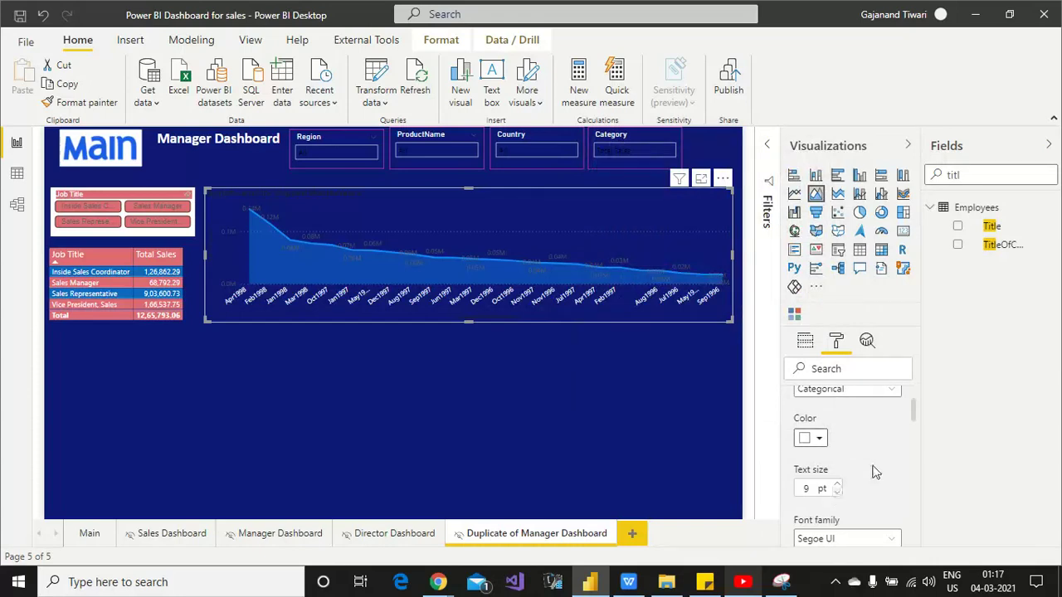
{"action": "left_click_drag", "start_coordinate": [912, 408], "coordinate": [915, 461]}
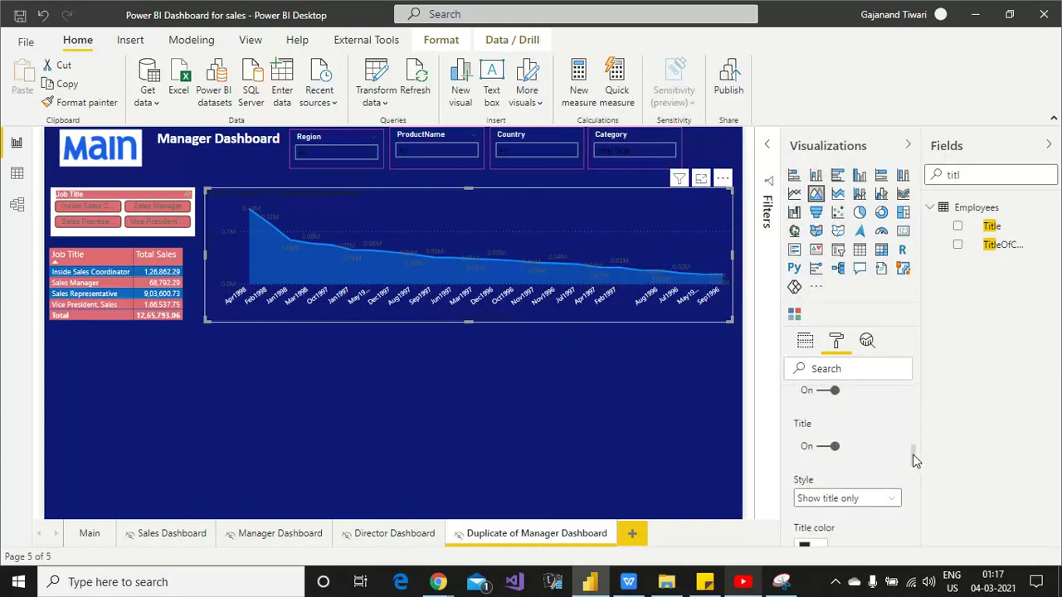
{"action": "left_click", "coordinate": [827, 448]}
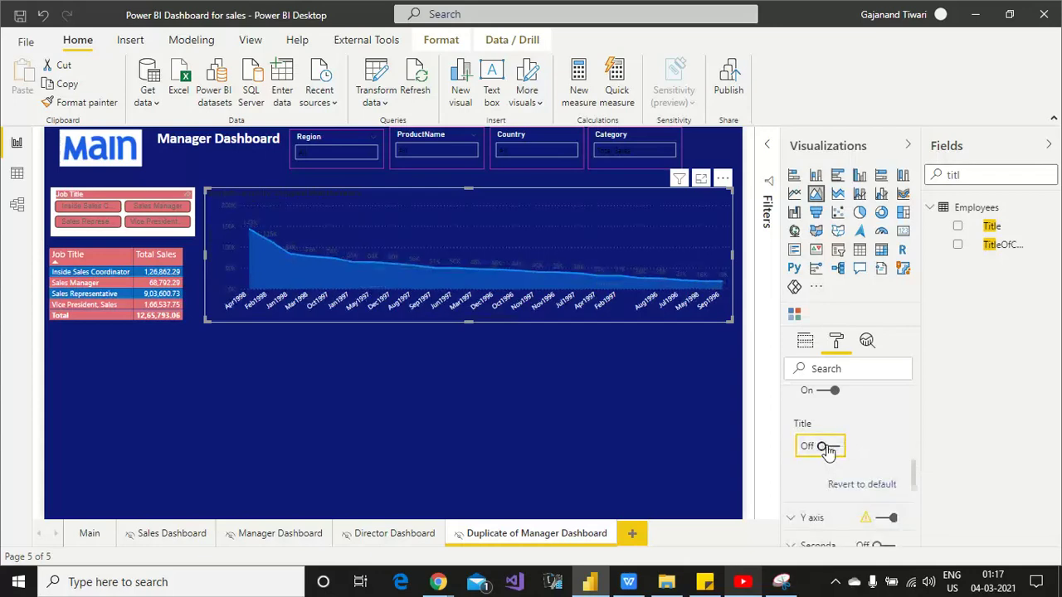
- Set the area chart's Y axis color to white
{"action": "key", "text": "Tab"}
{"action": "key", "text": "Tab"}
{"action": "key", "text": "Return"}
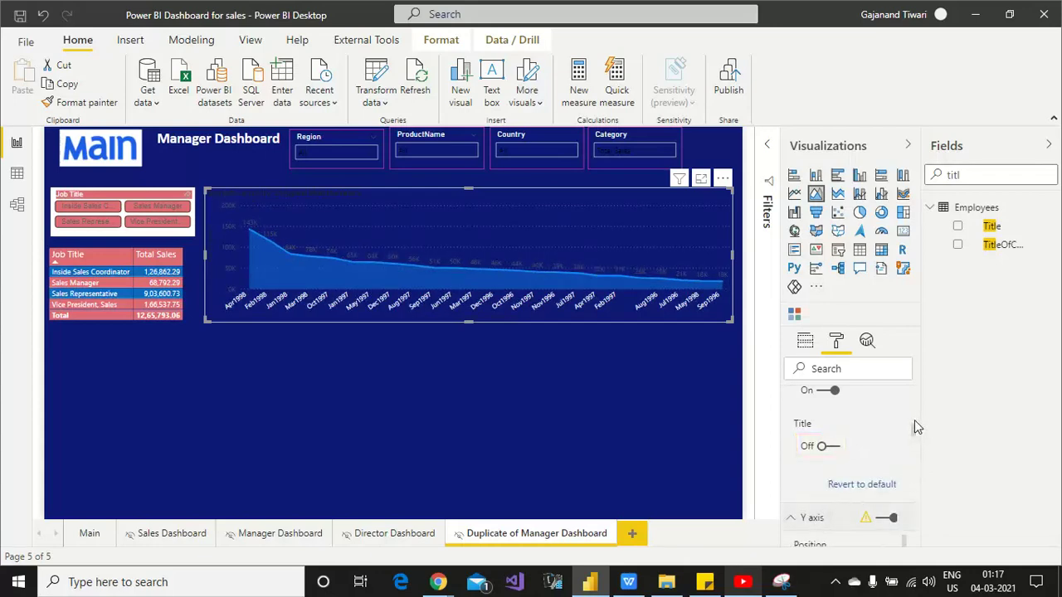
{"action": "left_click_drag", "start_coordinate": [913, 427], "coordinate": [915, 452]}
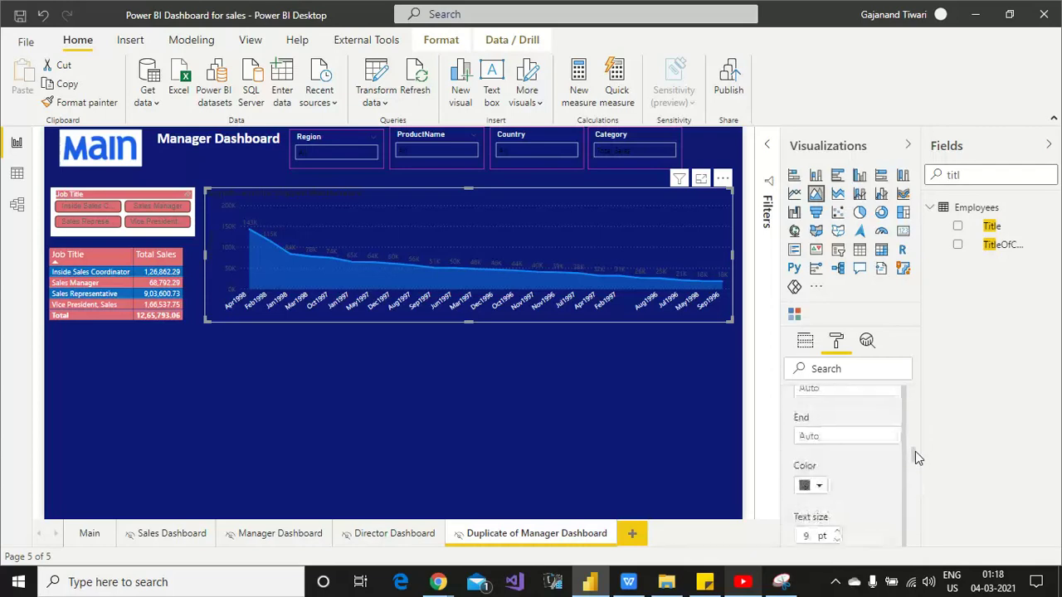
{"action": "left_click", "coordinate": [813, 490]}
{"action": "left_click", "coordinate": [613, 234]}
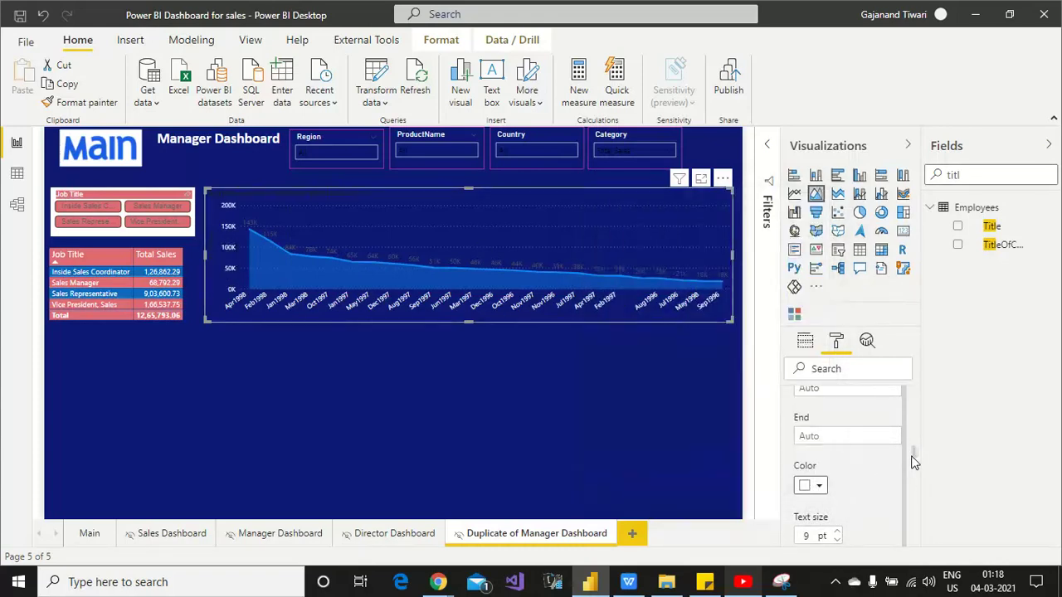
{"action": "left_click_drag", "start_coordinate": [913, 457], "coordinate": [915, 482]}
{"action": "left_click", "coordinate": [825, 440]}
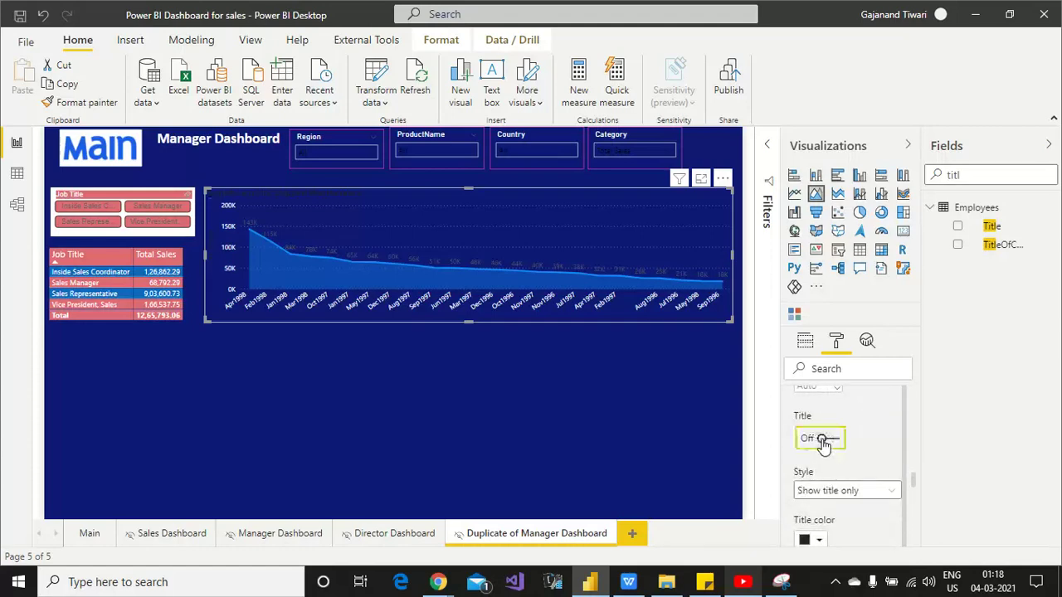
{"action": "left_click", "coordinate": [824, 442]}
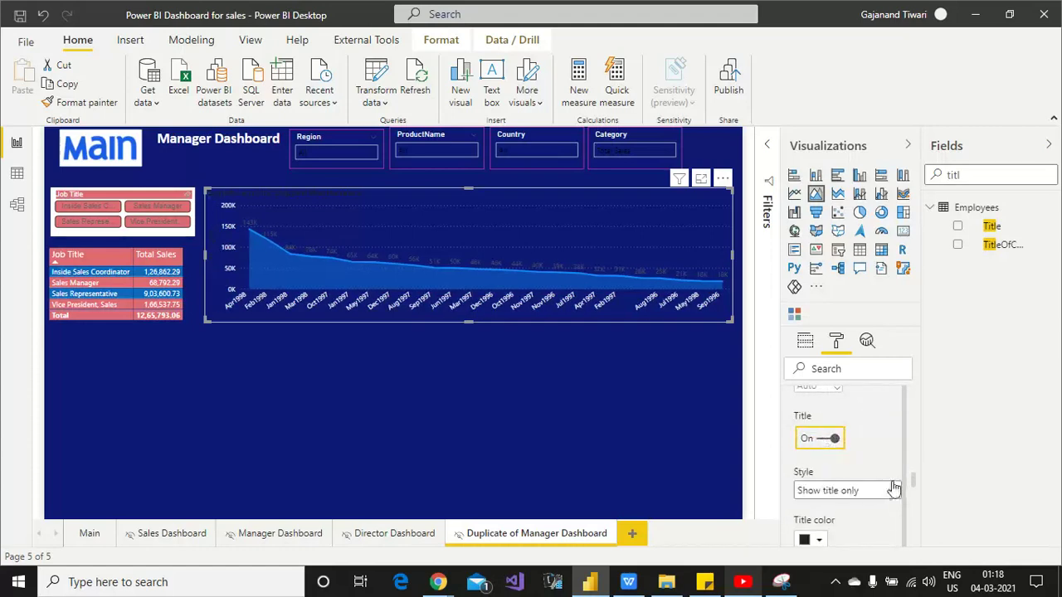
- Set the area chart title's font color to white and its background color to the recently used salmon pink
{"action": "left_click_drag", "start_coordinate": [916, 490], "coordinate": [921, 541]}
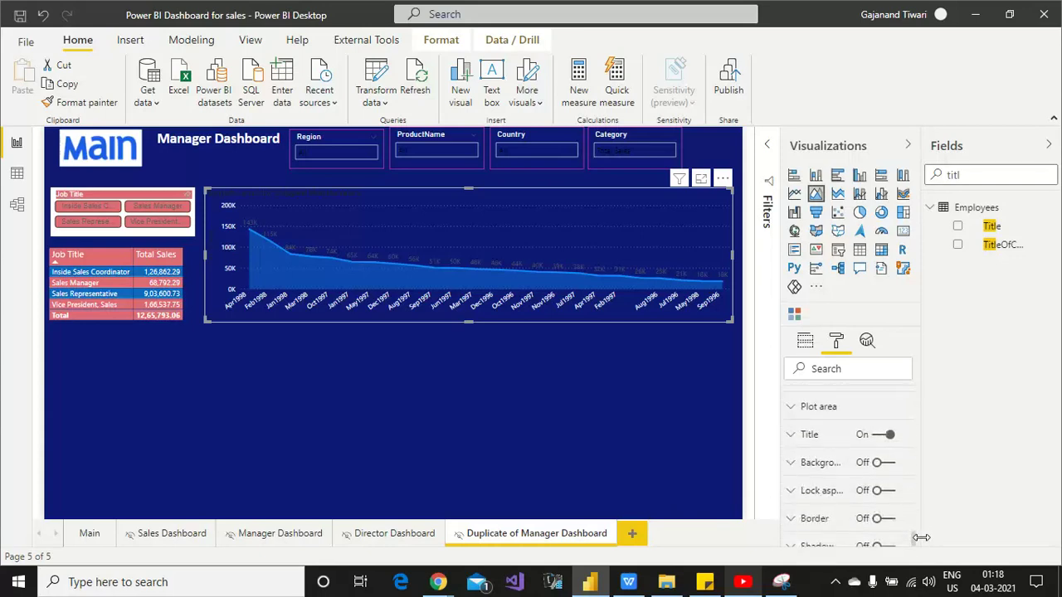
{"action": "left_click", "coordinate": [809, 436]}
{"action": "left_click_drag", "start_coordinate": [913, 508], "coordinate": [918, 522]}
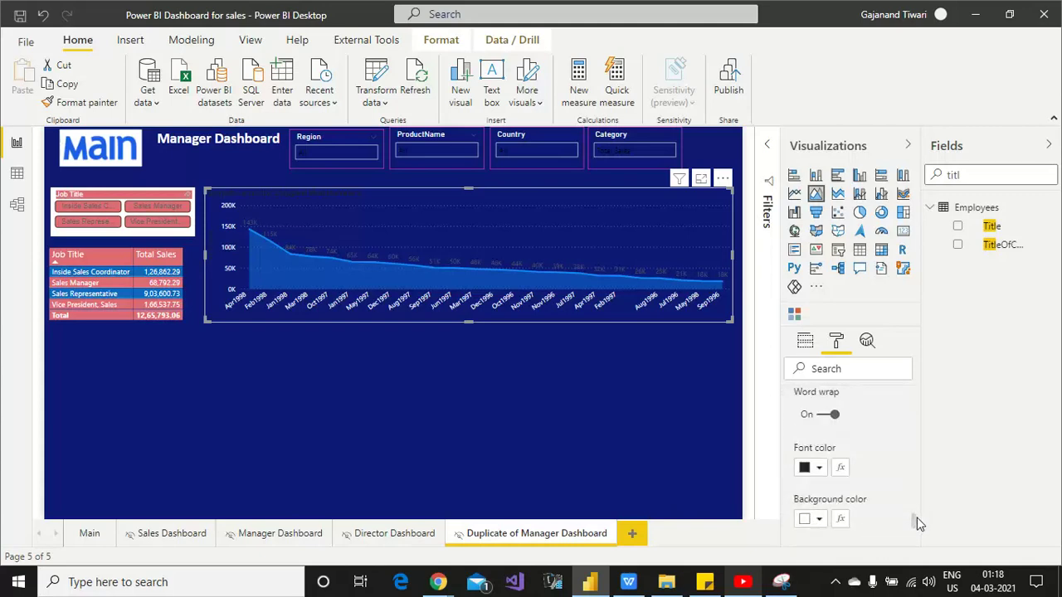
{"action": "left_click", "coordinate": [819, 468]}
{"action": "left_click", "coordinate": [613, 216]}
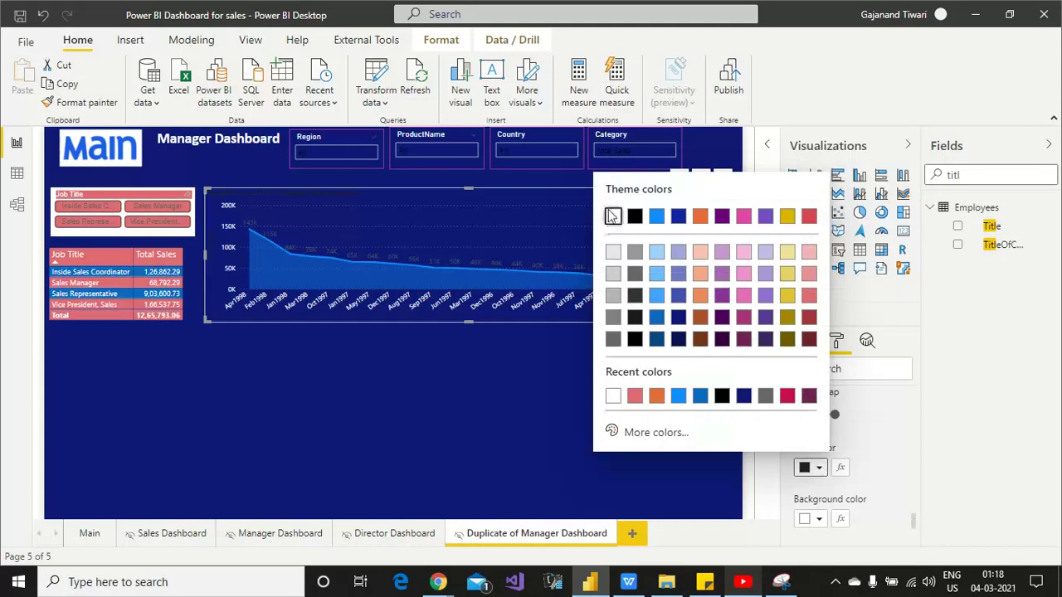
{"action": "left_click", "coordinate": [819, 519]}
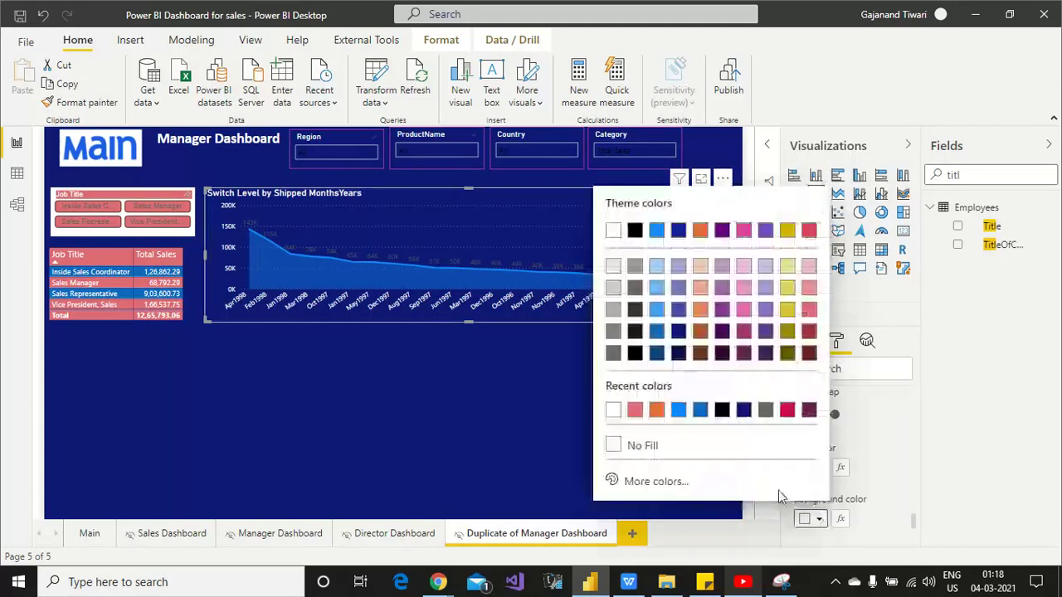
{"action": "left_click", "coordinate": [638, 415]}
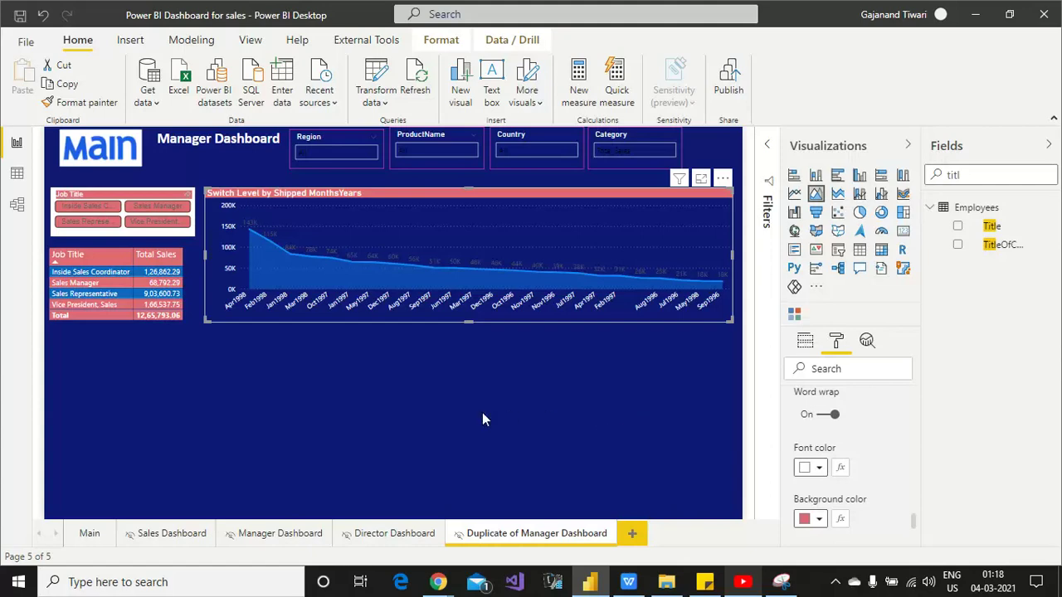
- Set the text size of the Job Title sales table's values to 11 pt
{"action": "left_click", "coordinate": [188, 292]}
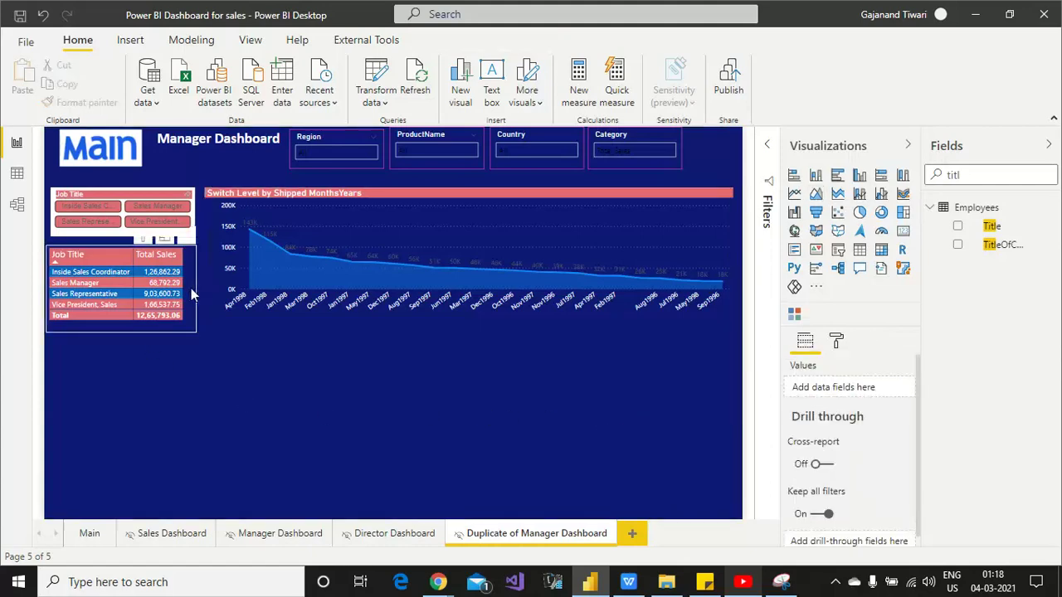
{"action": "left_click", "coordinate": [165, 291]}
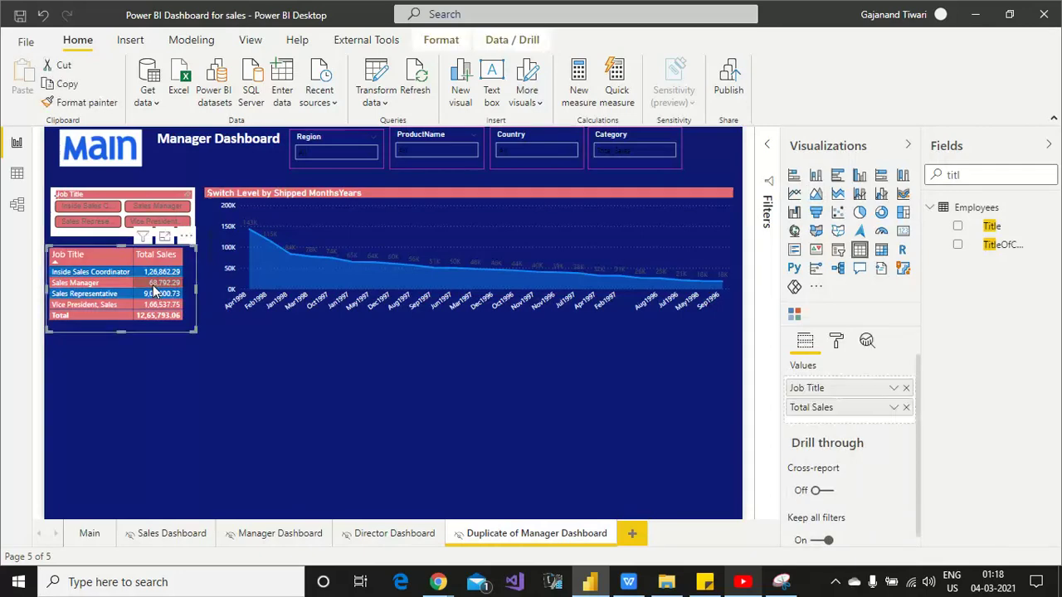
{"action": "left_click", "coordinate": [837, 344]}
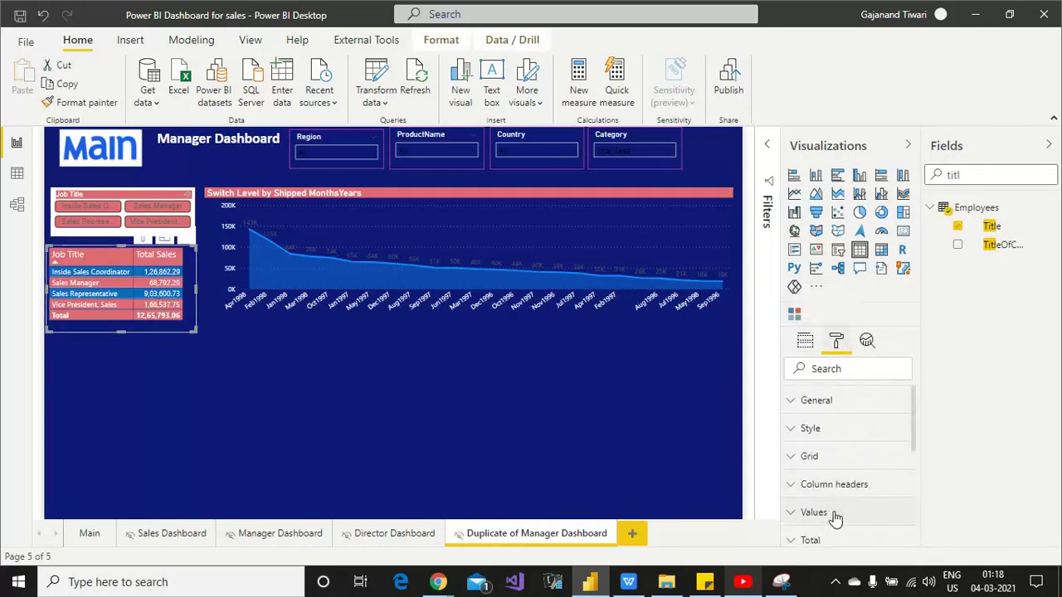
{"action": "left_click", "coordinate": [835, 514]}
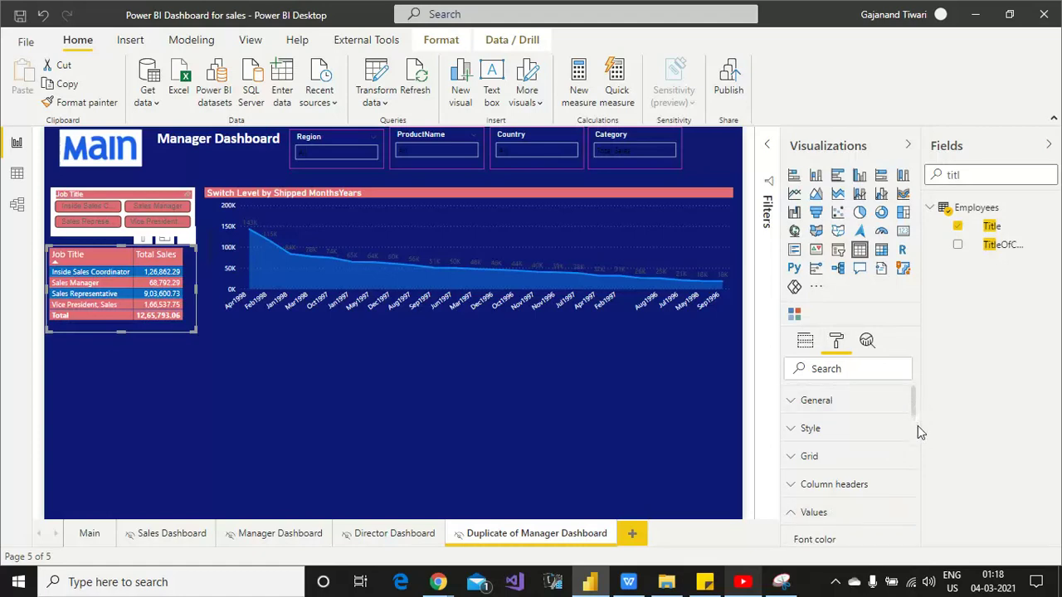
{"action": "left_click_drag", "start_coordinate": [913, 403], "coordinate": [929, 496]}
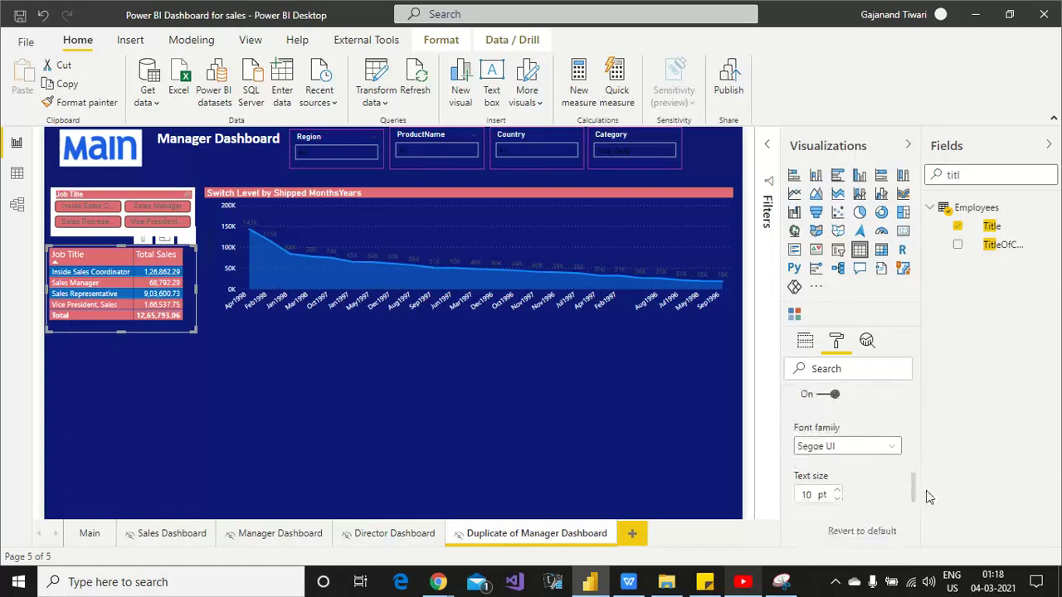
{"action": "left_click", "coordinate": [837, 491]}
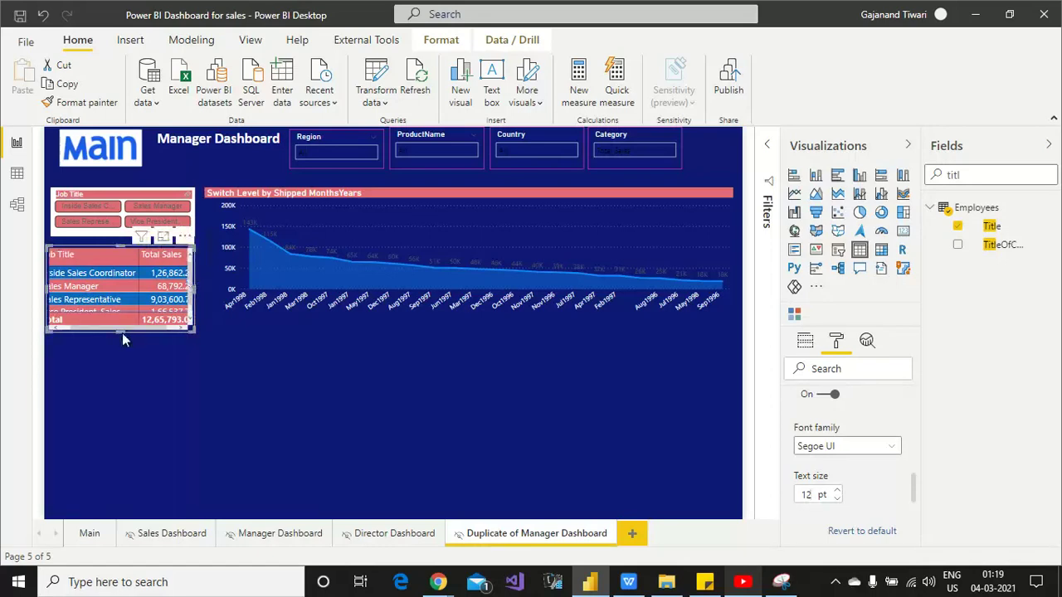
{"action": "left_click", "coordinate": [837, 498]}
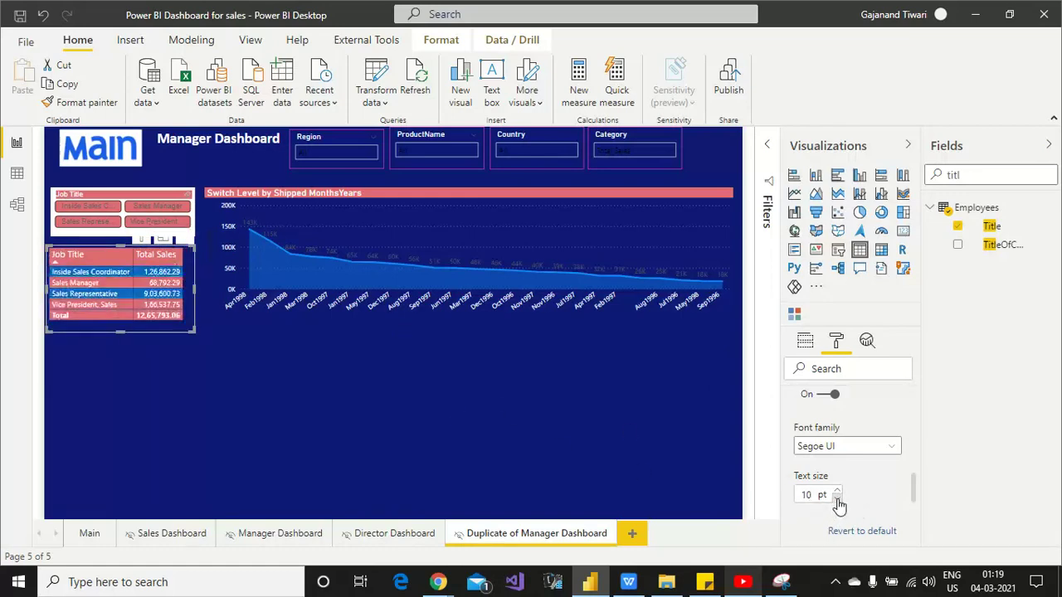
{"action": "left_click", "coordinate": [837, 491]}
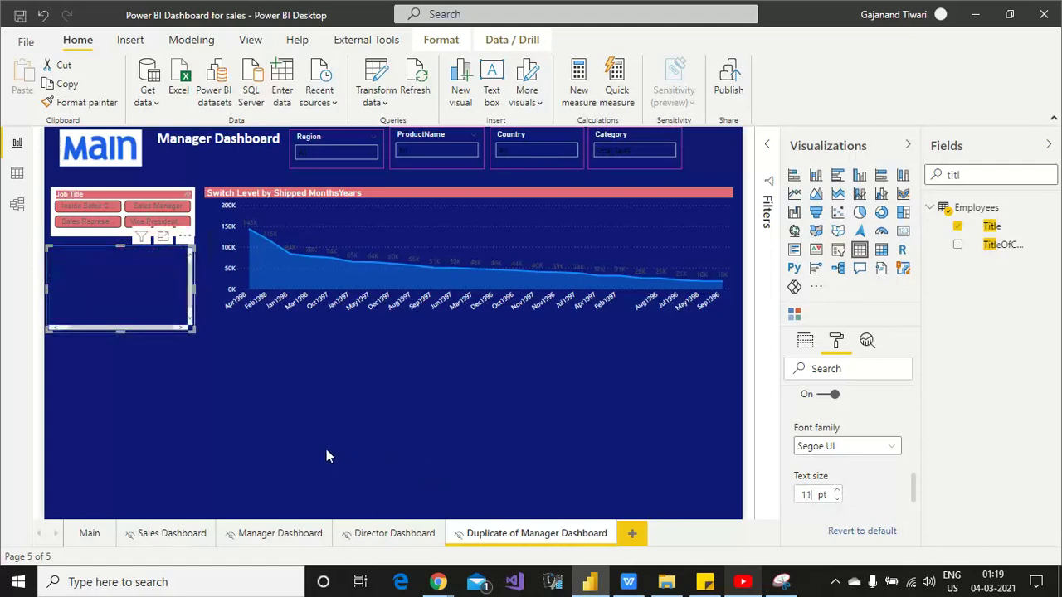
{"action": "left_click", "coordinate": [182, 446]}
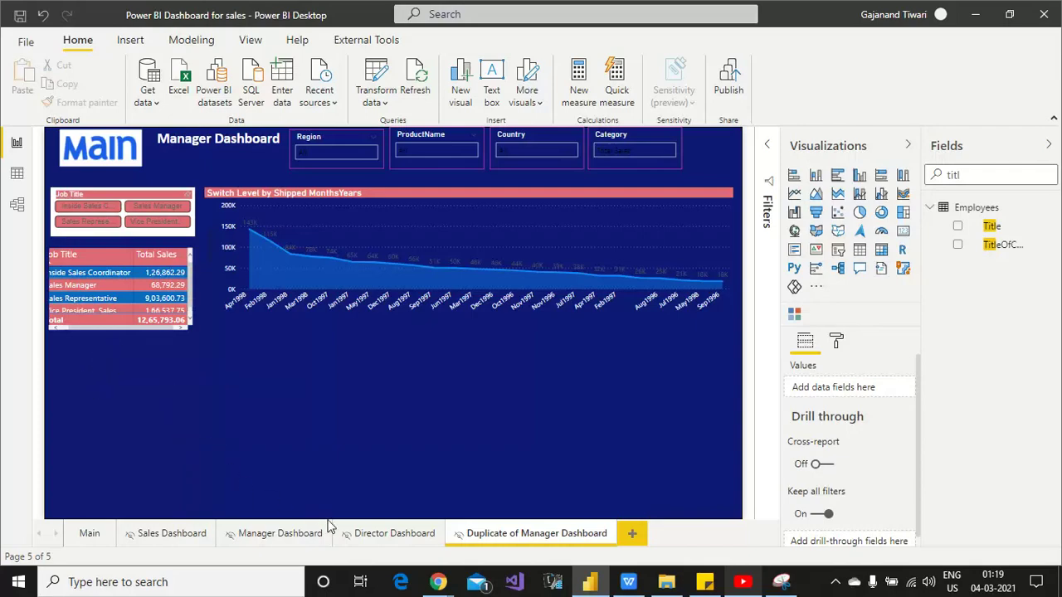
- Check the reference dashboard in Snipping Tool, return to the report and add a clustered column chart to the page
{"action": "left_click", "coordinate": [780, 584]}
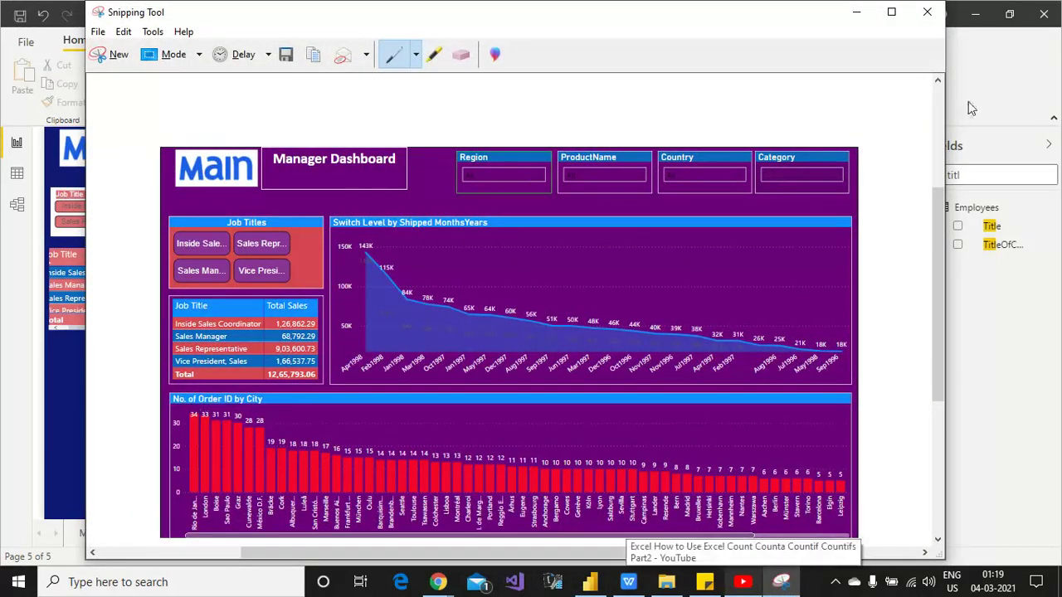
{"action": "left_click", "coordinate": [856, 12]}
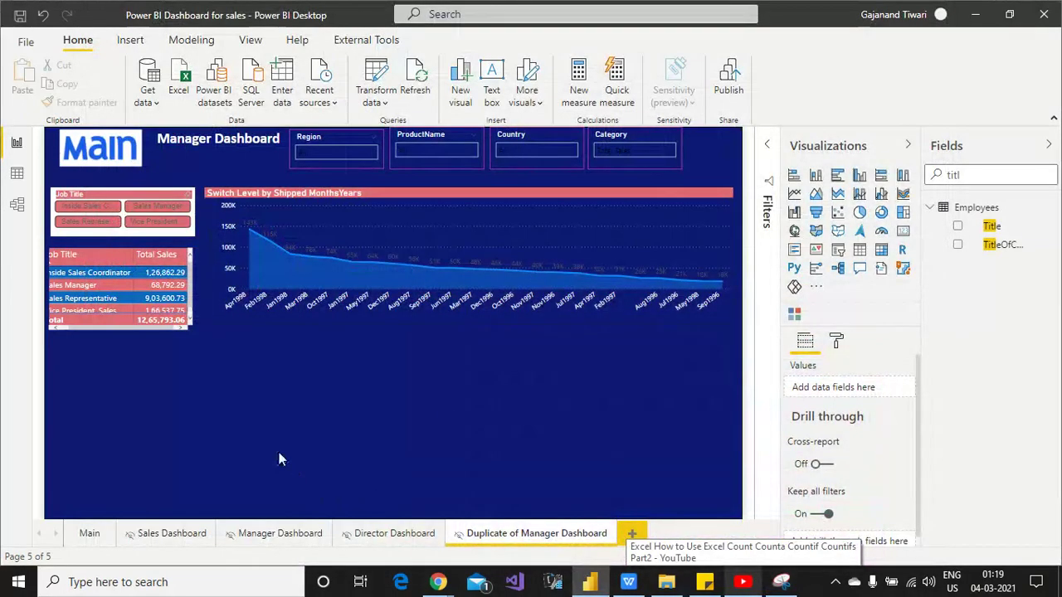
{"action": "left_click", "coordinate": [860, 176]}
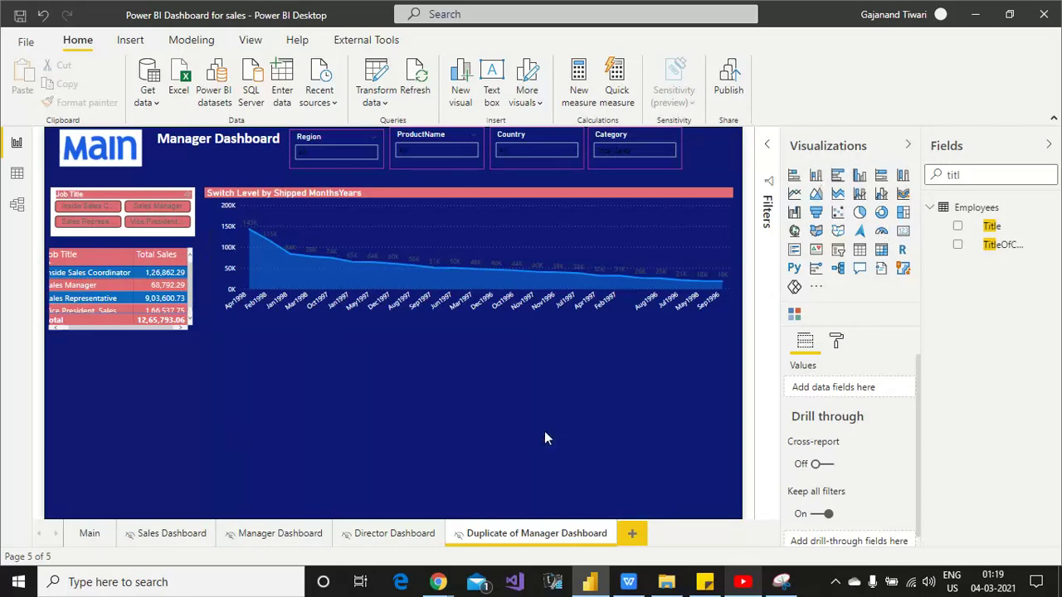
{"action": "left_click", "coordinate": [860, 175]}
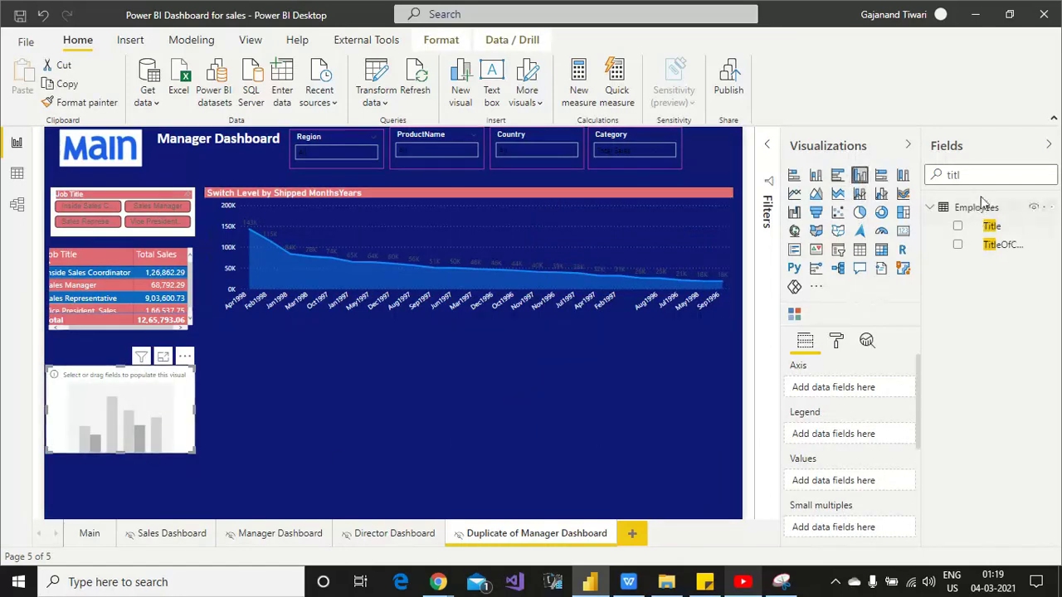
- Search the fields for "city" and use ShipCity from Orders as the column chart's axis
{"action": "key", "text": "BackSpace"}
{"action": "key", "text": "BackSpace"}
{"action": "key", "text": "BackSpace"}
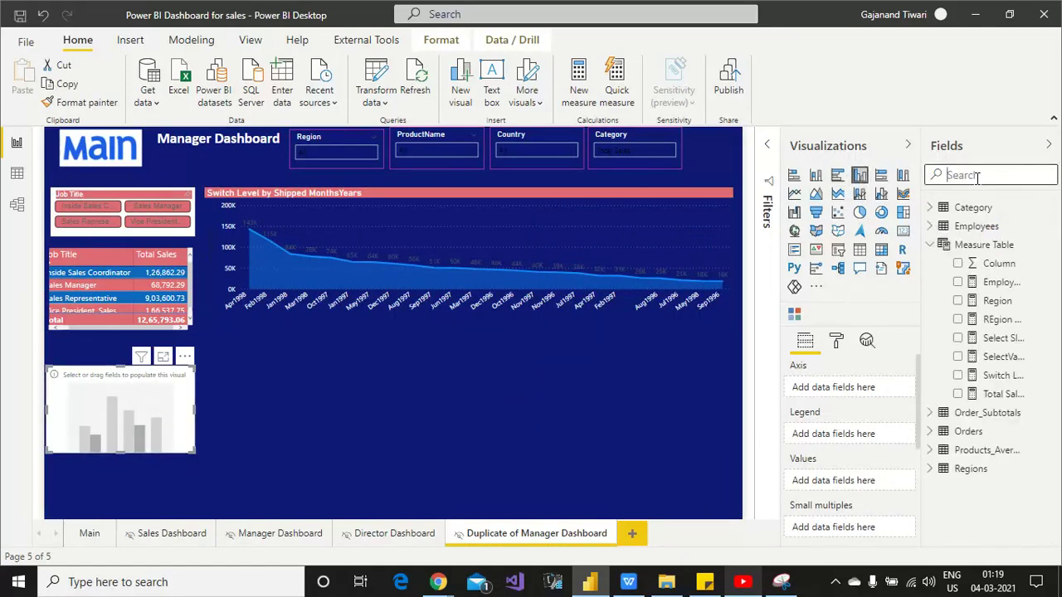
{"action": "type", "text": "cuto"}
{"action": "key", "text": "BackSpace"}
{"action": "key", "text": "BackSpace"}
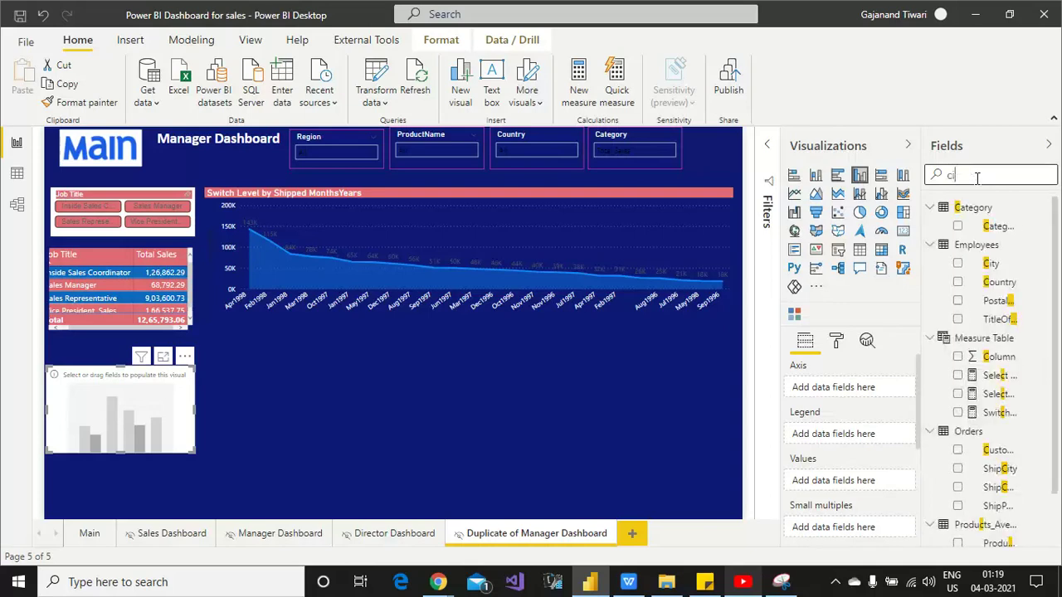
{"action": "type", "text": "ity"}
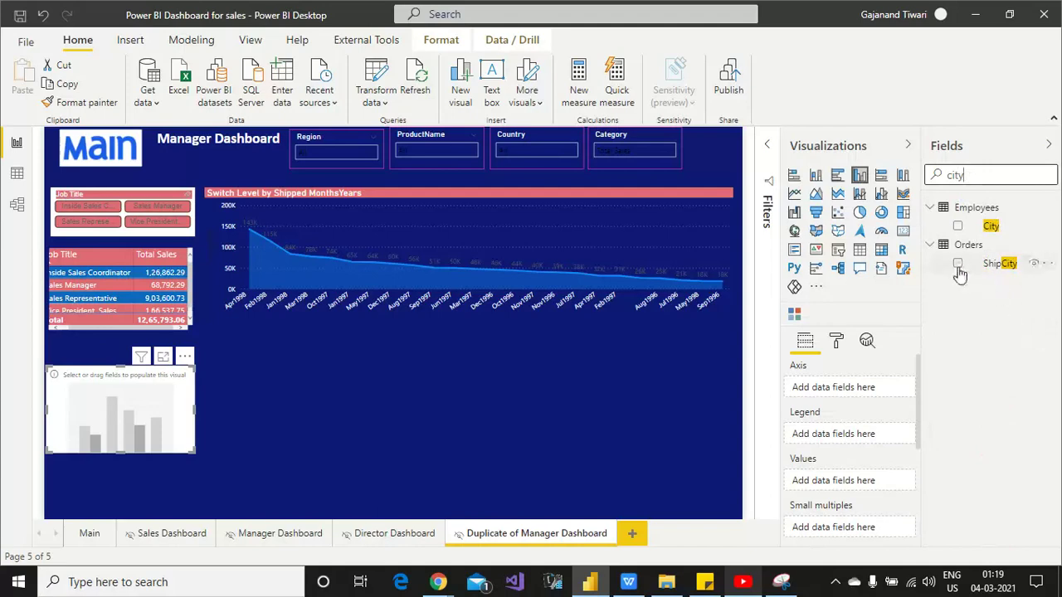
{"action": "left_click", "coordinate": [958, 265]}
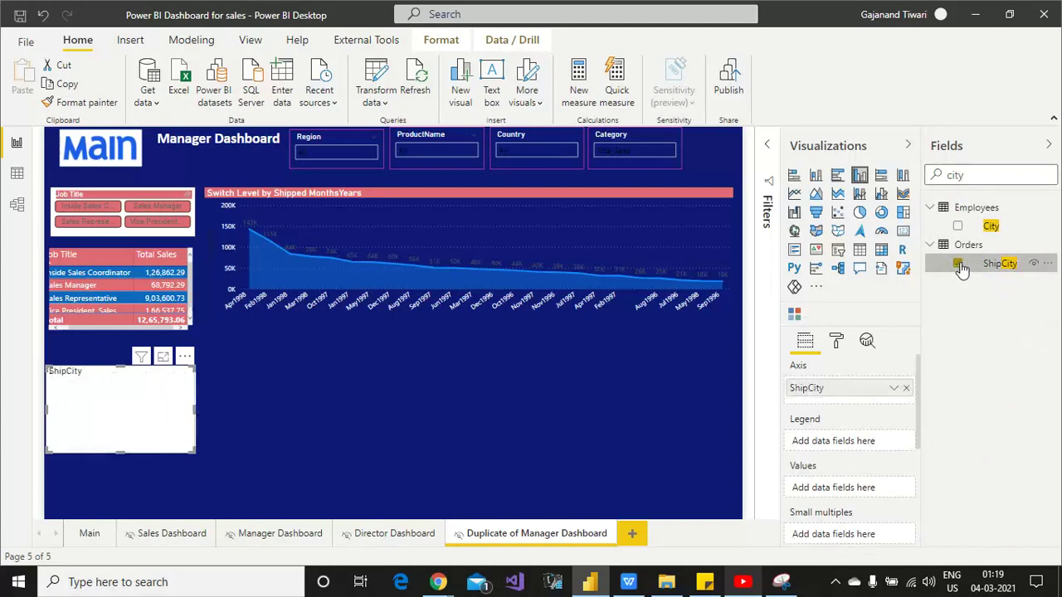
- Replace the field search with "order"
{"action": "left_click", "coordinate": [976, 175]}
{"action": "key", "text": "BackSpace"}
{"action": "key", "text": "BackSpace"}
{"action": "key", "text": "BackSpace"}
{"action": "key", "text": "BackSpace"}
{"action": "type", "text": "order"}
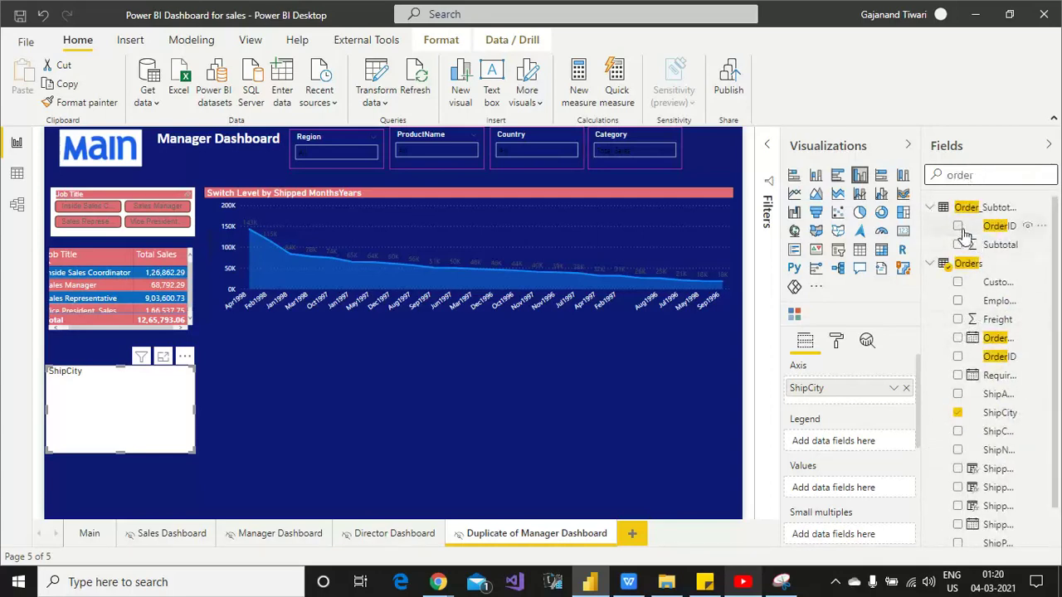
{"action": "left_click", "coordinate": [958, 226]}
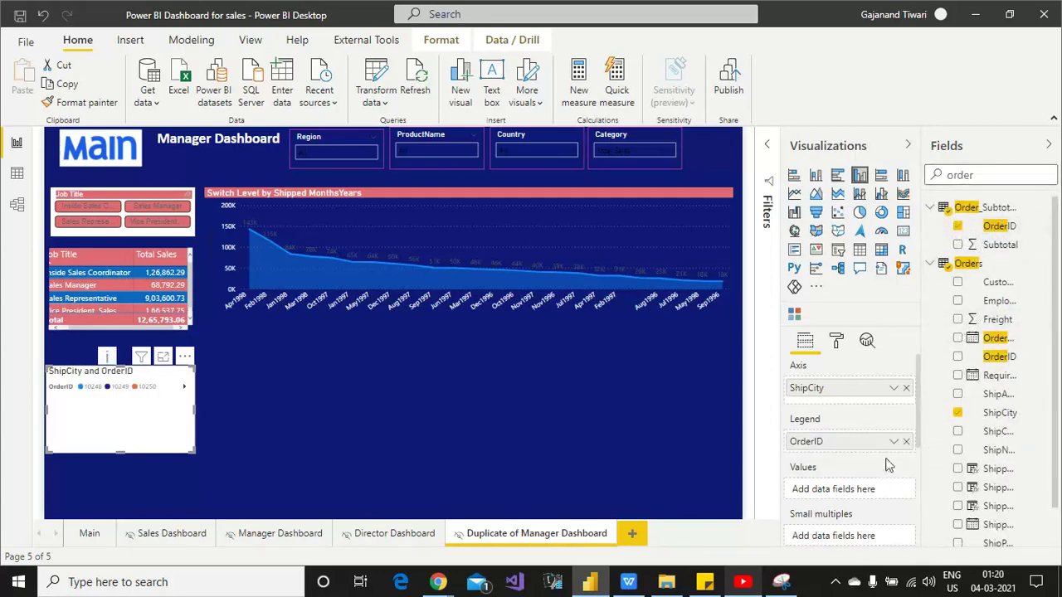
{"action": "left_click", "coordinate": [894, 443]}
{"action": "mouse_move", "coordinate": [927, 374]}
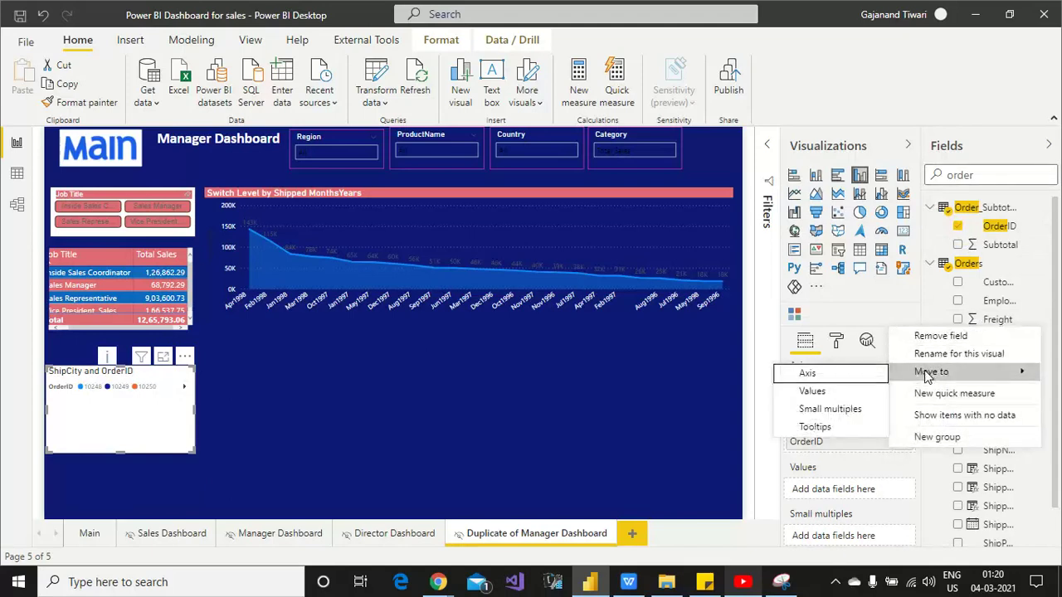
{"action": "left_click", "coordinate": [958, 230]}
{"action": "left_click", "coordinate": [958, 228]}
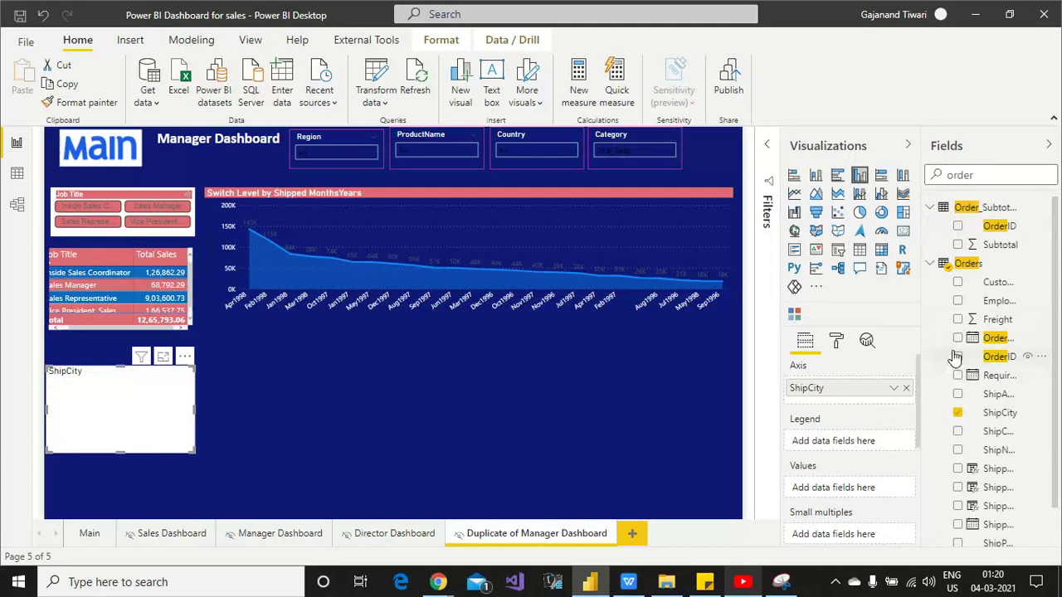
- Use the count of OrderID from Orders as the column chart's values and rename it No.of Orders
{"action": "left_click_drag", "start_coordinate": [960, 363], "coordinate": [880, 442]}
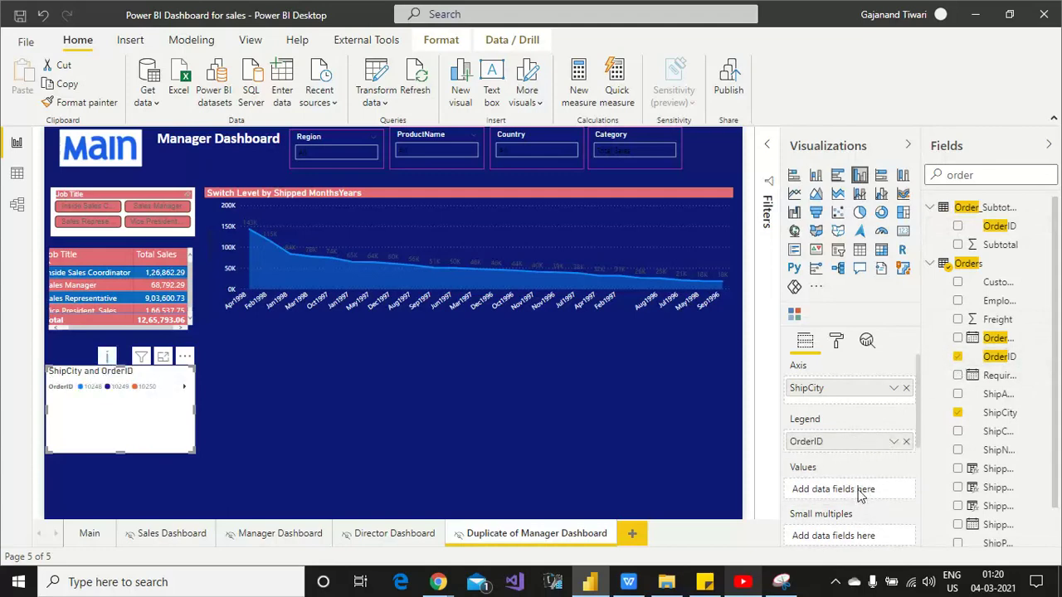
{"action": "left_click_drag", "start_coordinate": [859, 495], "coordinate": [879, 477]}
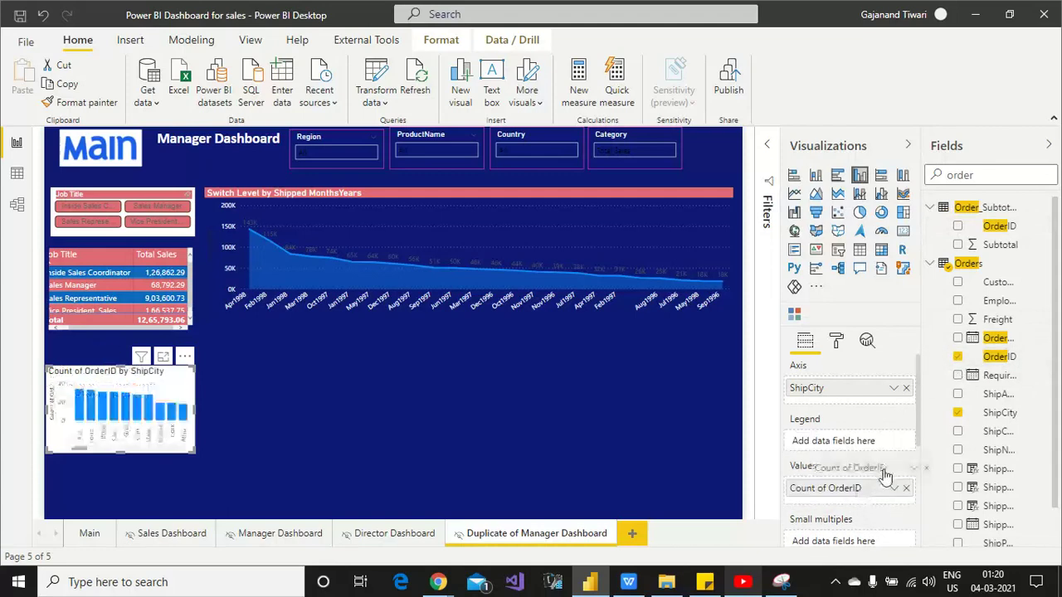
{"action": "double_click", "coordinate": [830, 494]}
{"action": "type", "text": "U"}
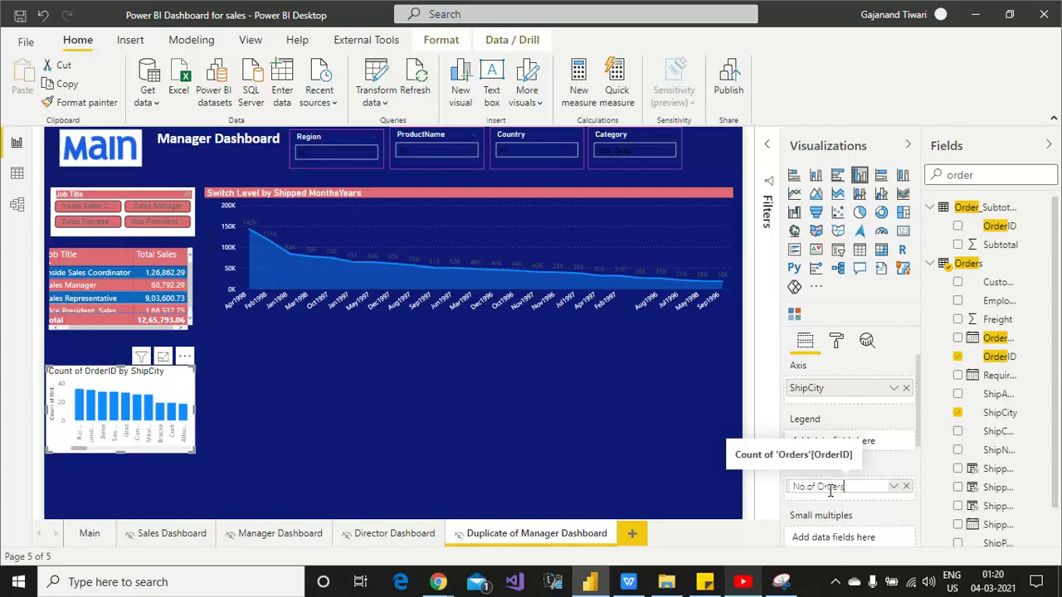
{"action": "key", "text": "Return"}
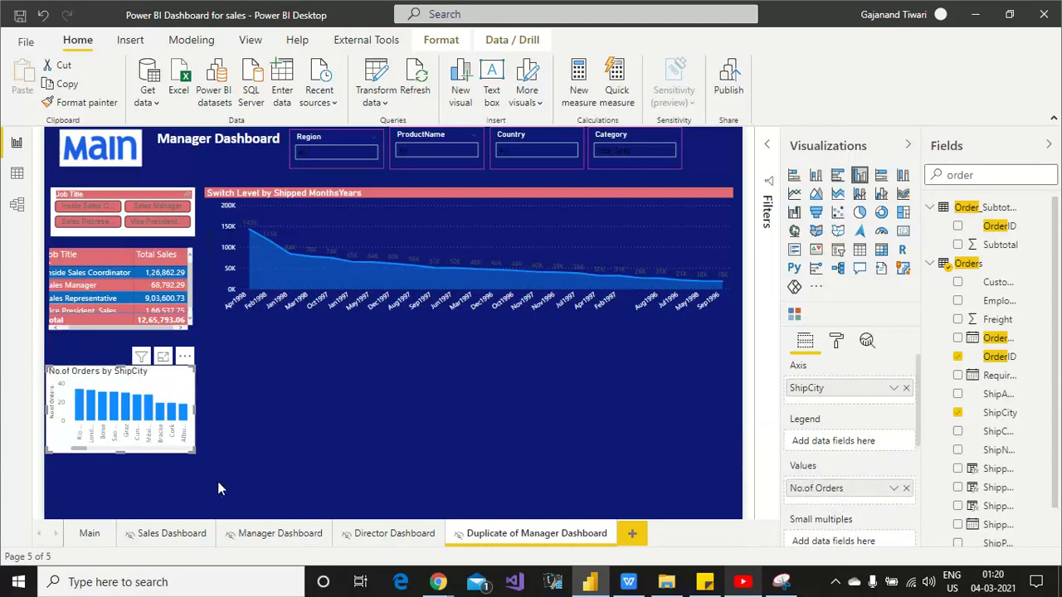
- Enlarge the No.of Orders by ShipCity column chart to fill the space beneath the table and area chart, spanning nearly the page's full width
{"action": "left_click_drag", "start_coordinate": [195, 408], "coordinate": [727, 423]}
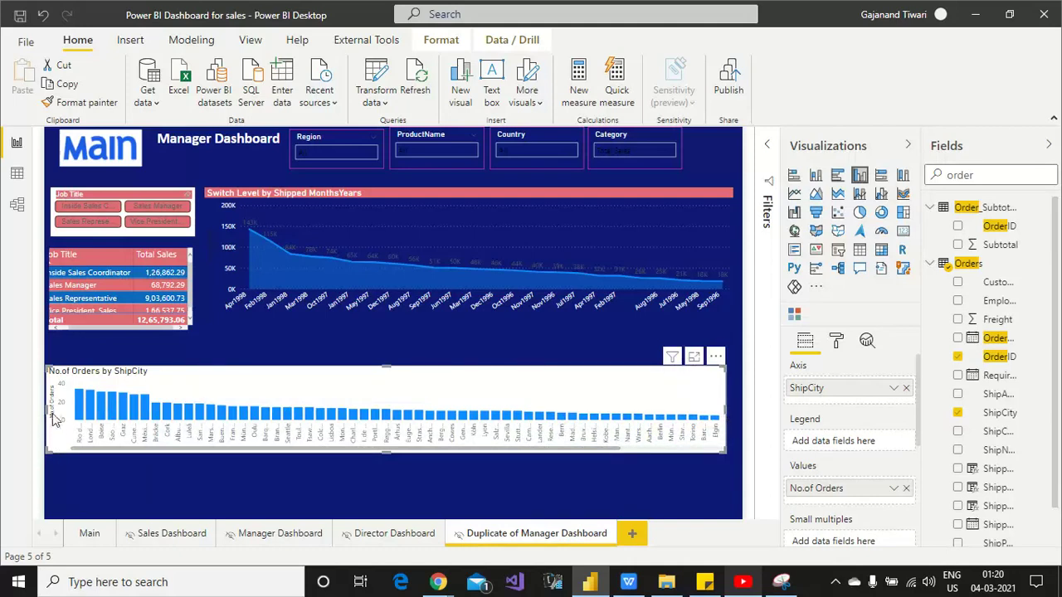
{"action": "mouse_move", "coordinate": [48, 409]}
{"action": "left_mouse_down"}
{"action": "mouse_move", "coordinate": [64, 410]}
{"action": "mouse_move", "coordinate": [52, 409]}
{"action": "left_mouse_up"}
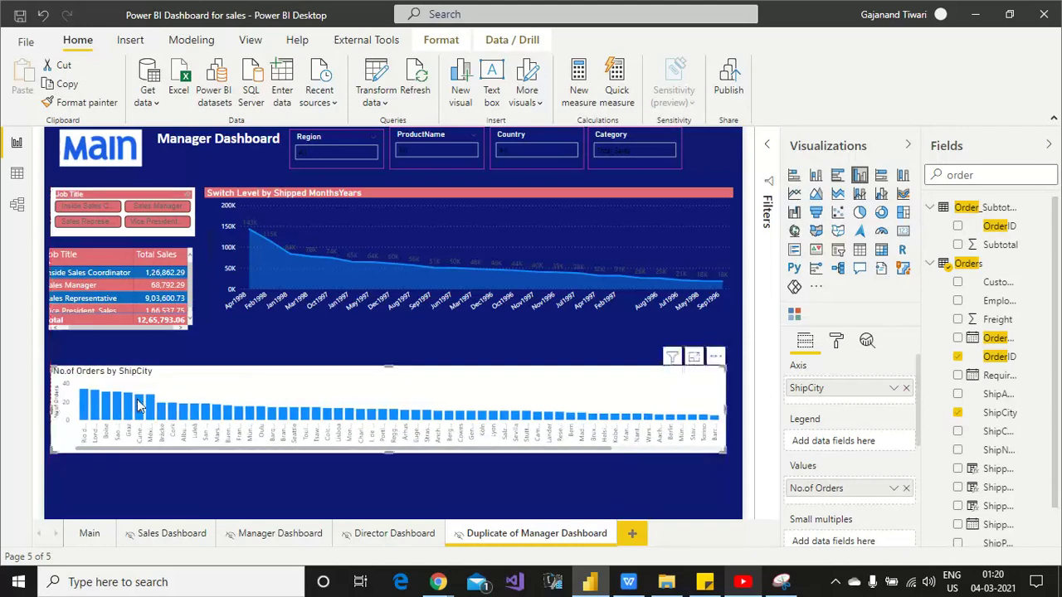
{"action": "left_click_drag", "start_coordinate": [391, 367], "coordinate": [400, 340]}
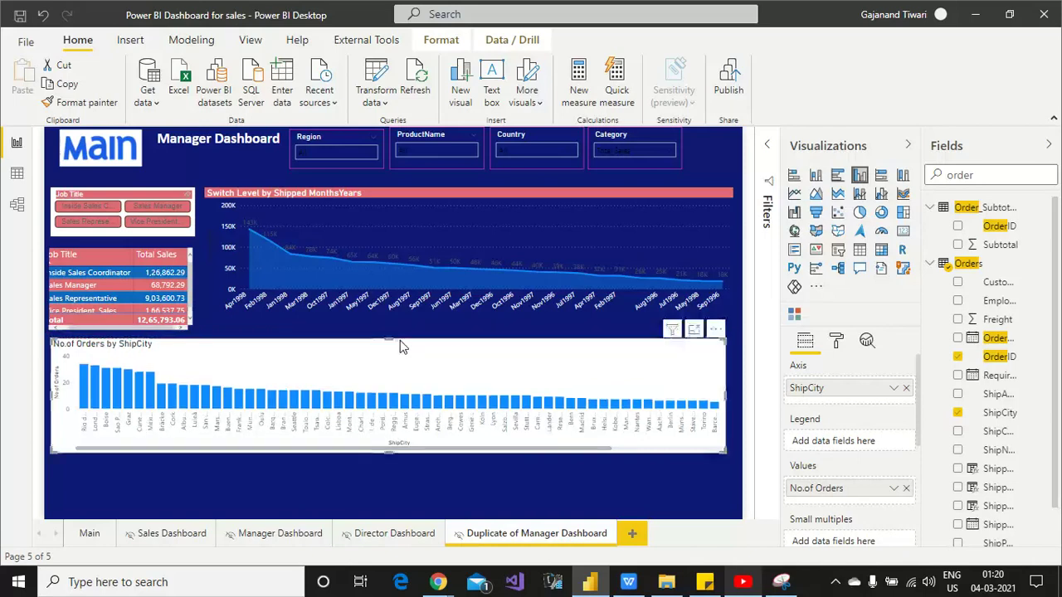
{"action": "left_click_drag", "start_coordinate": [390, 450], "coordinate": [396, 512]}
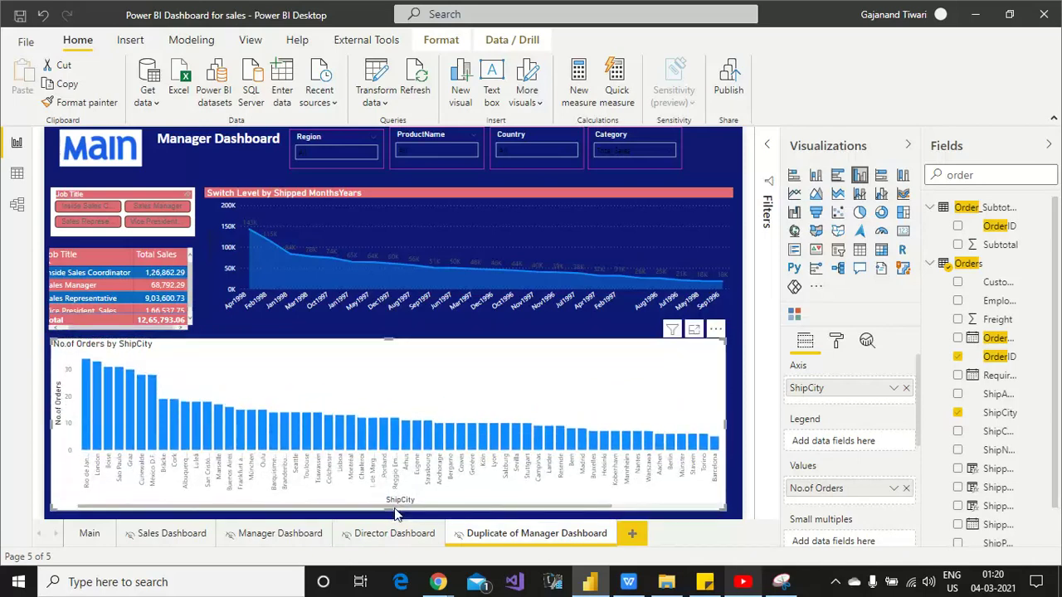
- Turn off the background of the No.of Orders by ShipCity column chart
{"action": "left_click", "coordinate": [838, 343]}
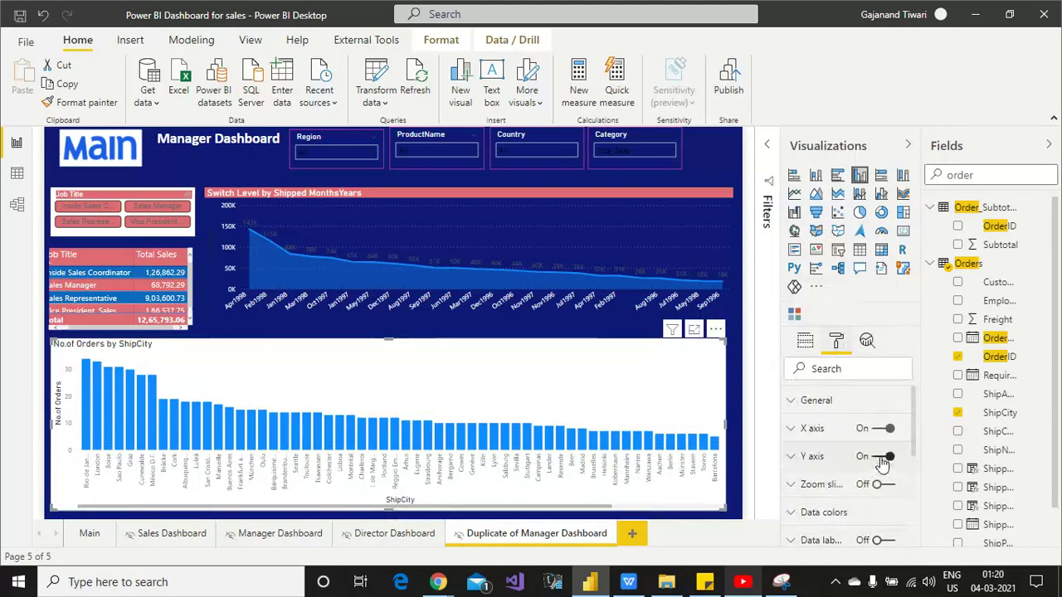
{"action": "scroll", "coordinate": [919, 473], "scroll_direction": "down", "scroll_amount": 2}
{"action": "scroll", "coordinate": [919, 473], "scroll_direction": "down", "scroll_amount": 2}
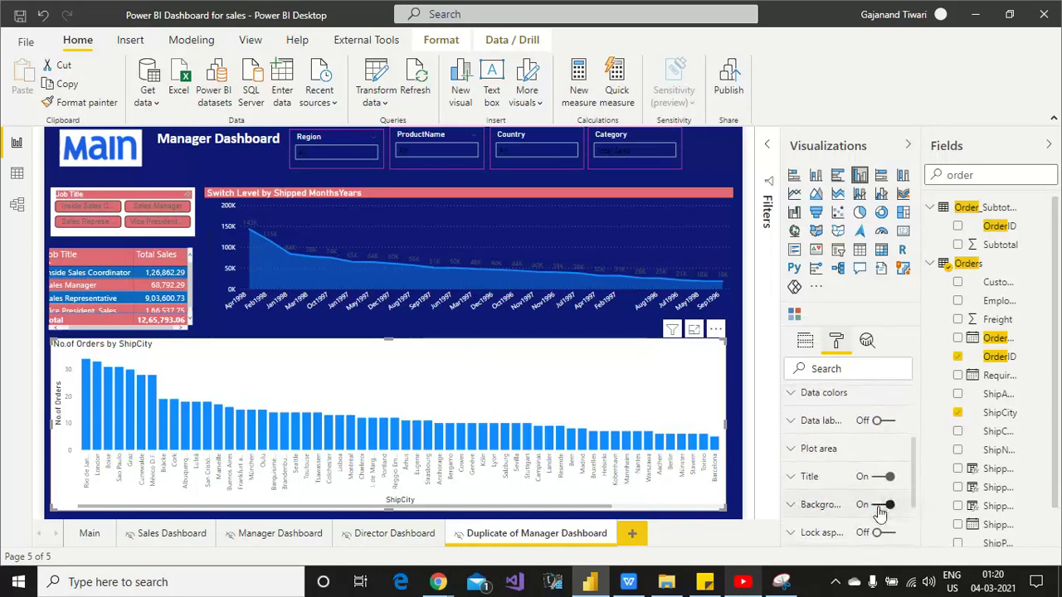
{"action": "left_click", "coordinate": [883, 506]}
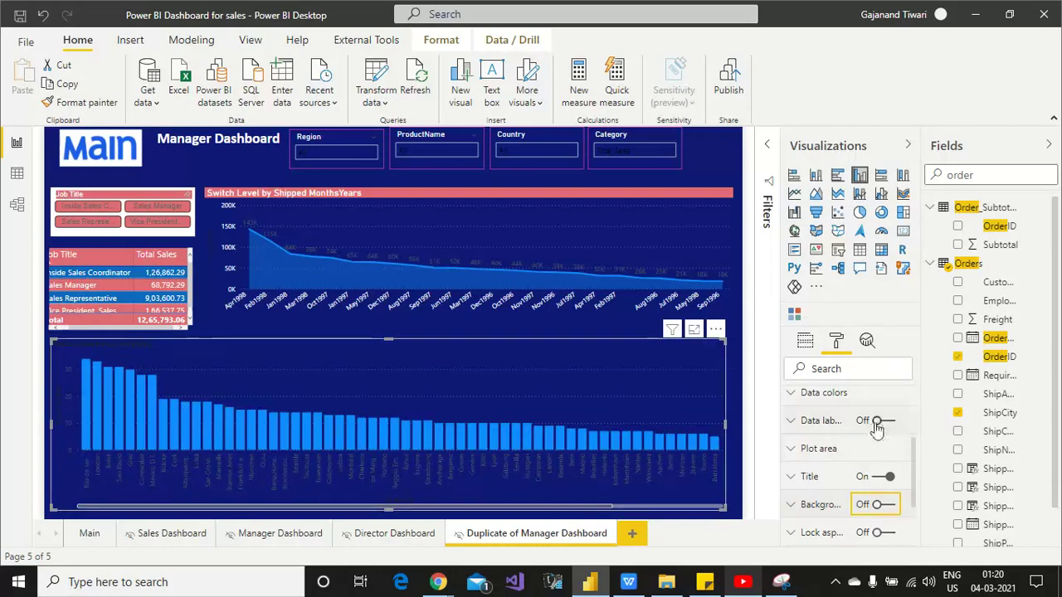
- Set the column chart's X axis label color to white
{"action": "left_click_drag", "start_coordinate": [916, 473], "coordinate": [913, 410]}
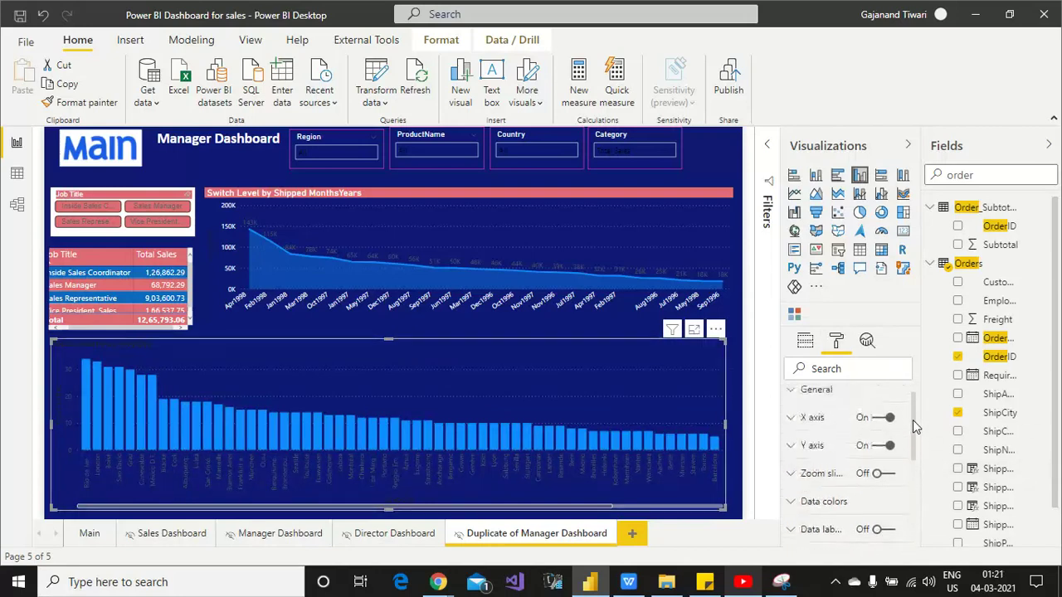
{"action": "left_click", "coordinate": [795, 429]}
{"action": "left_click", "coordinate": [819, 478]}
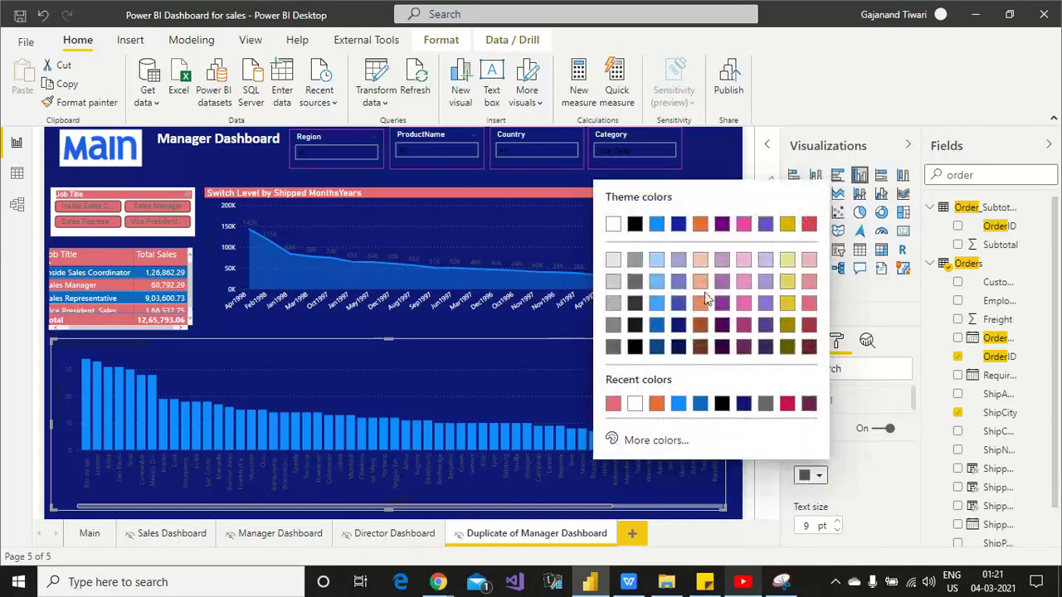
{"action": "left_click", "coordinate": [613, 224]}
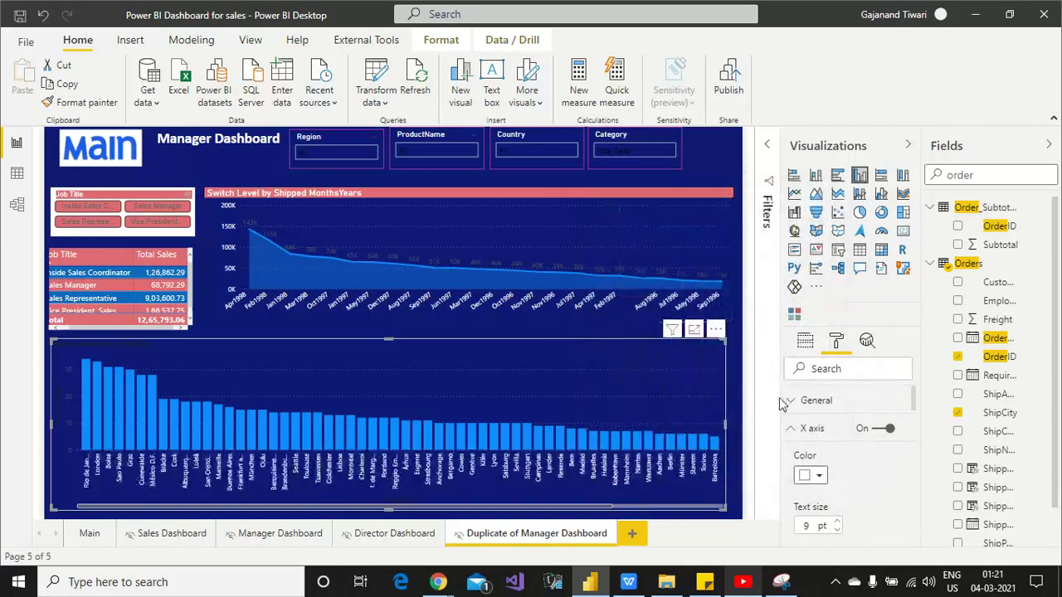
{"action": "left_click", "coordinate": [800, 432]}
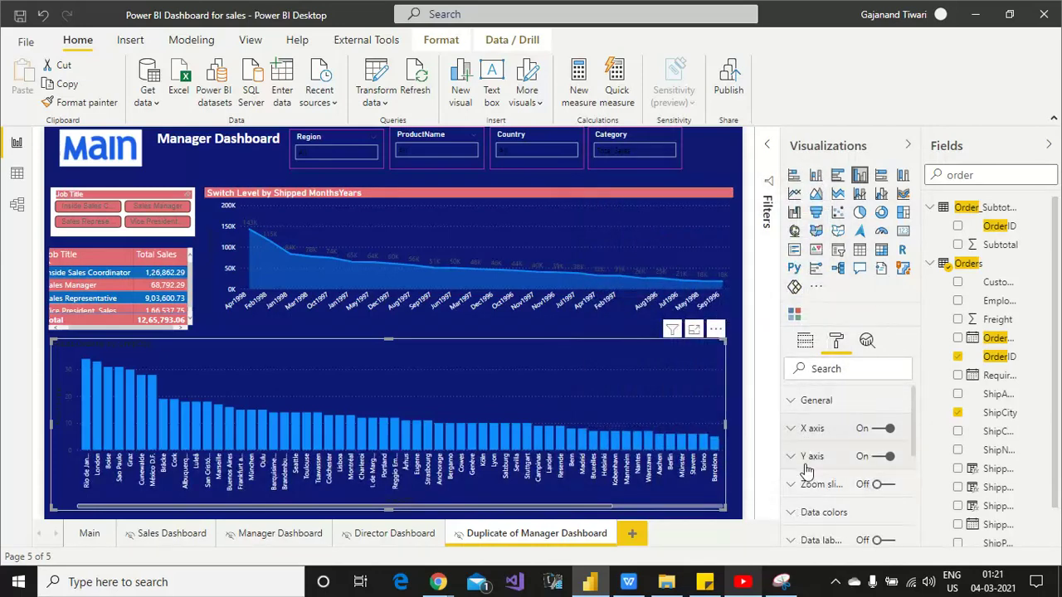
- Set the column chart's Y axis label color to white
{"action": "left_click", "coordinate": [805, 463]}
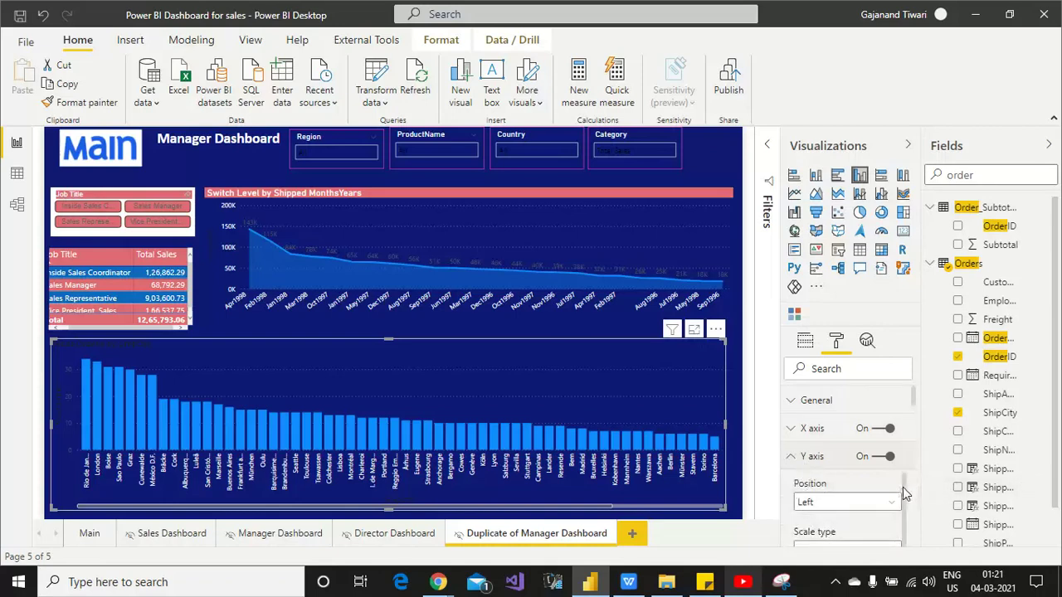
{"action": "scroll", "coordinate": [904, 494], "scroll_direction": "down", "scroll_amount": 1}
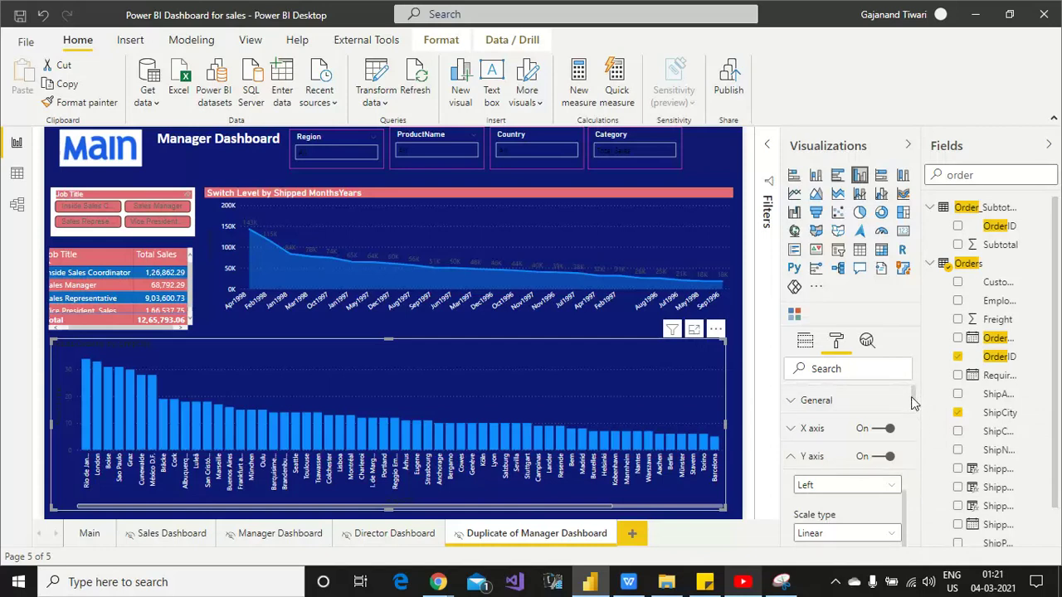
{"action": "left_click_drag", "start_coordinate": [912, 403], "coordinate": [916, 425]}
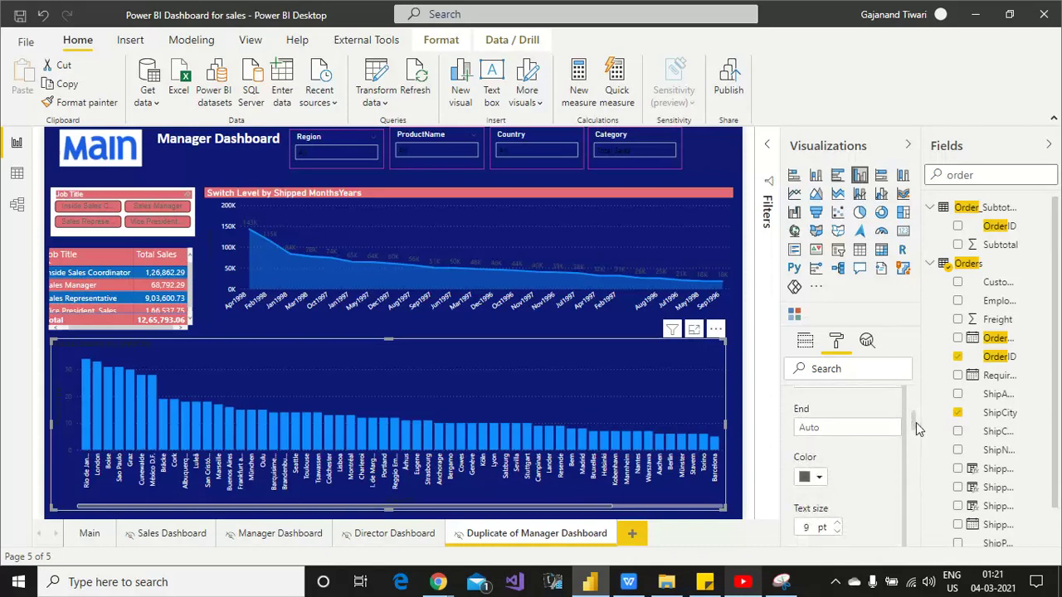
{"action": "left_click", "coordinate": [818, 472]}
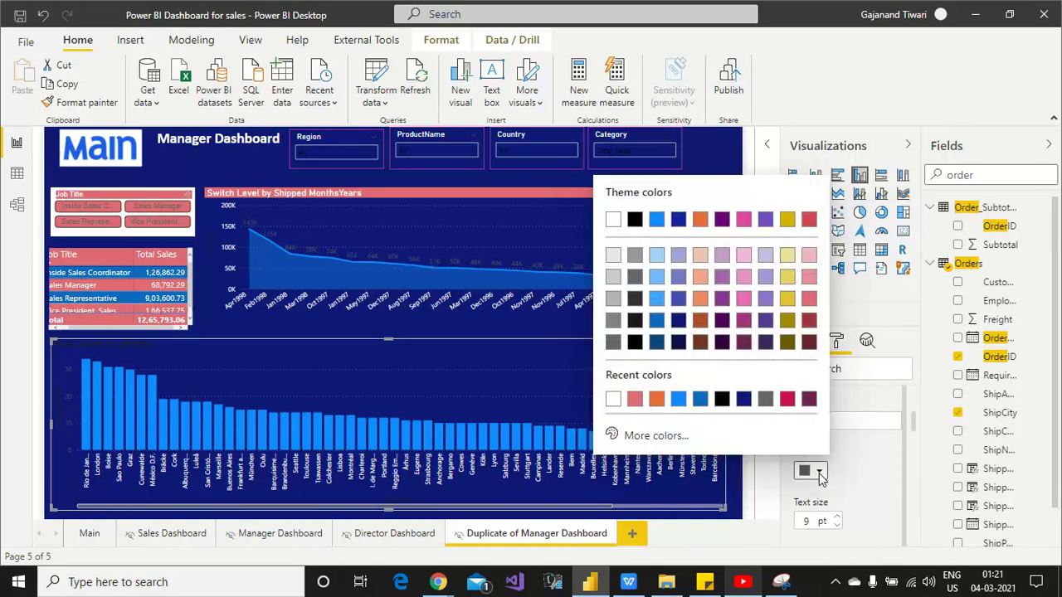
{"action": "left_click", "coordinate": [613, 219]}
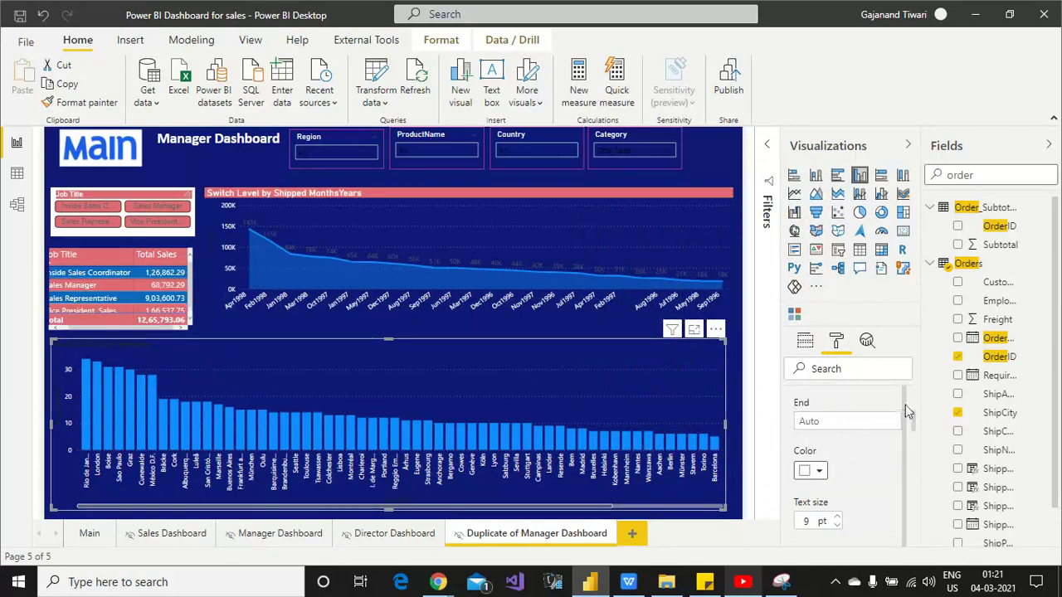
- Format the column chart's title with a white font and the recently used salmon-pink background color
{"action": "left_click_drag", "start_coordinate": [912, 418], "coordinate": [921, 537]}
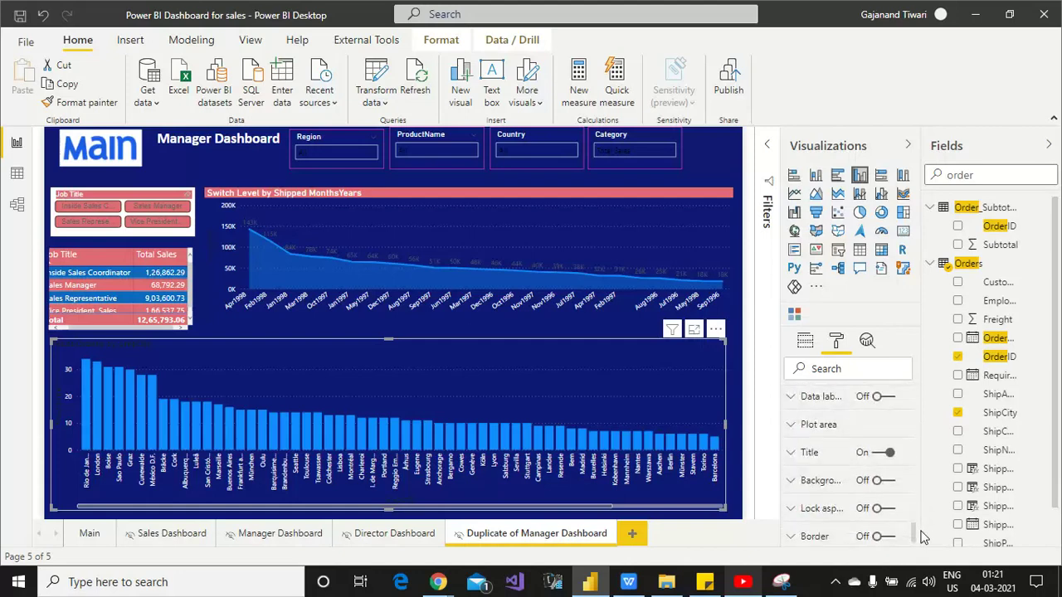
{"action": "left_click", "coordinate": [811, 451]}
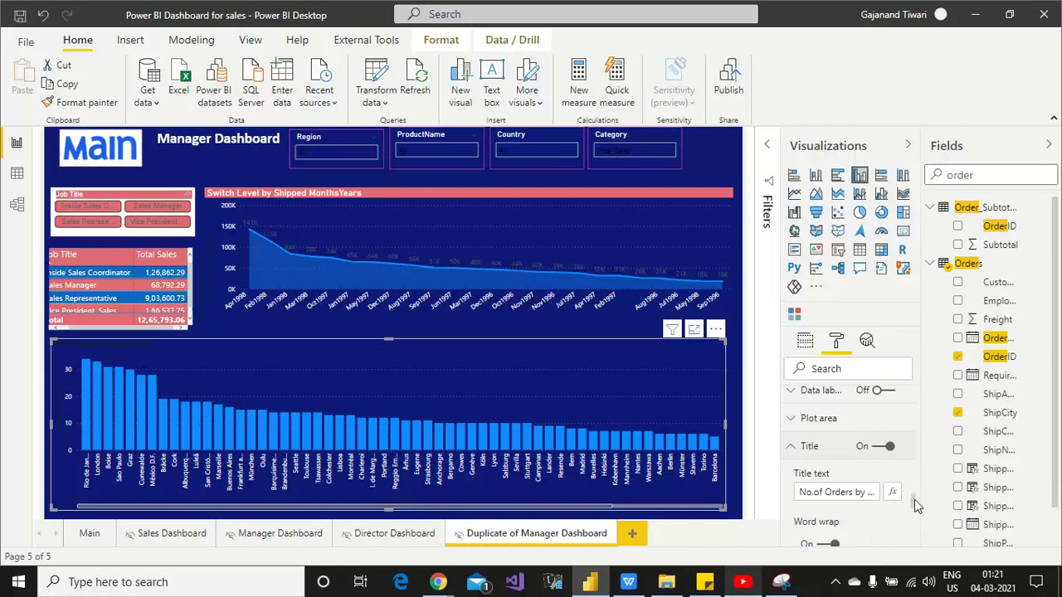
{"action": "left_click_drag", "start_coordinate": [917, 506], "coordinate": [918, 519]}
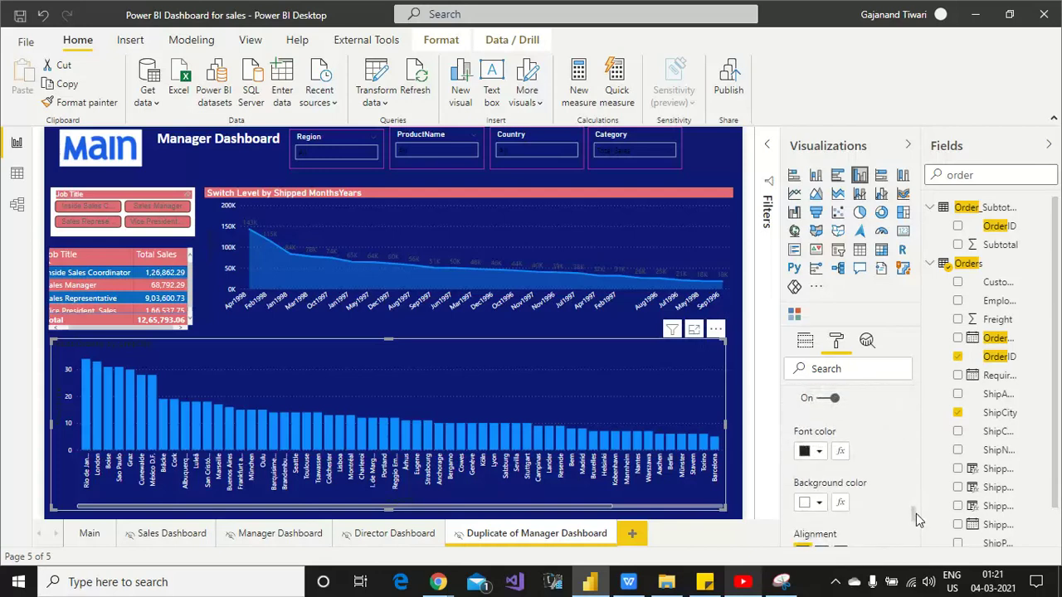
{"action": "left_click", "coordinate": [819, 452]}
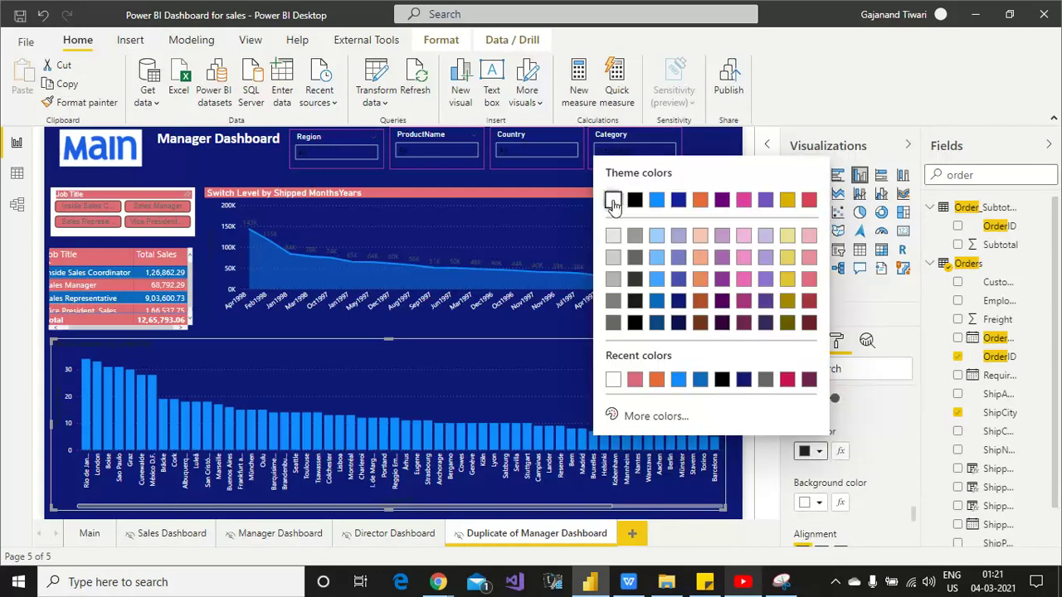
{"action": "left_click", "coordinate": [614, 207]}
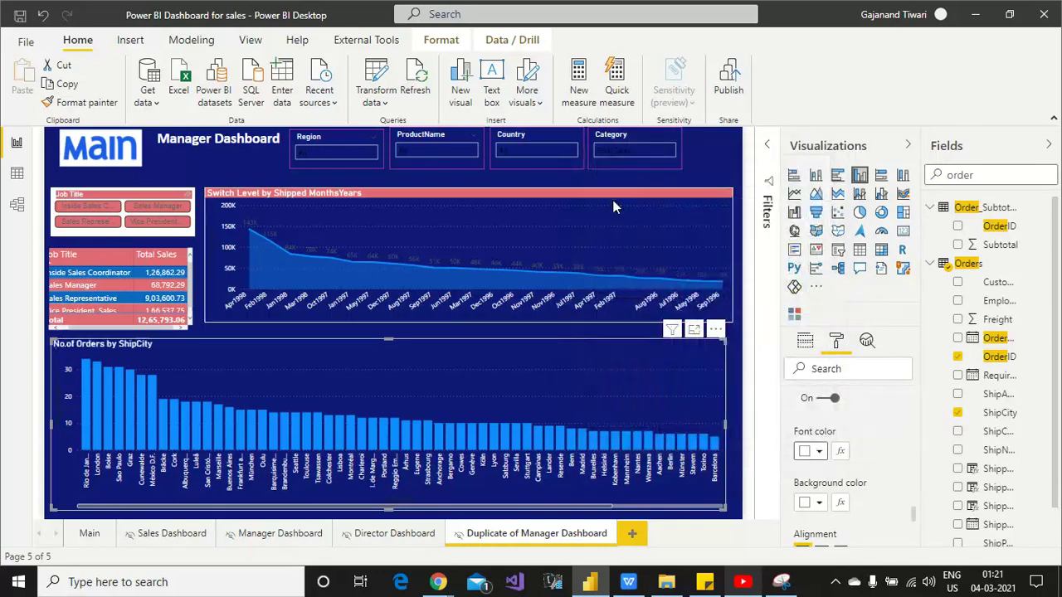
{"action": "left_click", "coordinate": [819, 503]}
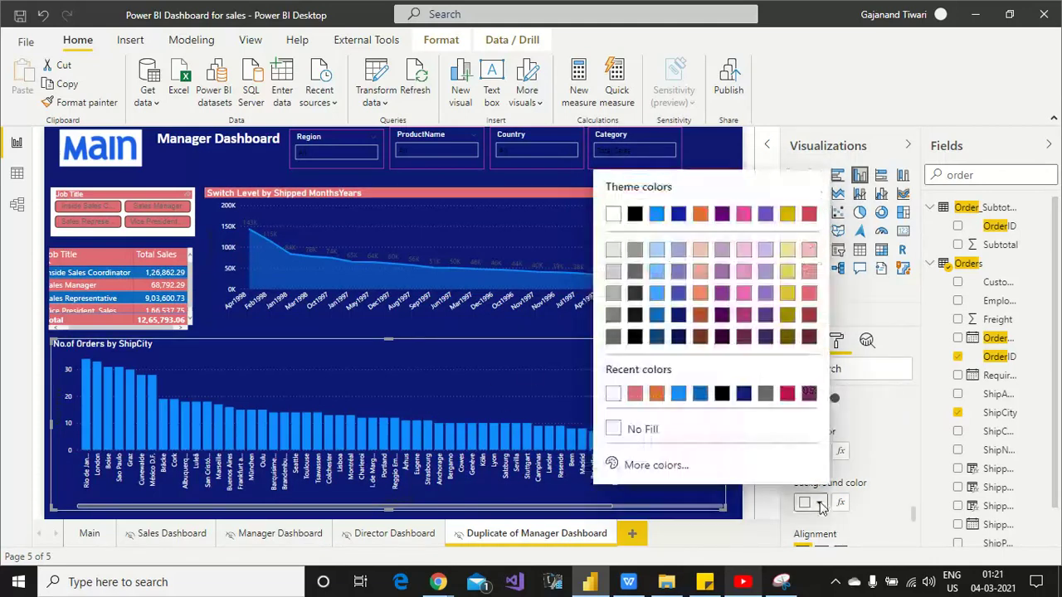
{"action": "left_click", "coordinate": [633, 395]}
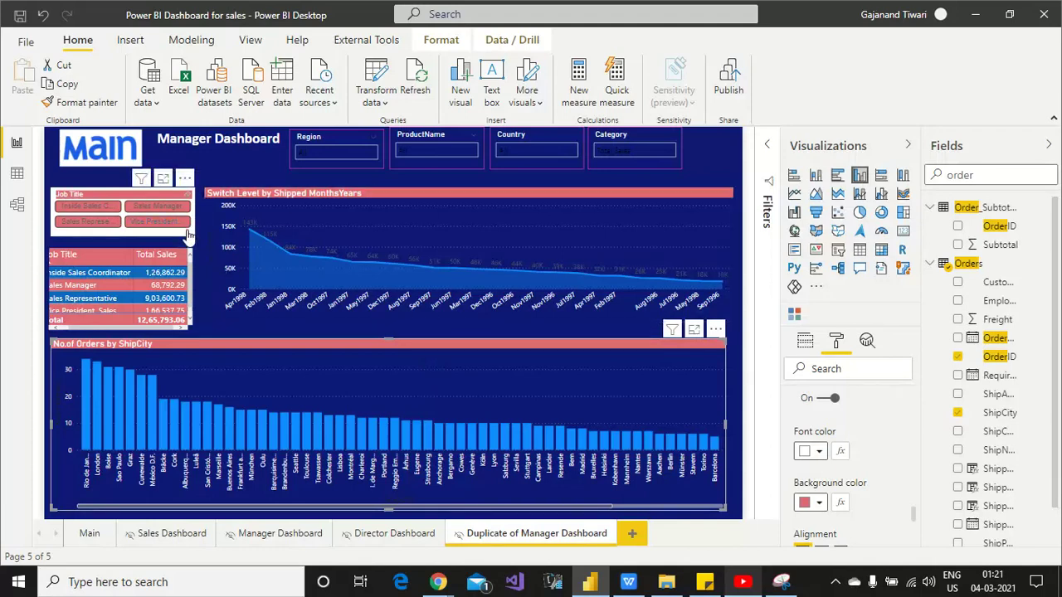
- Filter the page with the Job Title slicer to Vice President, Sales, Sales Manager and Inside Sales Coordinator together
{"action": "left_click", "coordinate": [193, 219]}
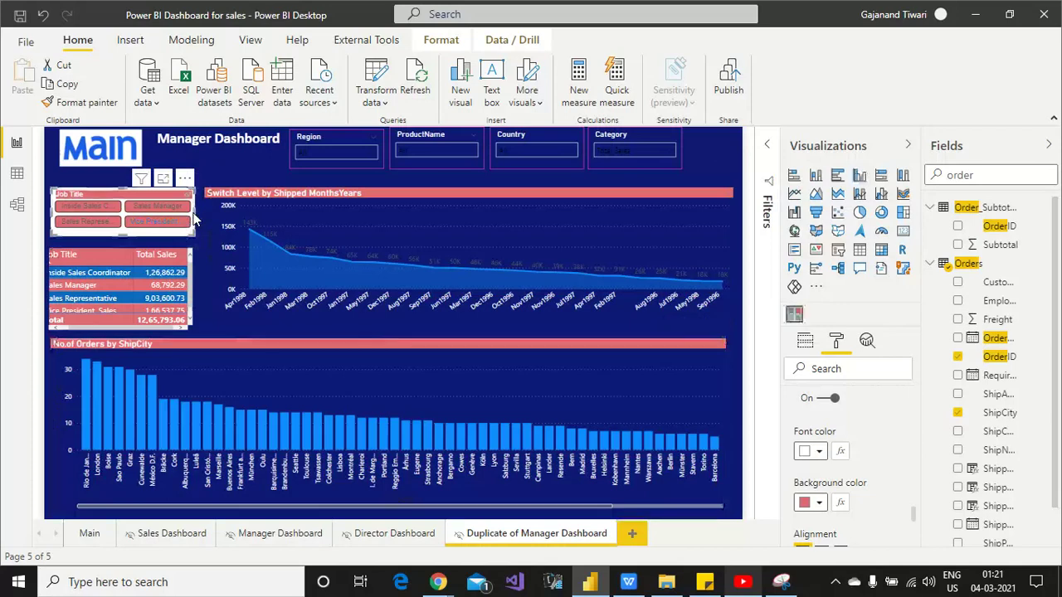
{"action": "left_click", "coordinate": [190, 221]}
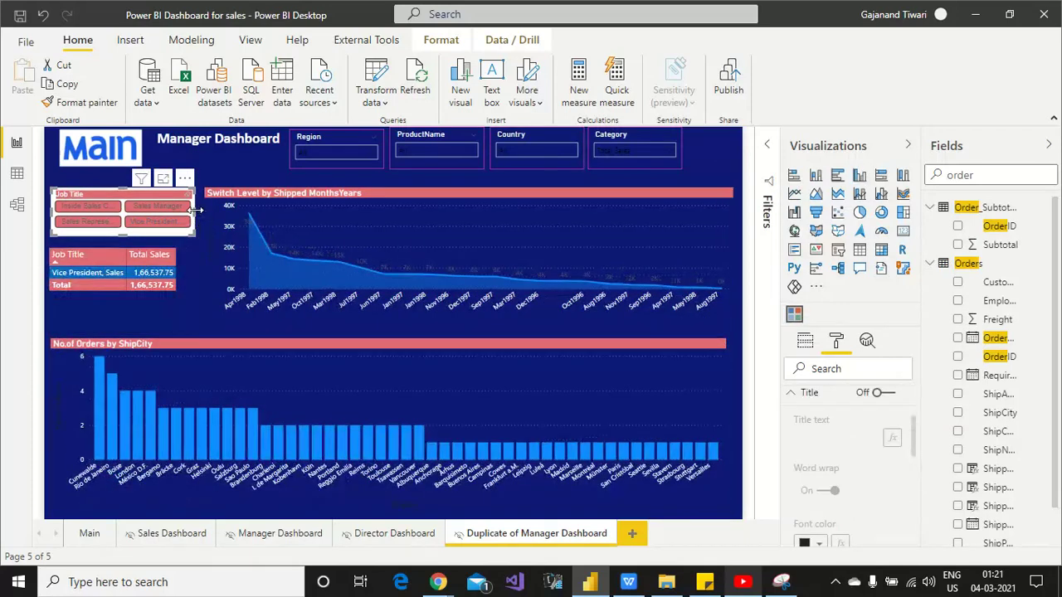
{"action": "left_click_drag", "start_coordinate": [190, 214], "coordinate": [192, 216]}
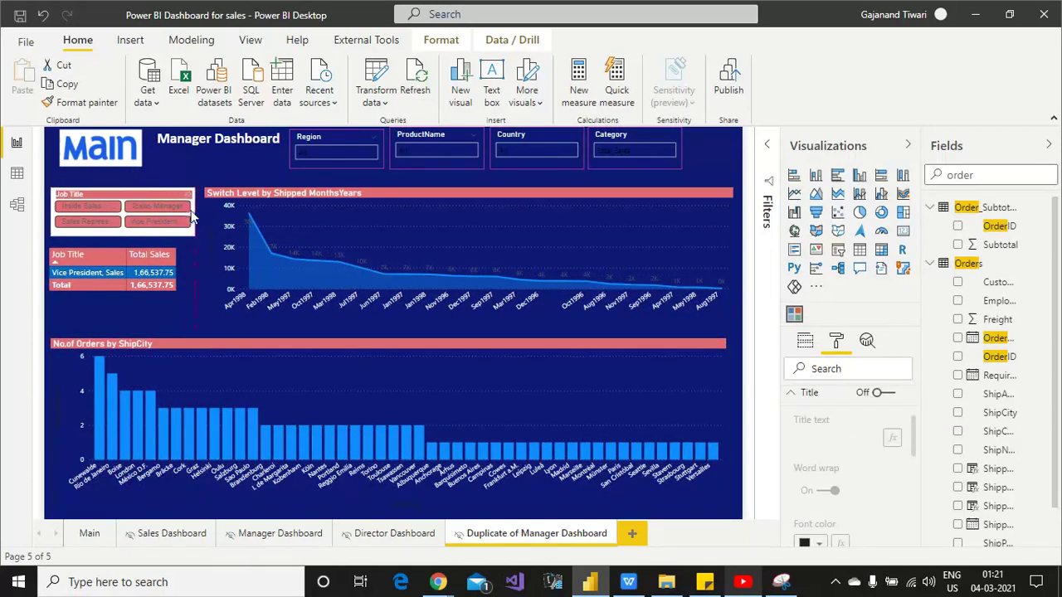
{"action": "left_click", "coordinate": [188, 290]}
{"action": "left_click", "coordinate": [156, 208], "text": "ctrl"}
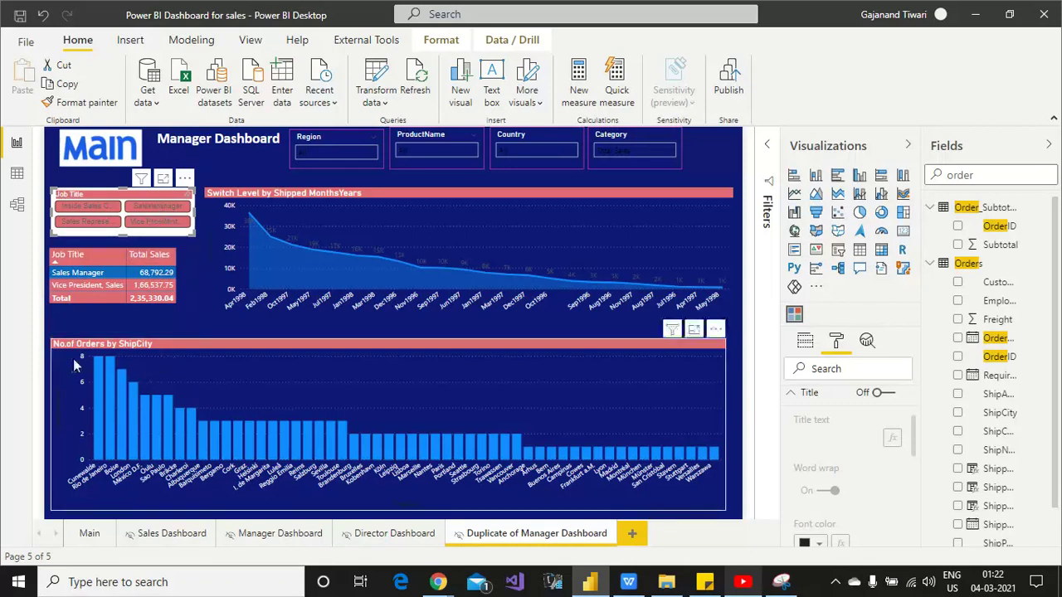
{"action": "left_click", "coordinate": [89, 210], "text": "ctrl"}
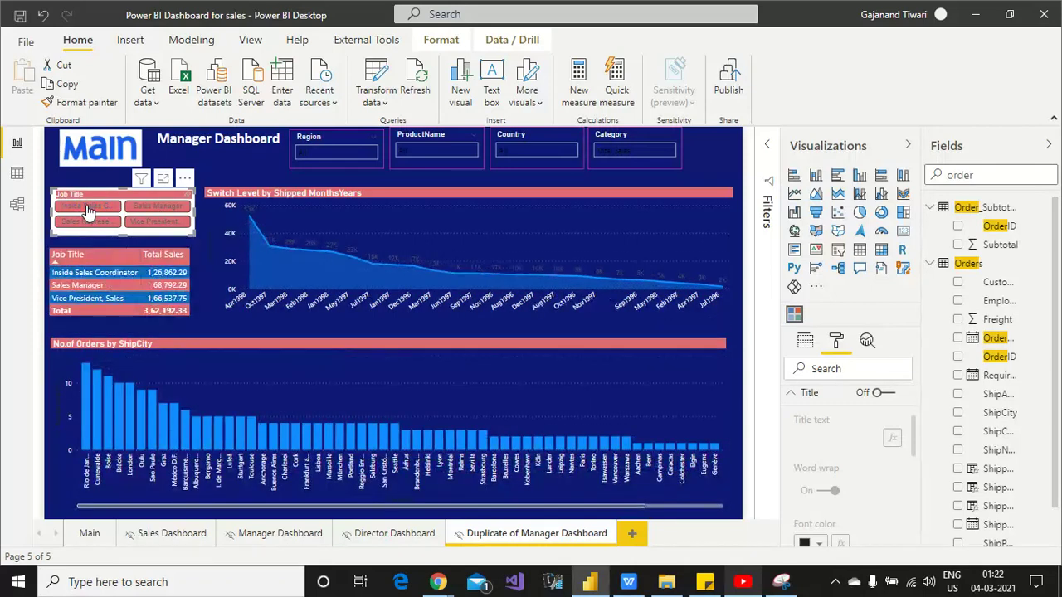
- Switch the Category slicer to Total Orders, clear that selection and close the slicer's list
{"action": "mouse_move", "coordinate": [325, 271]}
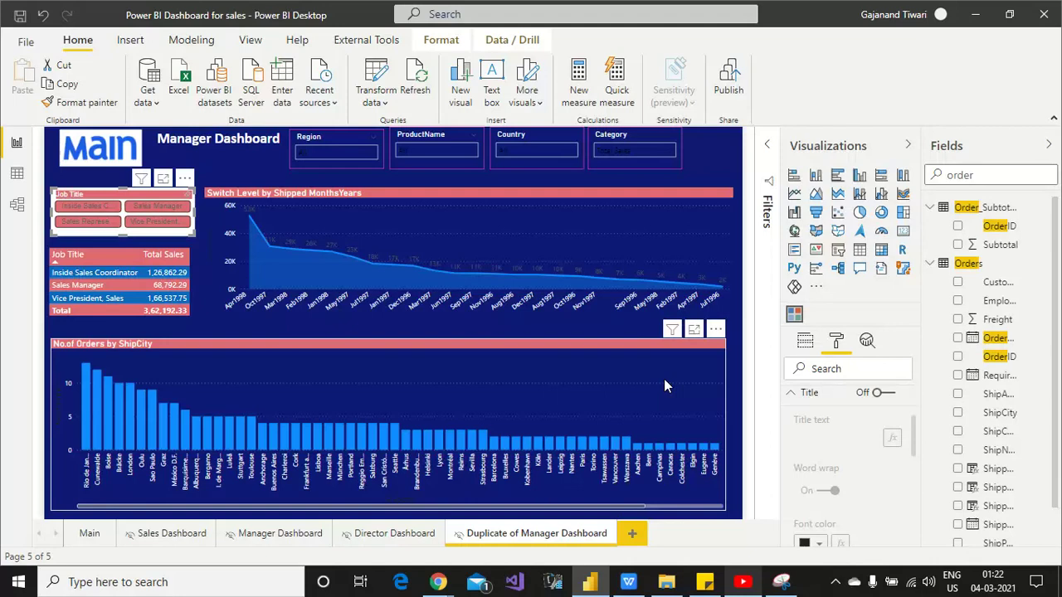
{"action": "left_click", "coordinate": [640, 153]}
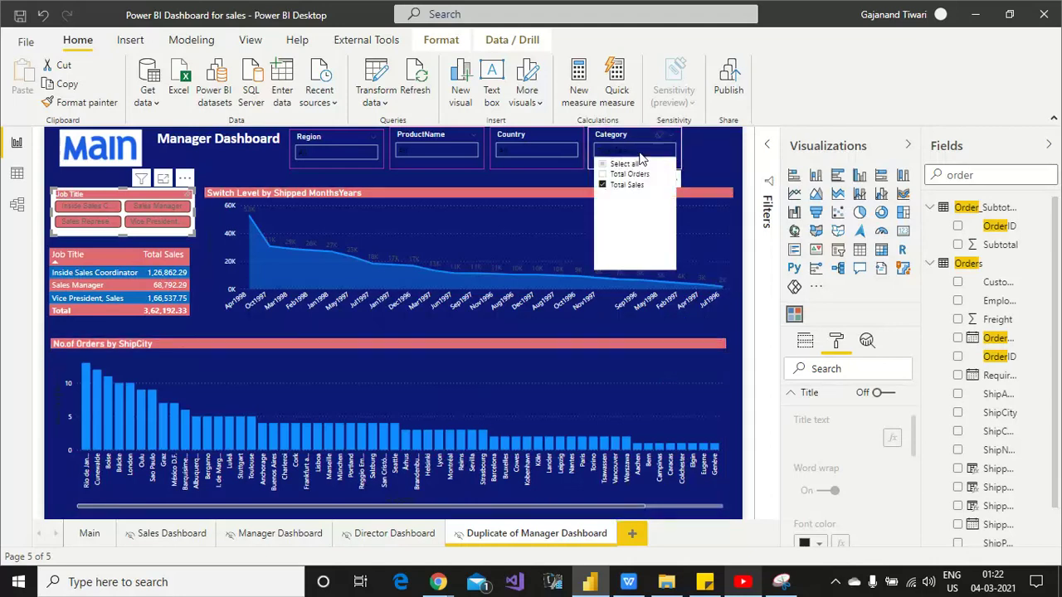
{"action": "left_click", "coordinate": [604, 175]}
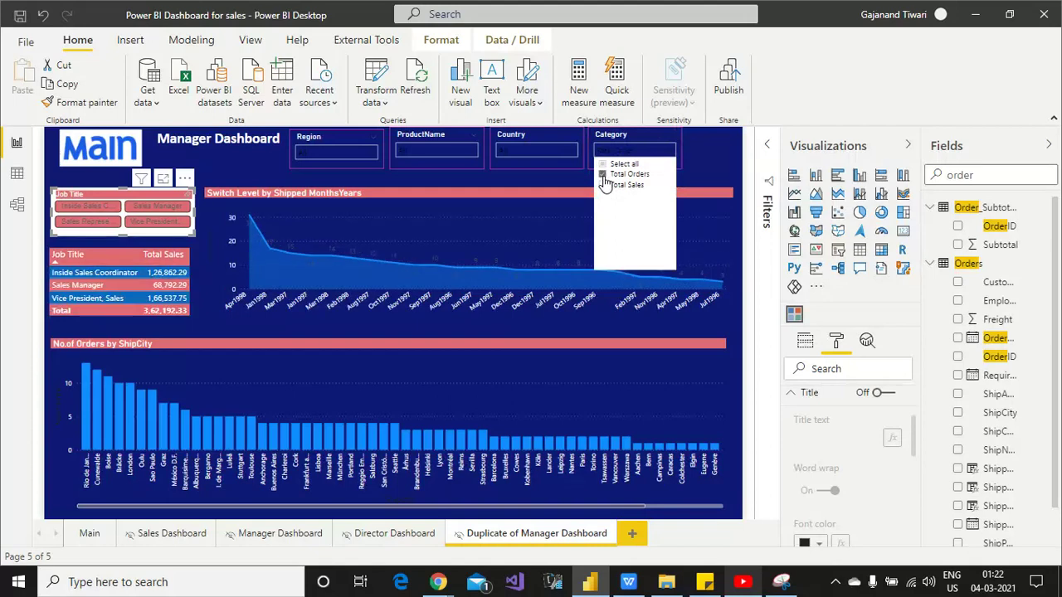
{"action": "left_click", "coordinate": [604, 175]}
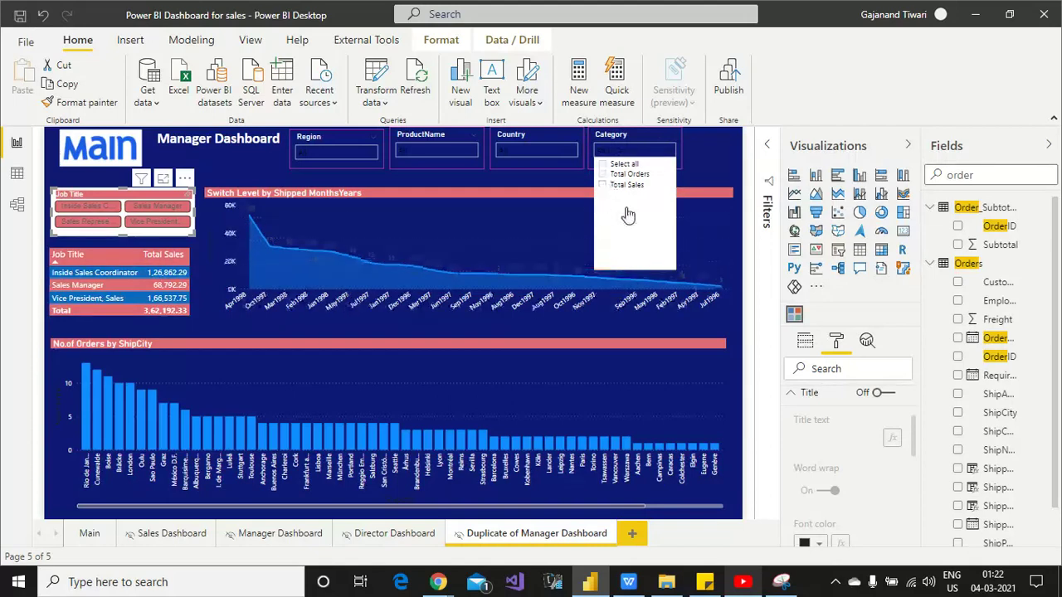
{"action": "left_click", "coordinate": [854, 80]}
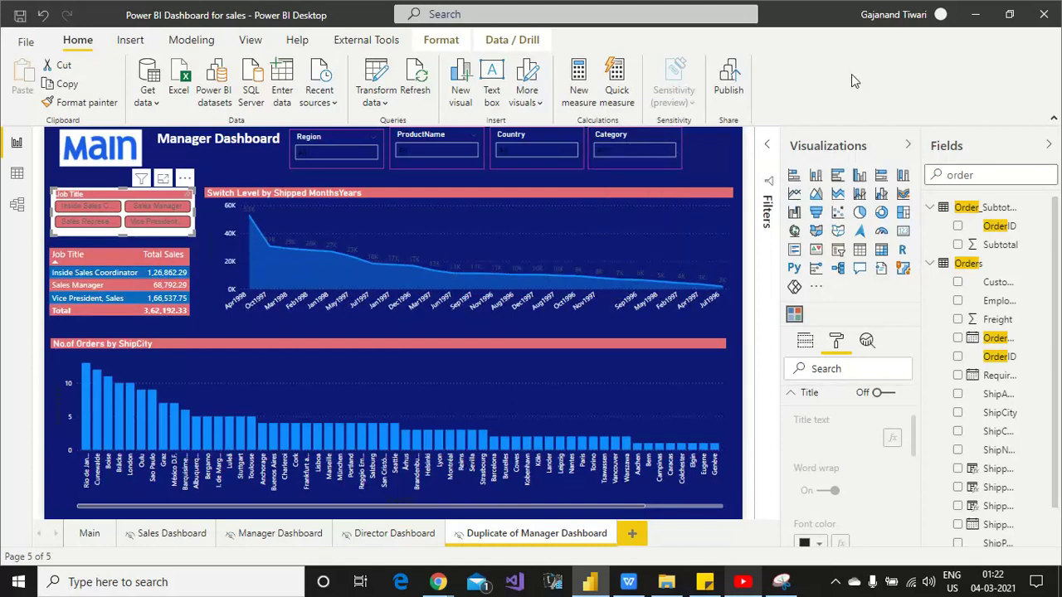
- View the original Manager Dashboard page, and switch to Chrome to view the published Power BI sales report
{"action": "left_click", "coordinate": [280, 534]}
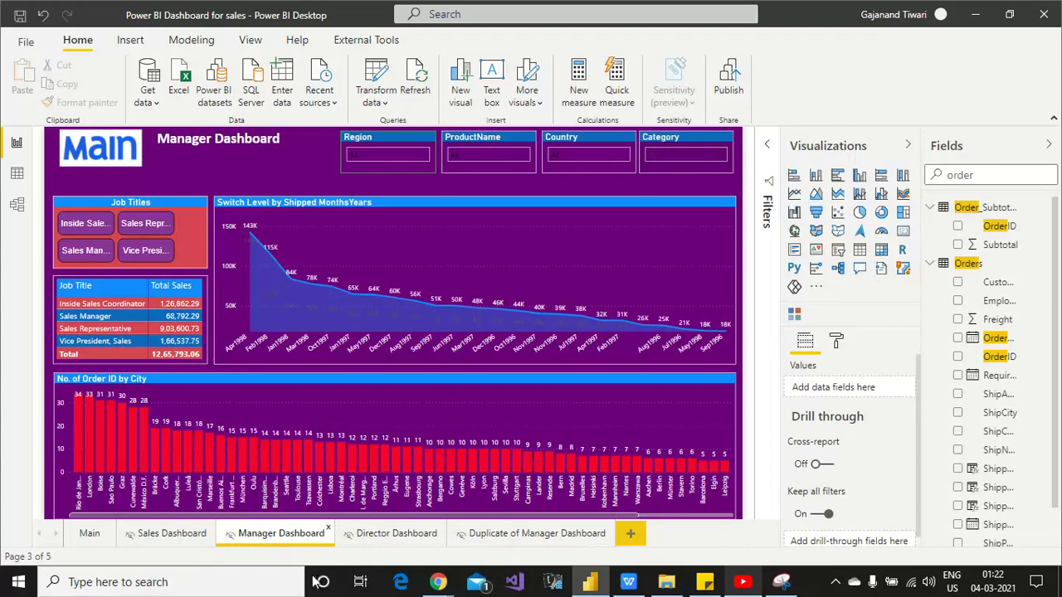
{"action": "mouse_move", "coordinate": [440, 583]}
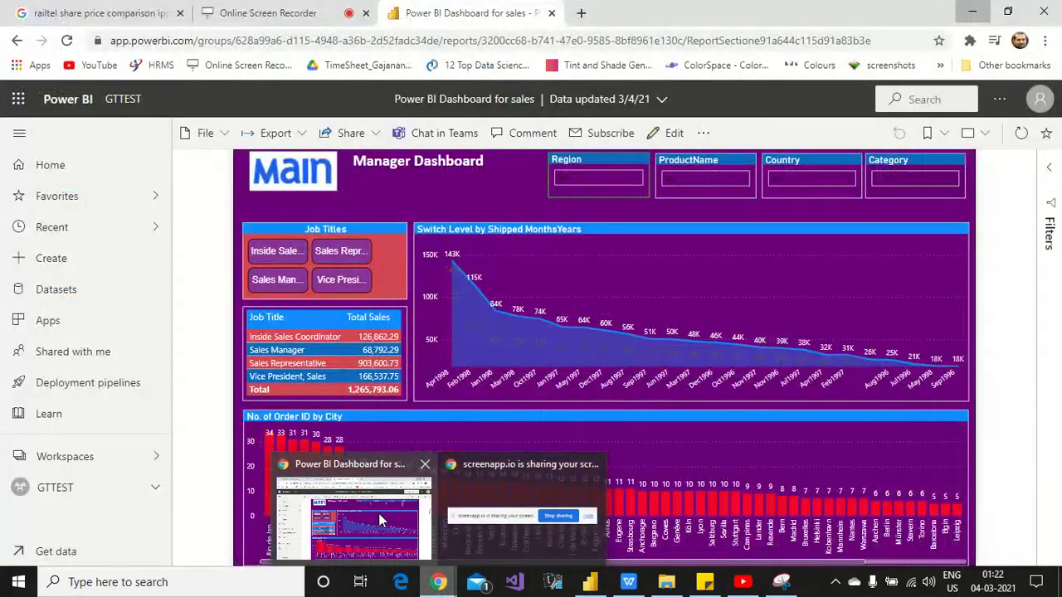
{"action": "left_click", "coordinate": [379, 520]}
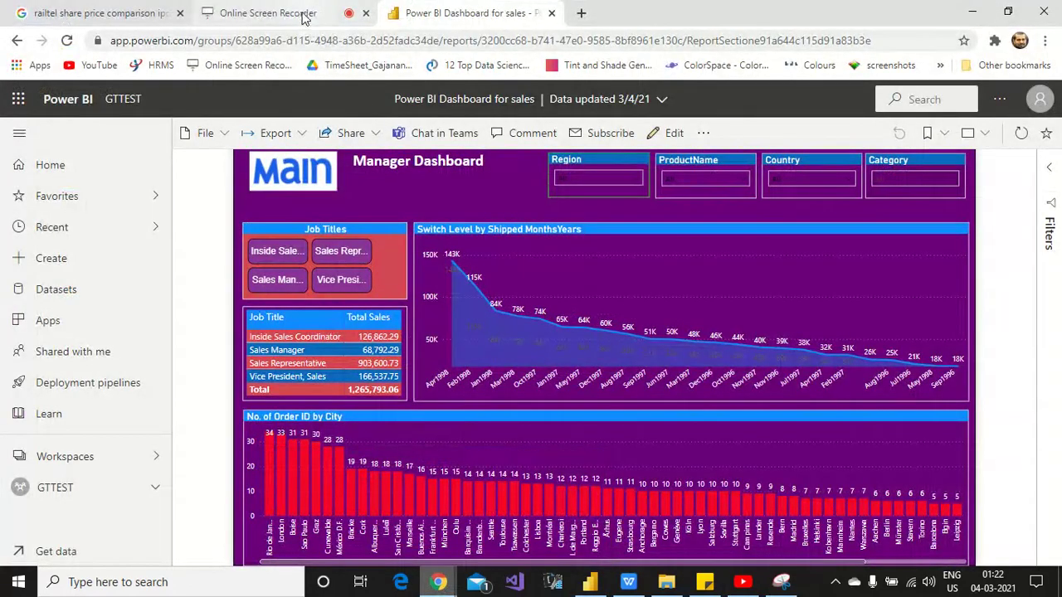